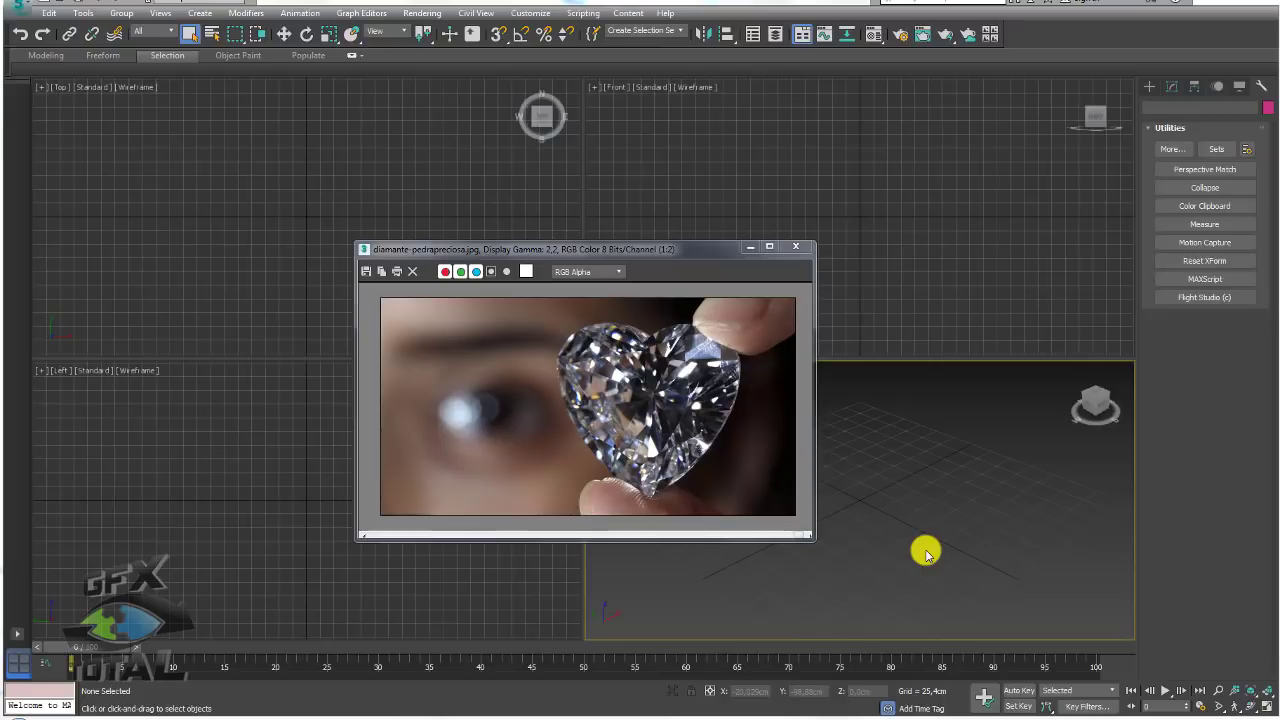
# Step: Switch to the Windows Explorer window of the diamond modelling project and open its references folder
pyautogui.moveTo(91, 717)
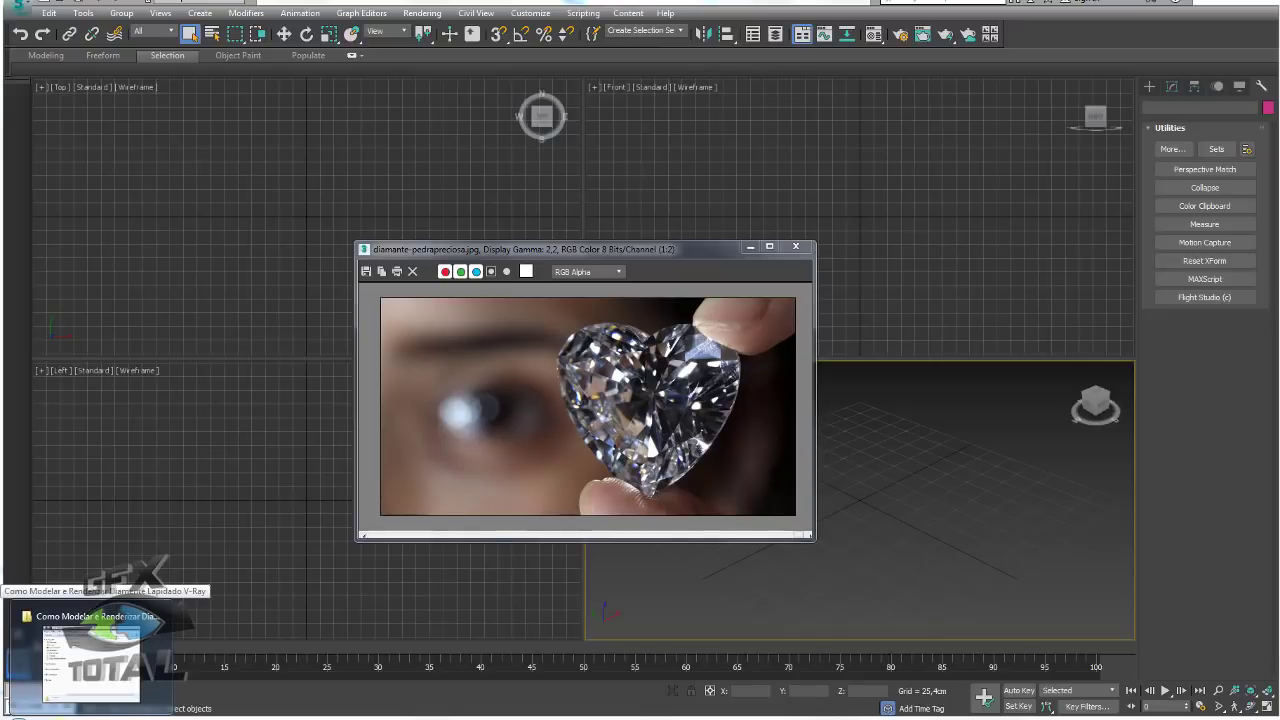
pyautogui.click(90, 655)
pyautogui.moveTo(323, 85); pyautogui.dragTo(992, 77)
pyautogui.click(797, 193)
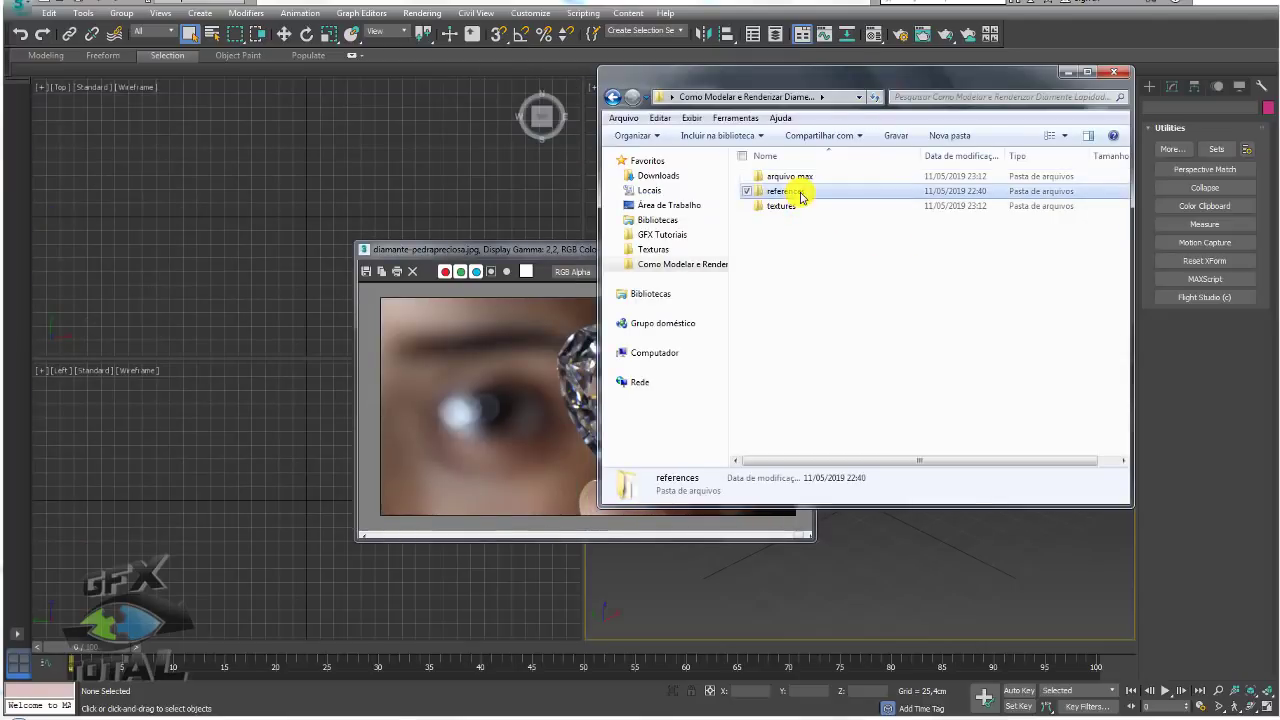
pyautogui.click(789, 209)
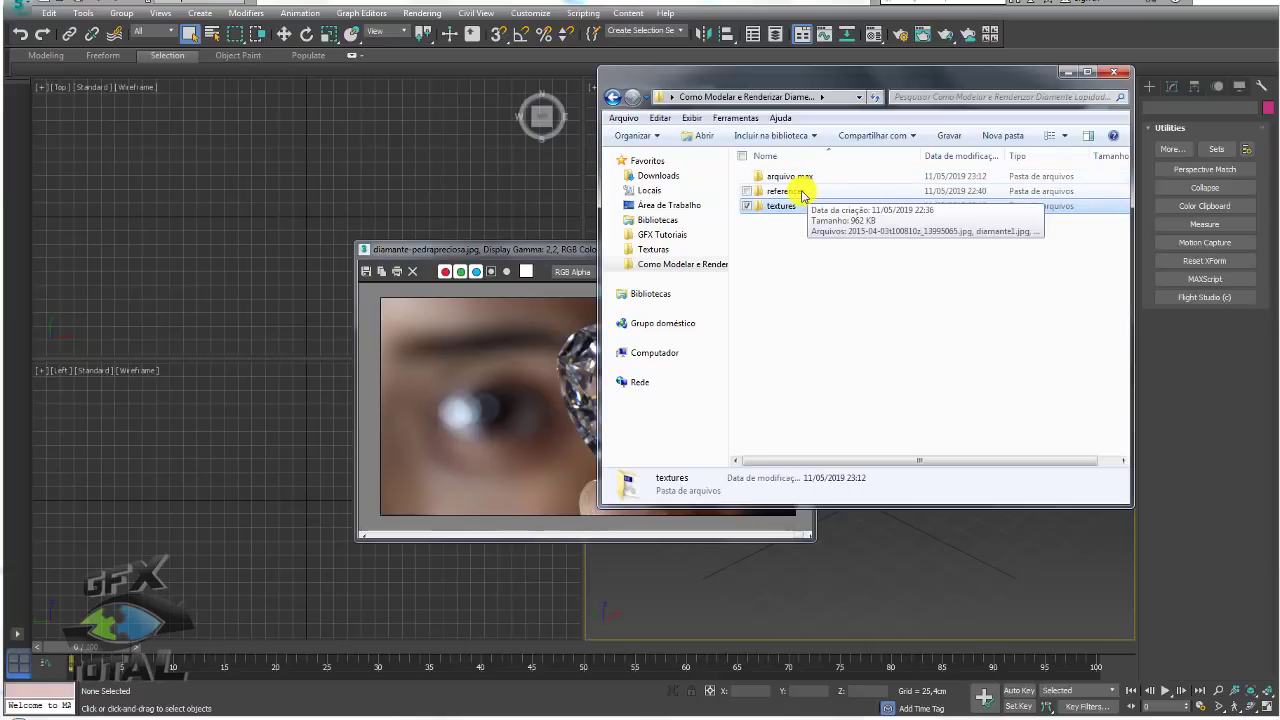
pyautogui.doubleClick(800, 193)
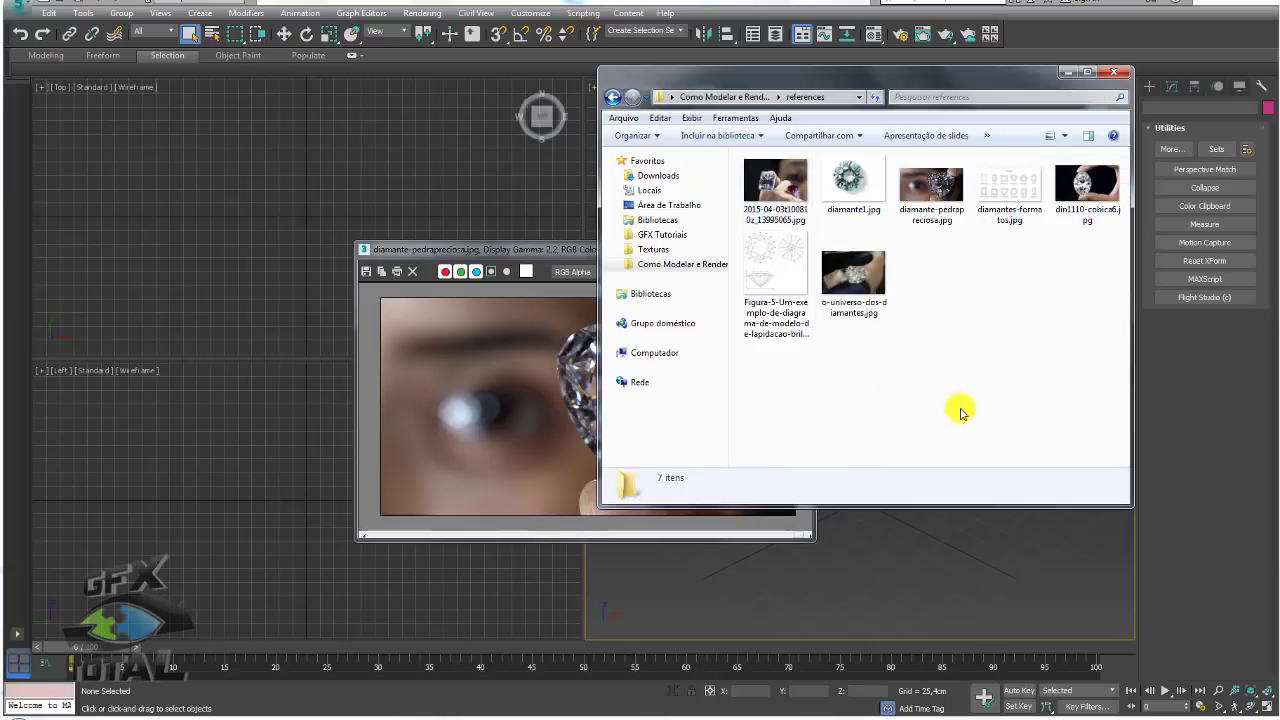
# Step: Look through the diamond reference photos and view the Figura-5 round brilliant cut diagram
pyautogui.click(778, 178)
pyautogui.click(916, 181)
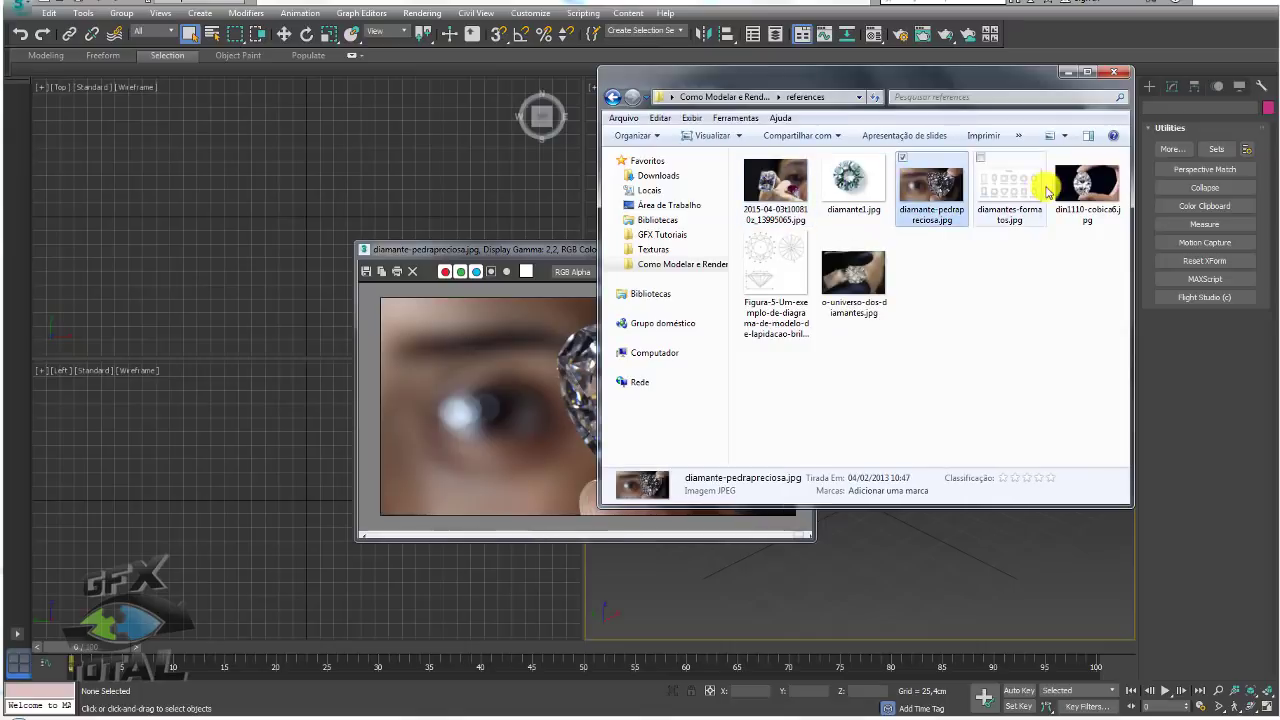
pyautogui.click(1080, 186)
pyautogui.click(882, 302)
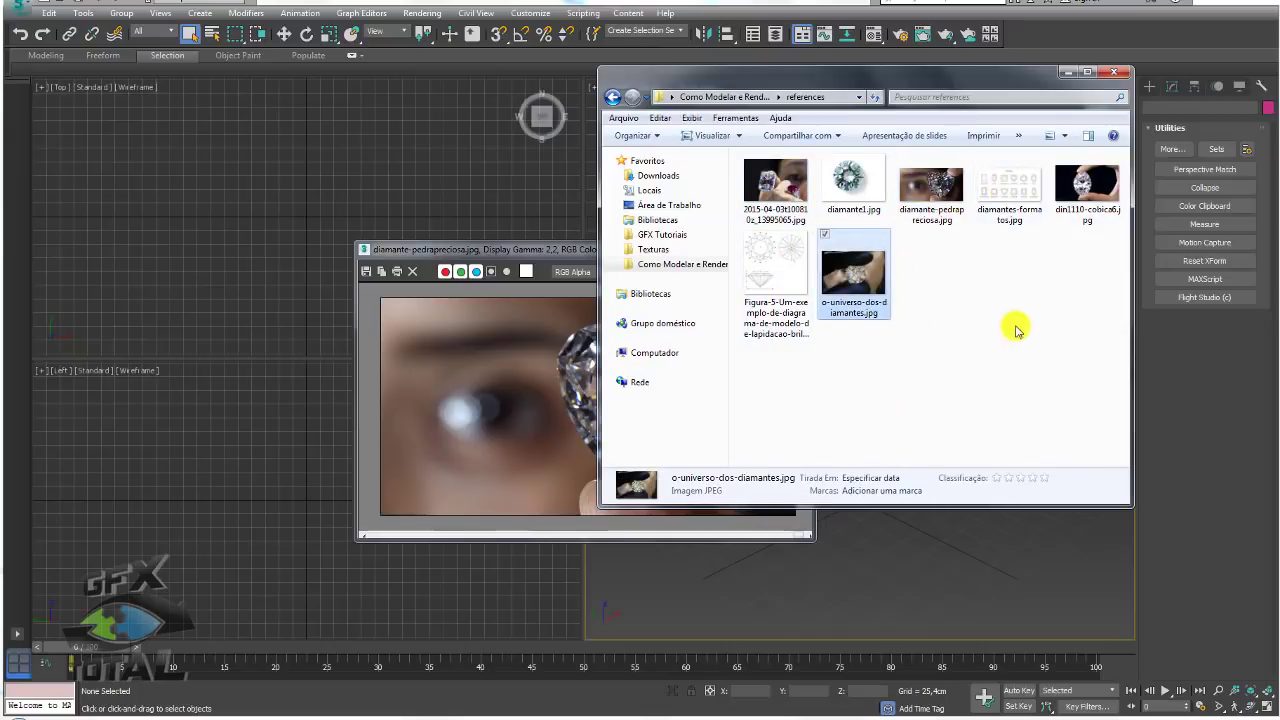
pyautogui.doubleClick(781, 265)
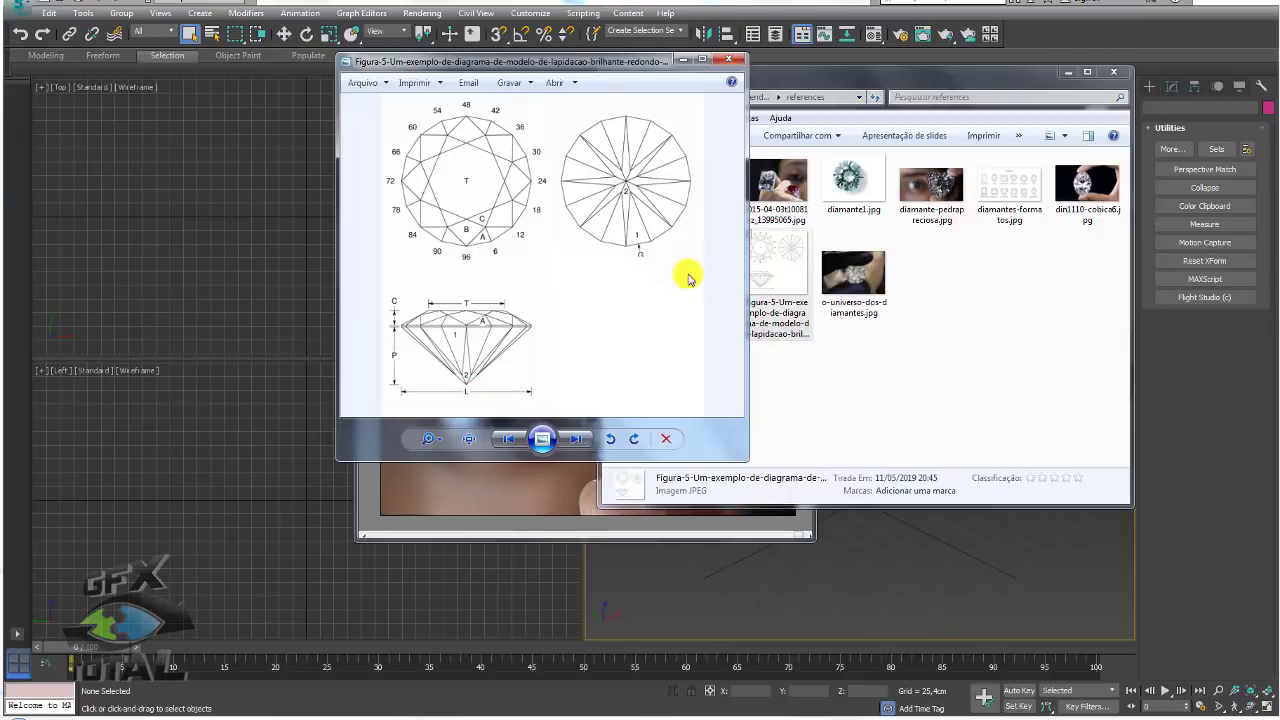
pyautogui.click(739, 62)
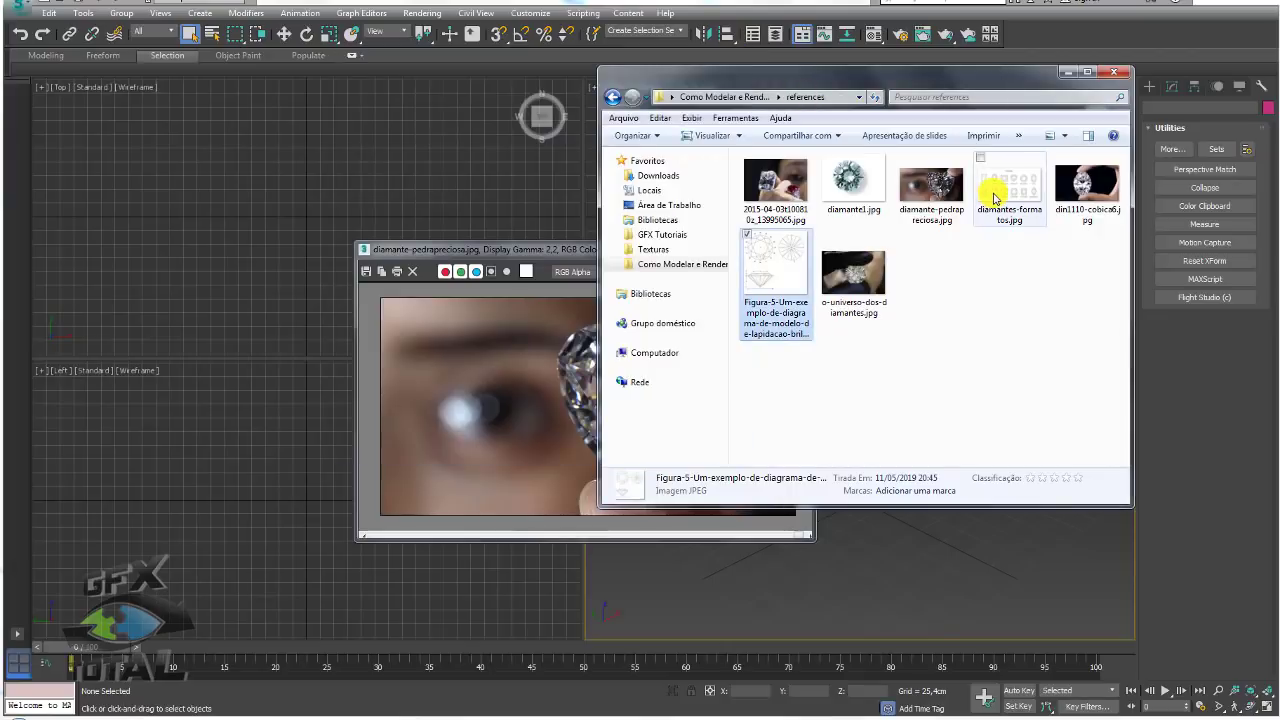
# Step: Examine the cut shapes in diamantes-formatos.jpg, especially the heart and round outlines
pyautogui.doubleClick(1009, 185)
pyautogui.scroll(2, 500, 255)
pyautogui.scroll(-2, 501, 259)
pyautogui.scroll(2, 503, 263)
pyautogui.moveTo(641, 289); pyautogui.dragTo(506, 259)
pyautogui.scroll(1, 600, 243)
pyautogui.moveTo(606, 243); pyautogui.dragTo(678, 241)
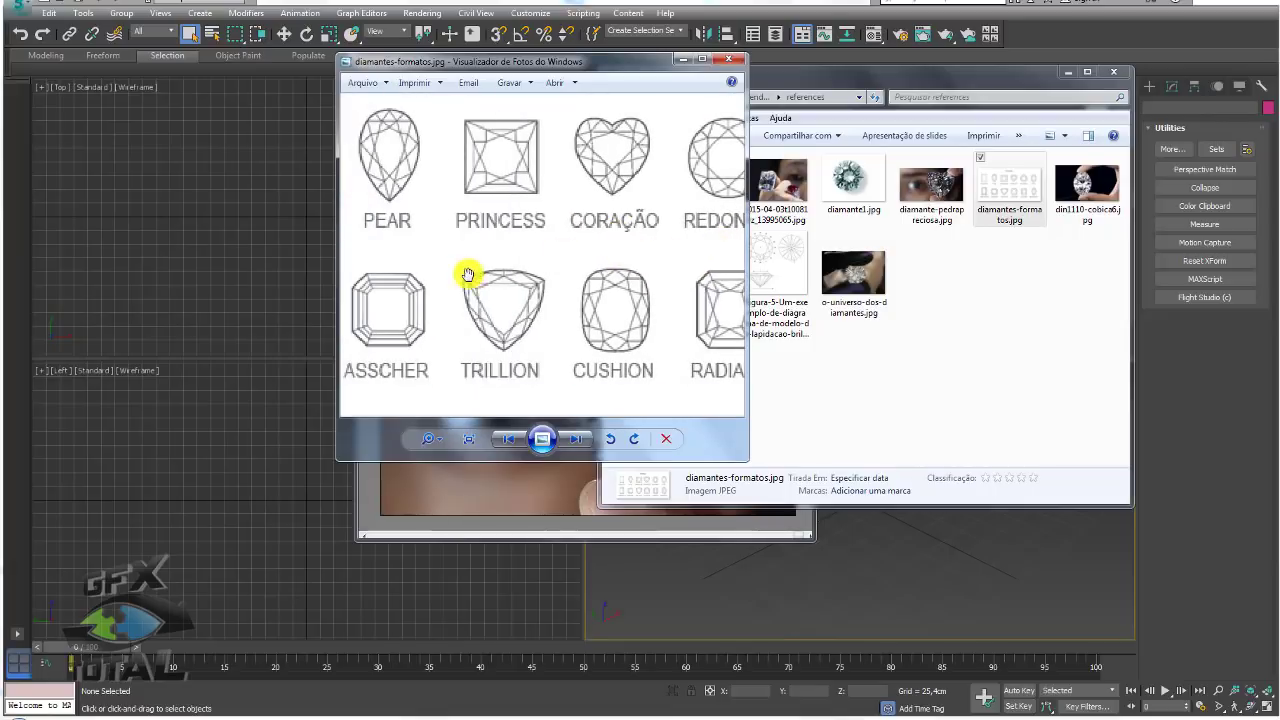
pyautogui.moveTo(466, 271); pyautogui.dragTo(569, 266)
pyautogui.moveTo(496, 249); pyautogui.dragTo(547, 246)
pyautogui.moveTo(699, 249); pyautogui.dragTo(517, 271)
pyautogui.moveTo(611, 234); pyautogui.dragTo(617, 283)
pyautogui.scroll(2, 565, 207)
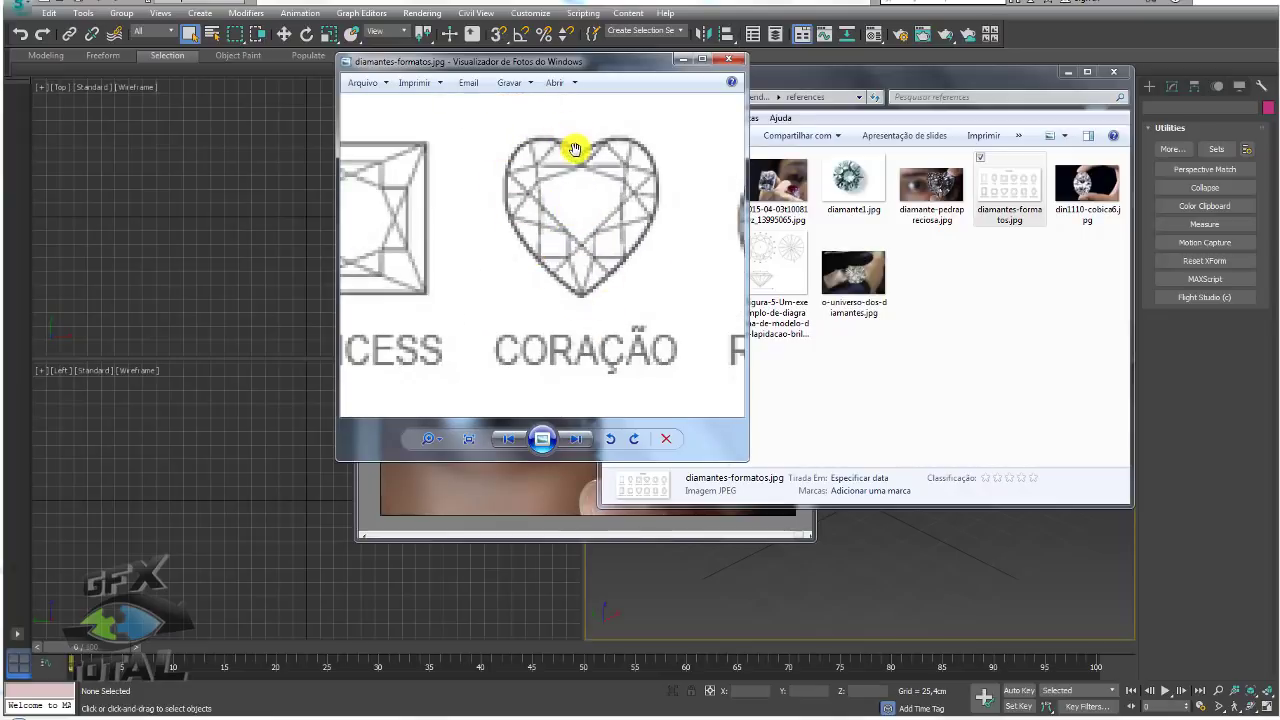
pyautogui.scroll(-2, 630, 215)
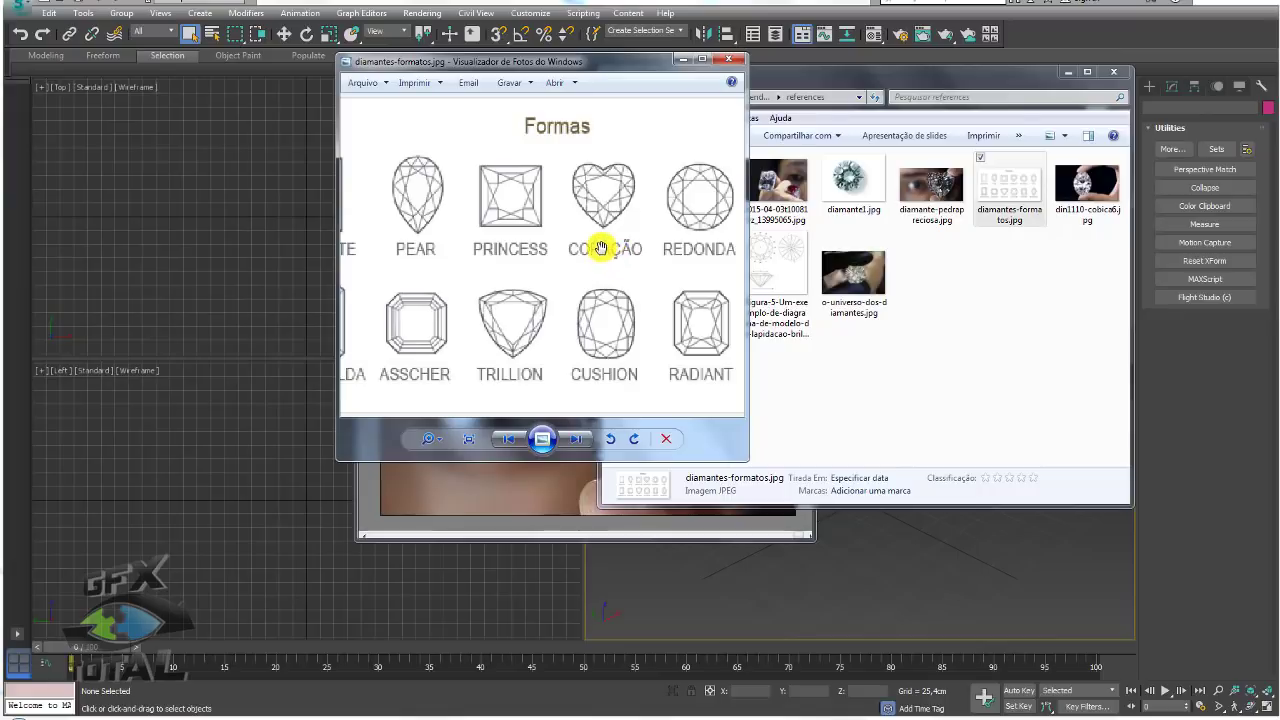
pyautogui.scroll(-1, 610, 252)
pyautogui.scroll(3, 625, 245)
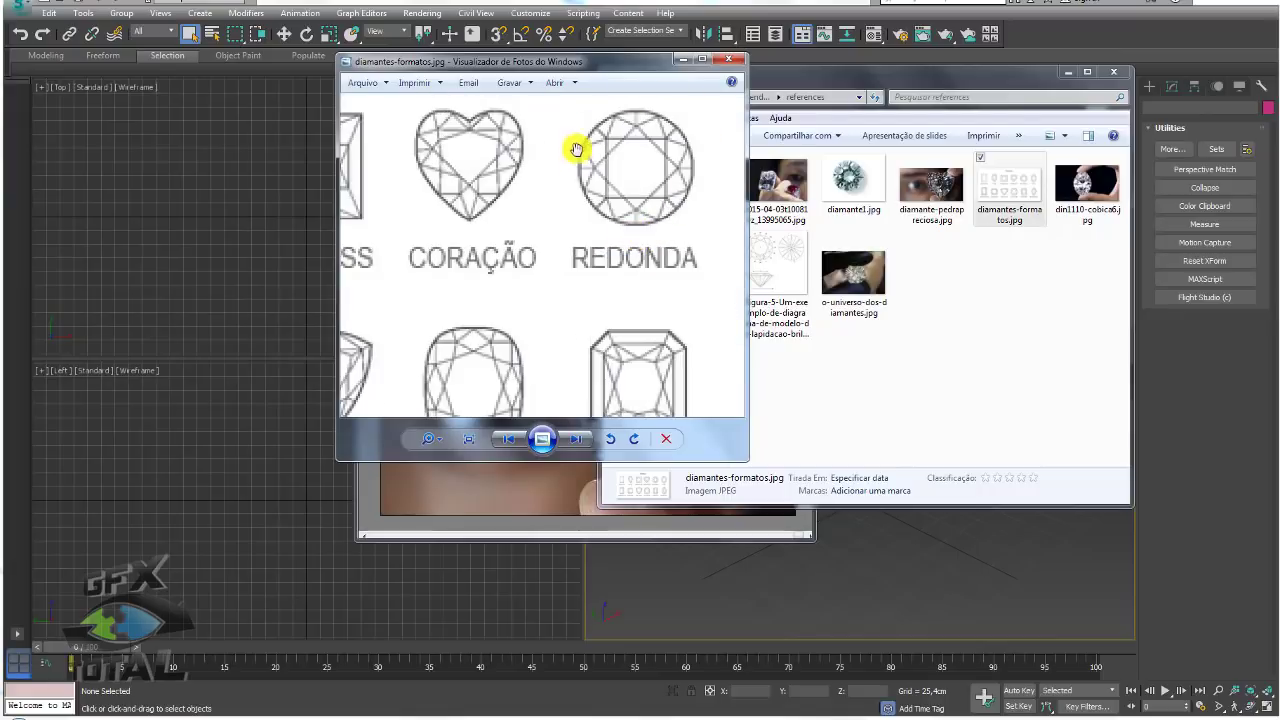
pyautogui.scroll(-3, 612, 205)
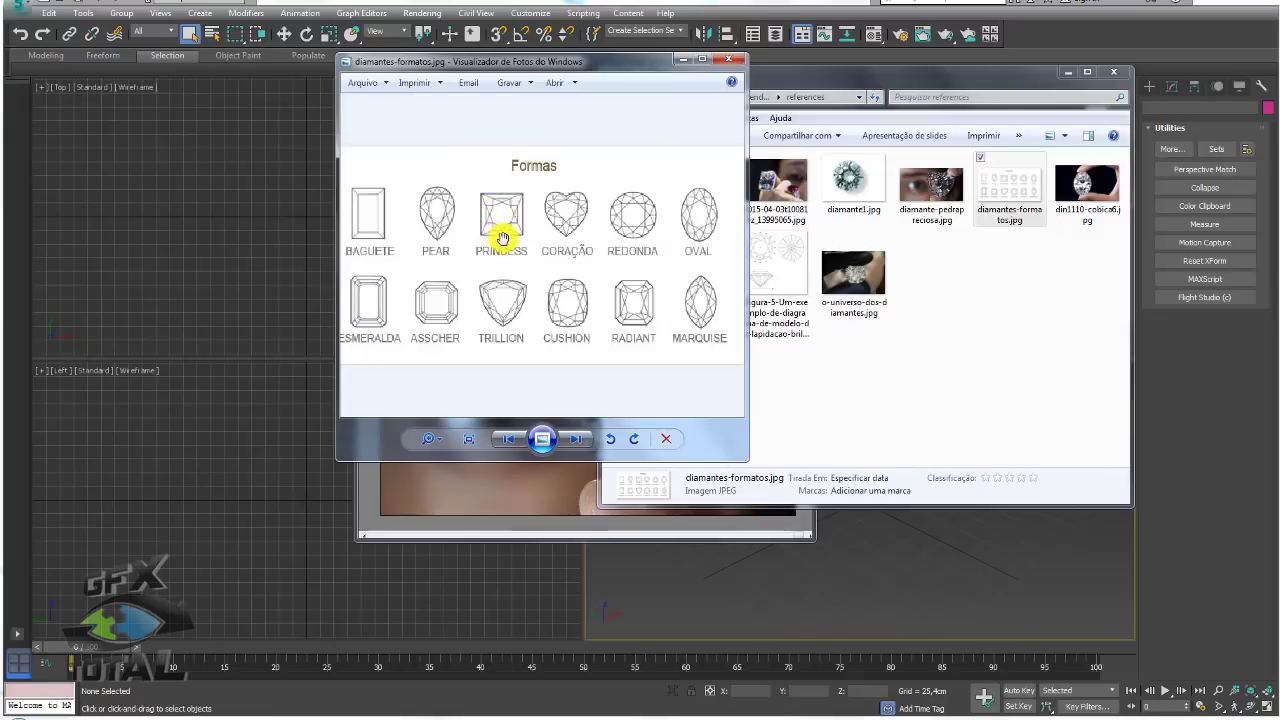
# Step: Minimize the reference windows and the diamante-pedrapreciosa.jpg image to get back to the empty 3ds Max viewports
pyautogui.click(683, 62)
pyautogui.click(578, 249)
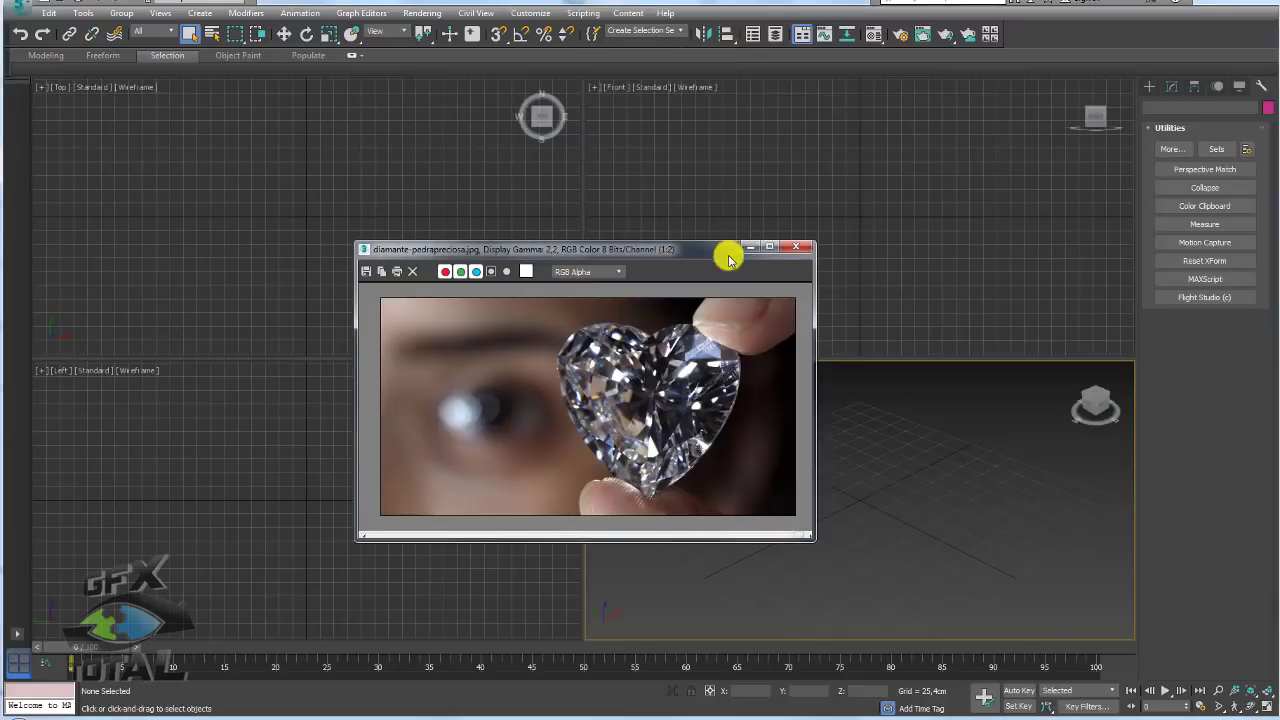
pyautogui.click(748, 248)
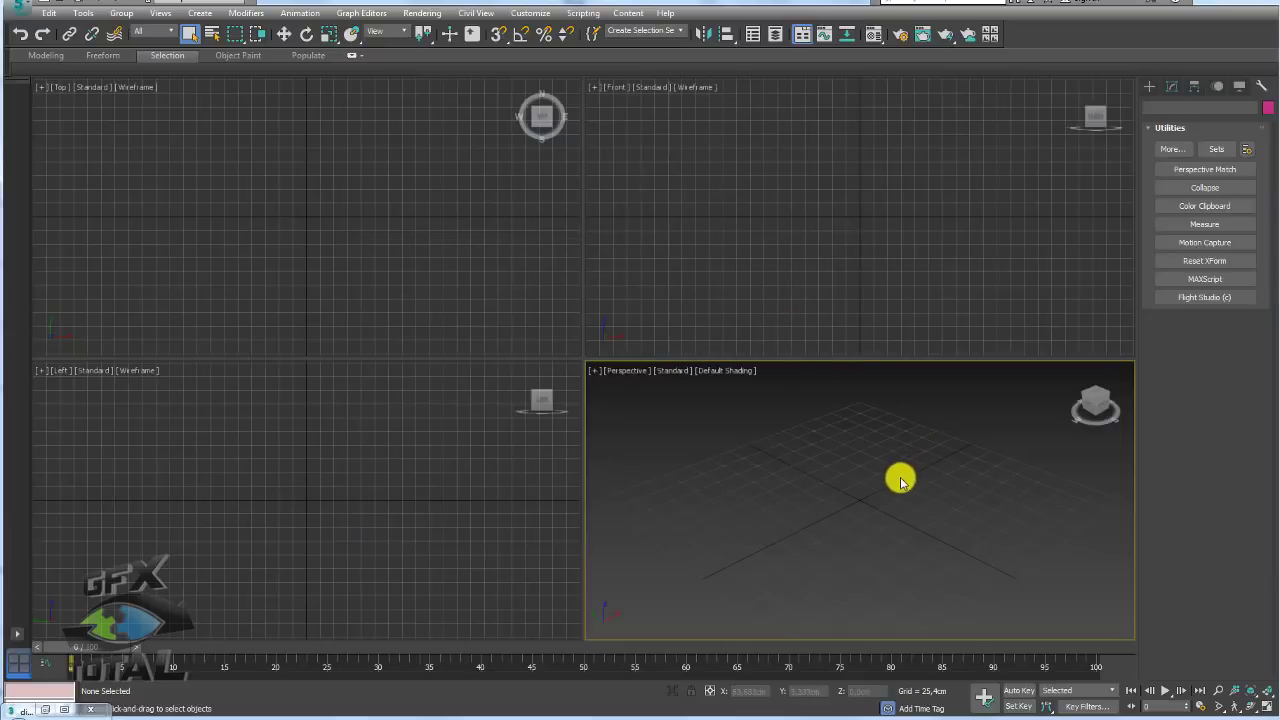
# Step: Draw a square plane about 346 cm per side, centred on the grid origin in the Perspective view
pyautogui.click(1150, 87)
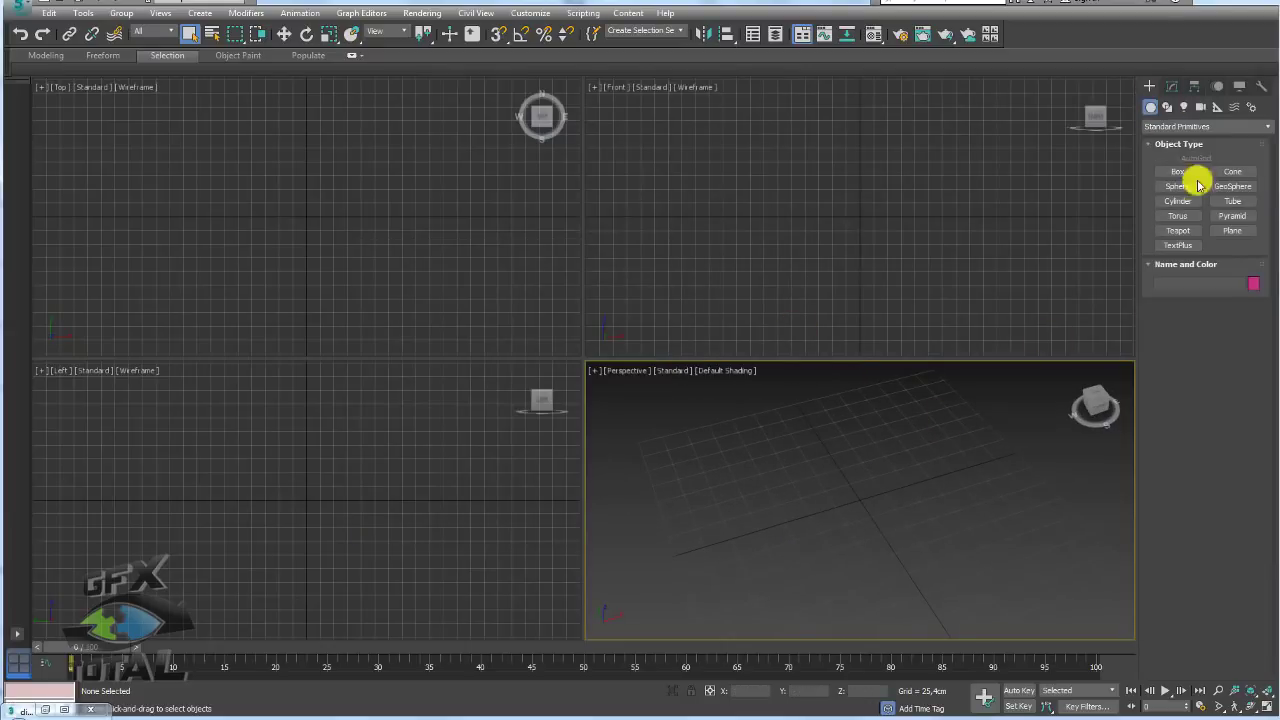
pyautogui.click(1232, 230)
pyautogui.moveTo(859, 503)
pyautogui.mouseDown()
pyautogui.moveTo(814, 518)
pyautogui.moveTo(1034, 609)
pyautogui.mouseUp()
pyautogui.scroll(-3, 909, 500)
# Step: Set the plane's length and width segments to 1 and keep it shaded in the Perspective view
pyautogui.press('F3')
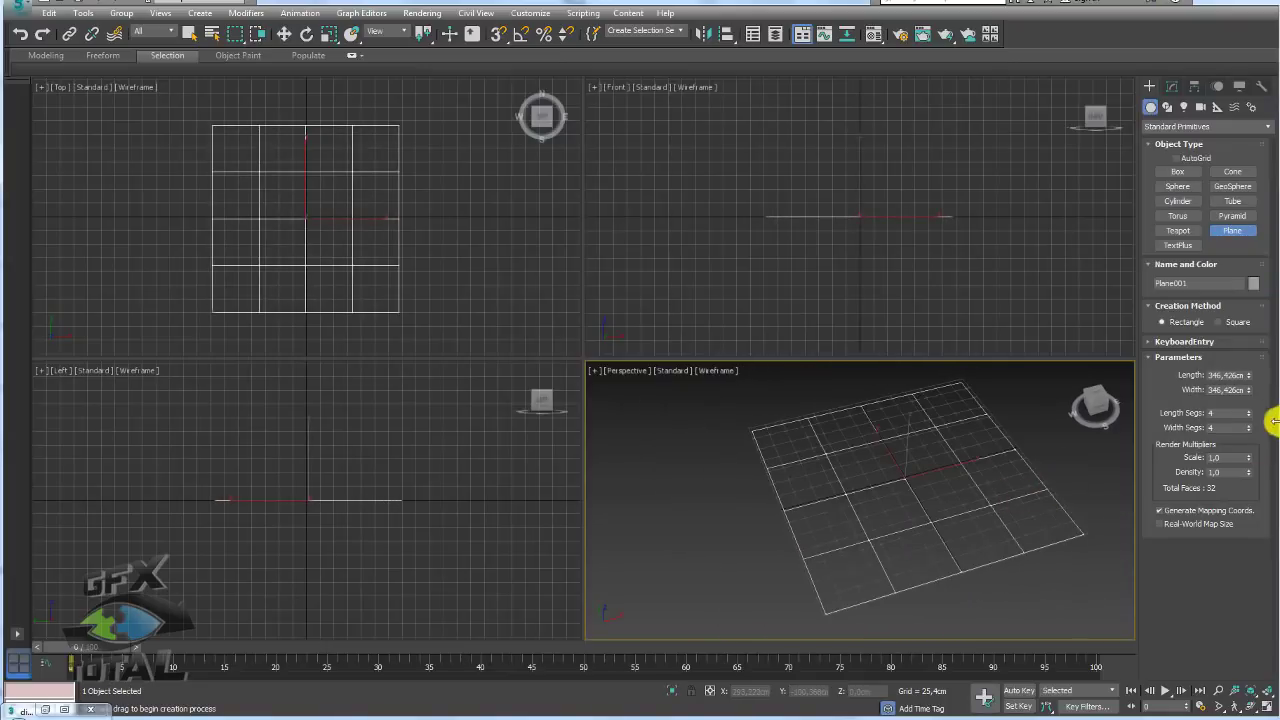
pyautogui.rightClick(1248, 412)
pyautogui.rightClick(1248, 427)
pyautogui.press('F3')
pyautogui.moveTo(960, 465)
pyautogui.keyDown('alt'); pyautogui.mouseDown(button='middle')
pyautogui.moveTo(850, 488)
pyautogui.moveTo(811, 538)
pyautogui.mouseUp(button='middle'); pyautogui.keyUp('alt')
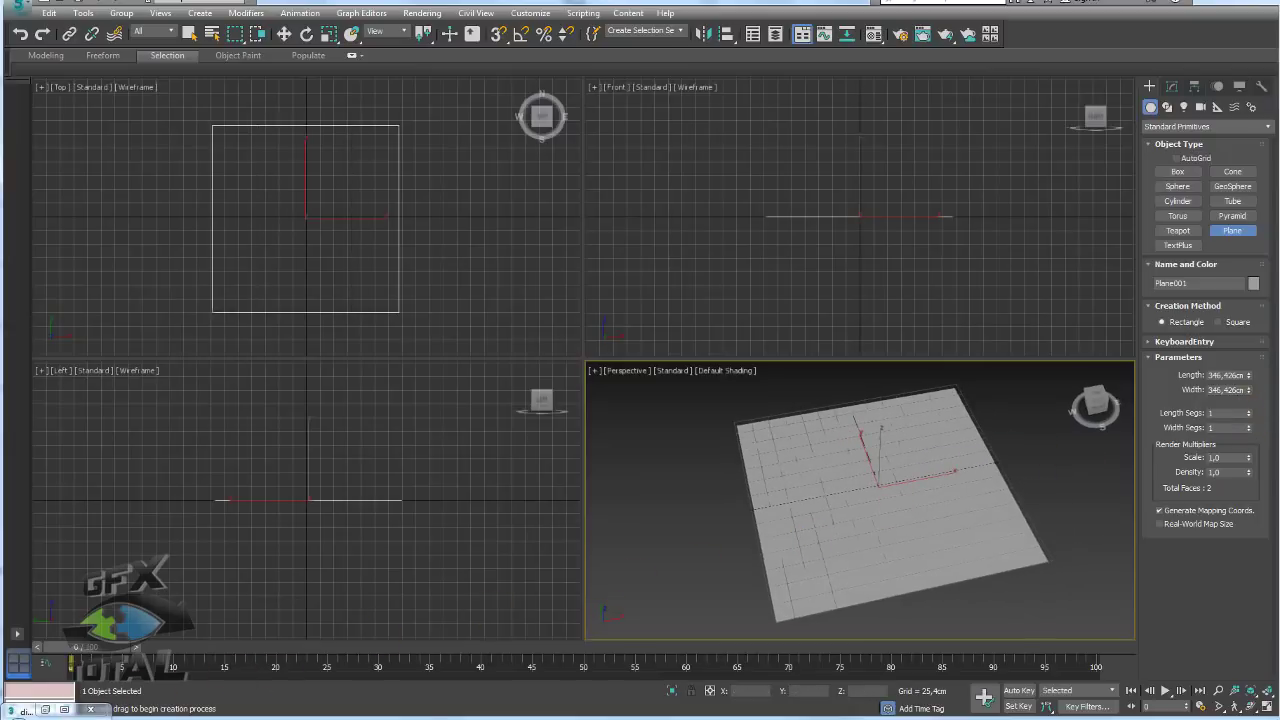
# Step: Apply the Figura-5 round brilliant diagram from the references folder to the plane as its texture
pyautogui.click(112, 718)
pyautogui.moveTo(916, 84); pyautogui.dragTo(350, 70)
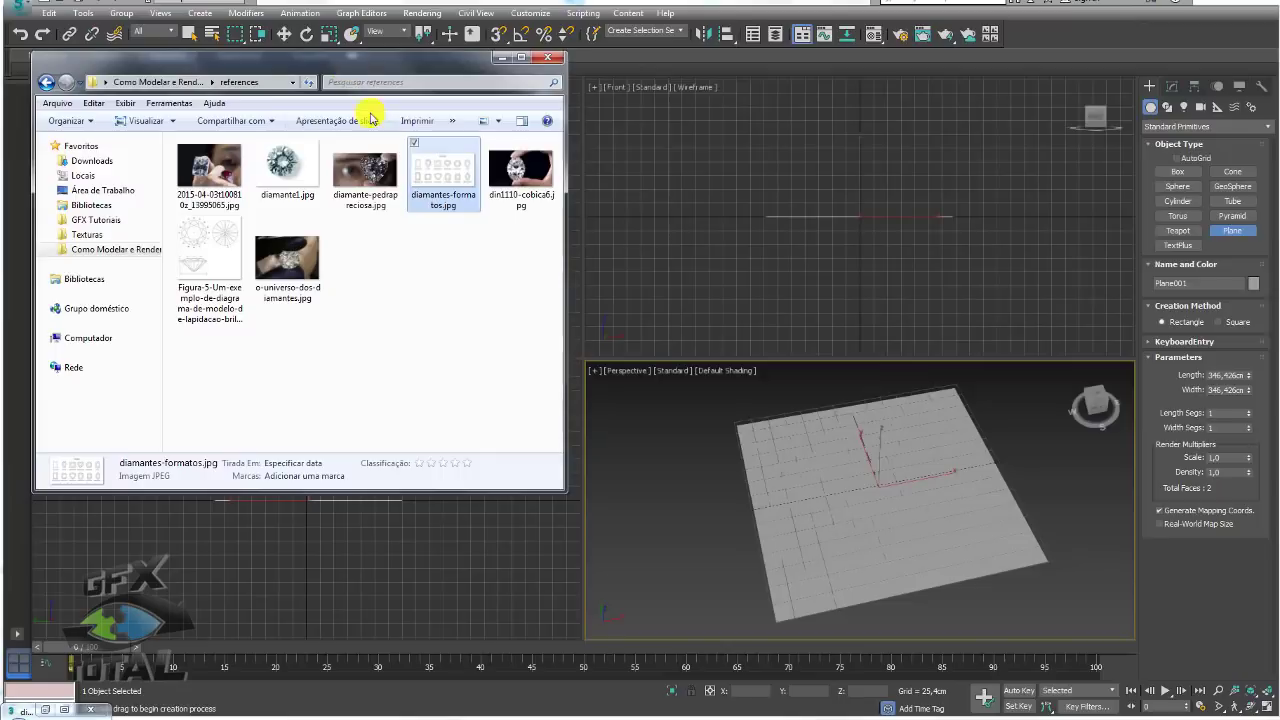
pyautogui.moveTo(209, 272); pyautogui.dragTo(937, 531)
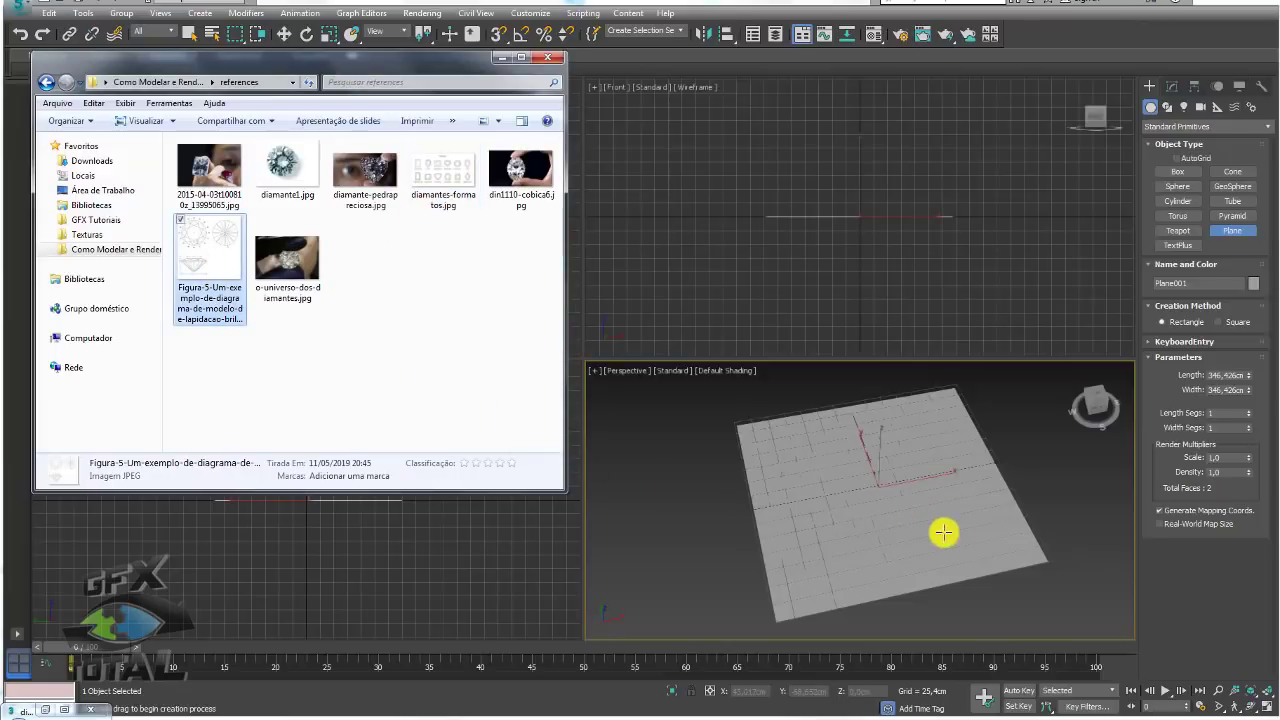
pyautogui.click(502, 57)
# Step: Lower the diagram plane to about Z -107 cm and maximize the Perspective view on the round diagrams
pyautogui.keyDown('alt'); pyautogui.moveTo(878, 488); pyautogui.dragTo(986, 551, button='middle'); pyautogui.keyUp('alt')
pyautogui.press('w')
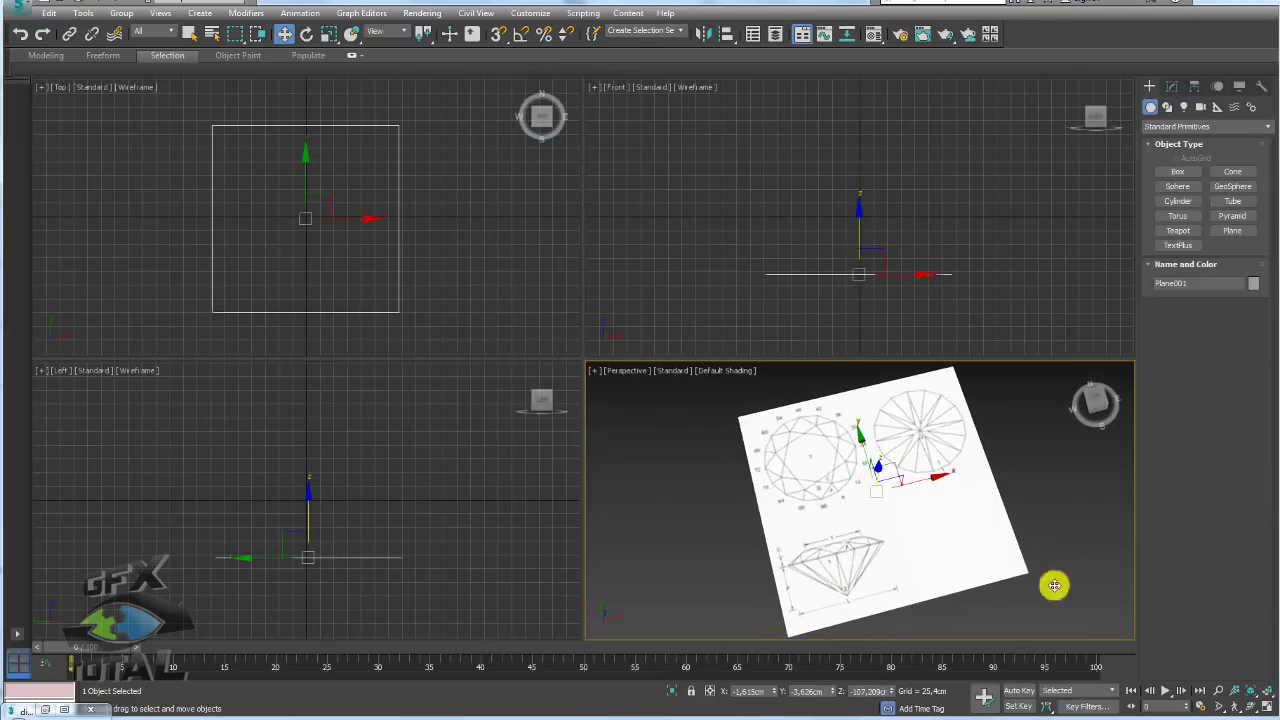
pyautogui.click(1267, 707)
pyautogui.moveTo(837, 451); pyautogui.dragTo(823, 489, button='middle')
pyautogui.moveTo(537, 312); pyautogui.dragTo(555, 348, button='middle')
pyautogui.scroll(3, 548, 335)
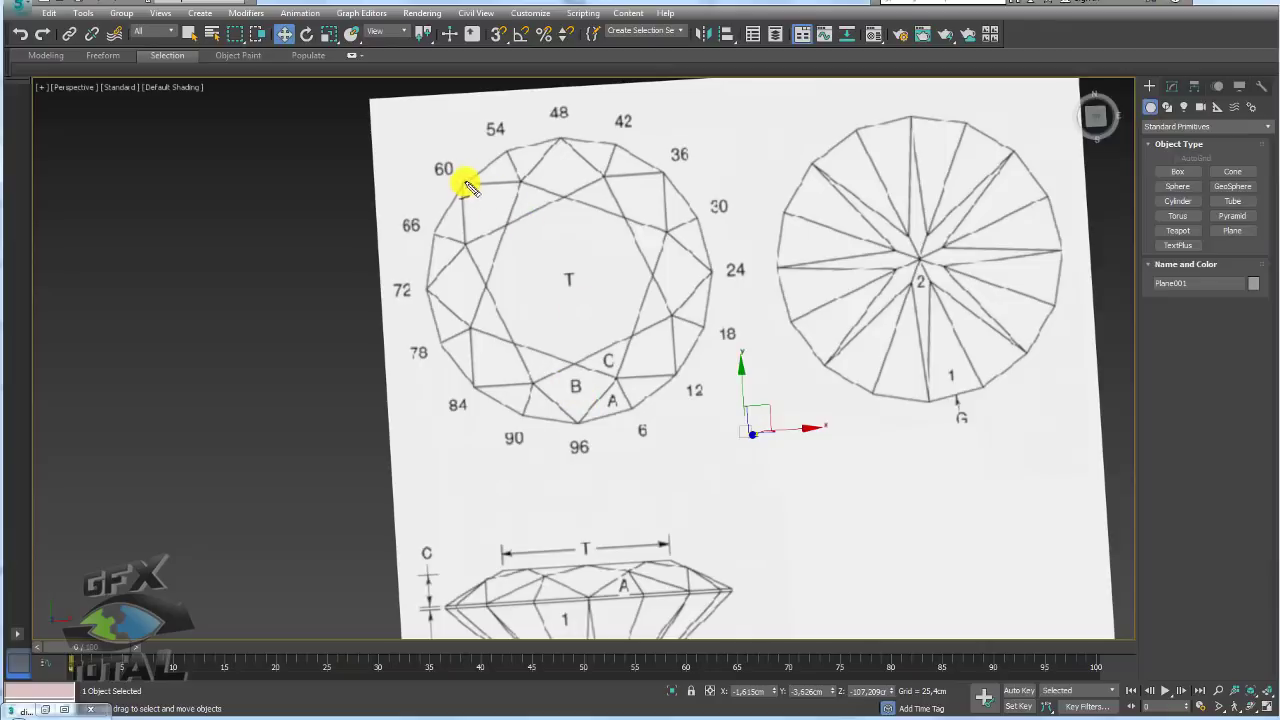
# Step: Examine the crown facets in the round top diagram: the edge triangles, the two overlapping squares and the central octagonal table
pyautogui.moveTo(490, 170)
pyautogui.mouseDown()
pyautogui.moveTo(536, 143)
pyautogui.moveTo(598, 140)
pyautogui.moveTo(658, 168)
pyautogui.moveTo(703, 233)
pyautogui.moveTo(713, 278)
pyautogui.moveTo(697, 352)
pyautogui.moveTo(633, 413)
pyautogui.moveTo(555, 427)
pyautogui.moveTo(491, 414)
pyautogui.moveTo(432, 355)
pyautogui.moveTo(427, 284)
pyautogui.moveTo(452, 200)
pyautogui.moveTo(438, 228)
pyautogui.mouseUp()
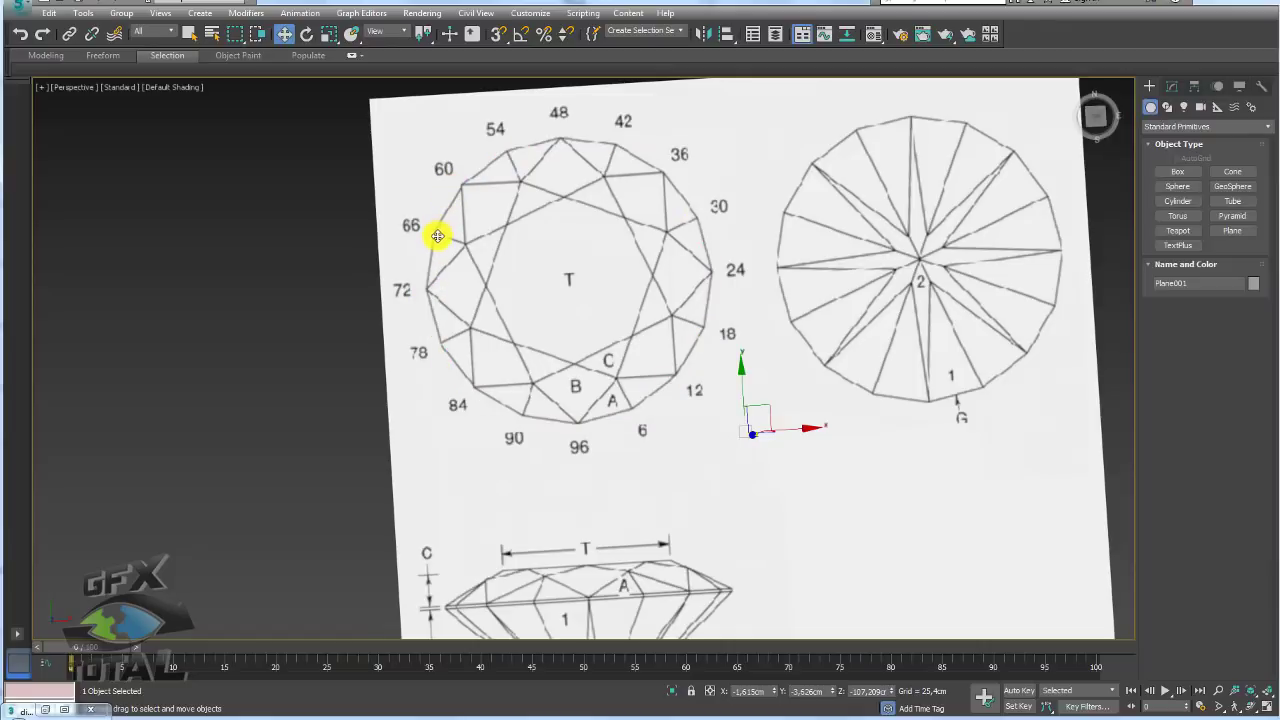
pyautogui.moveTo(438, 276)
pyautogui.mouseDown()
pyautogui.moveTo(466, 243)
pyautogui.moveTo(463, 196)
pyautogui.mouseUp()
pyautogui.moveTo(457, 243); pyautogui.dragTo(434, 234)
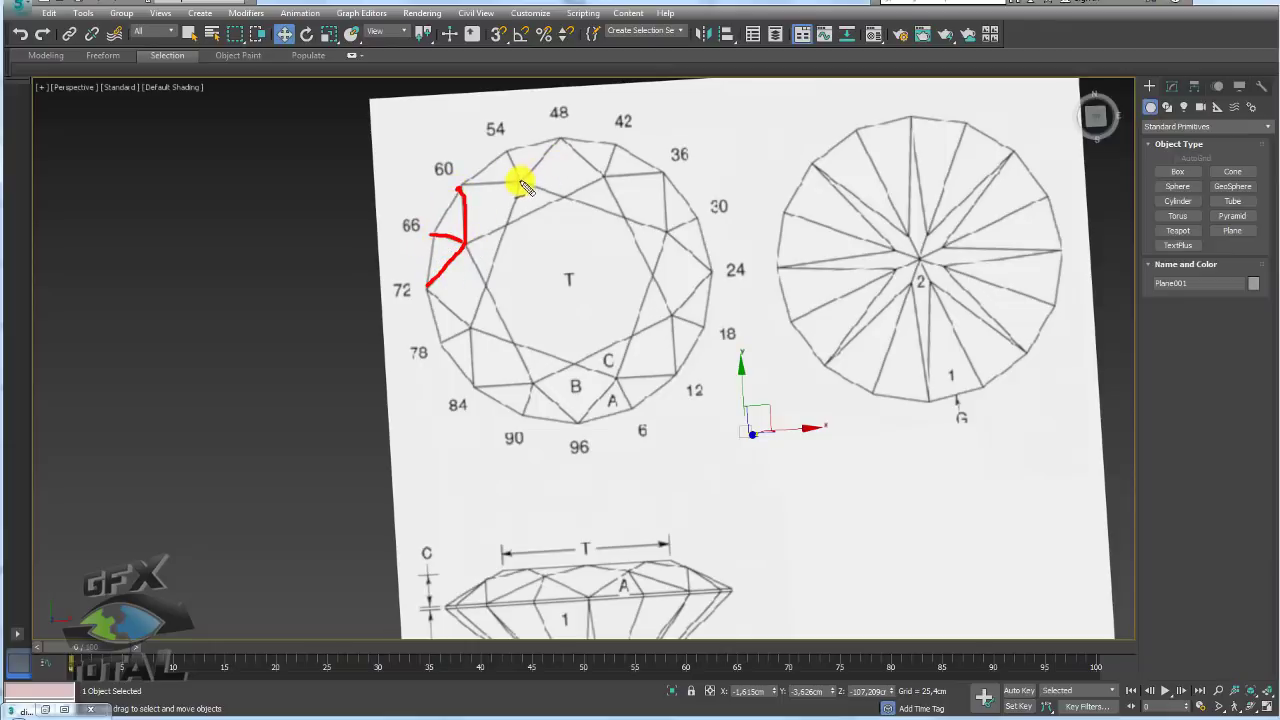
pyautogui.moveTo(519, 180)
pyautogui.mouseDown()
pyautogui.moveTo(506, 225)
pyautogui.moveTo(563, 197)
pyautogui.moveTo(518, 182)
pyautogui.mouseUp()
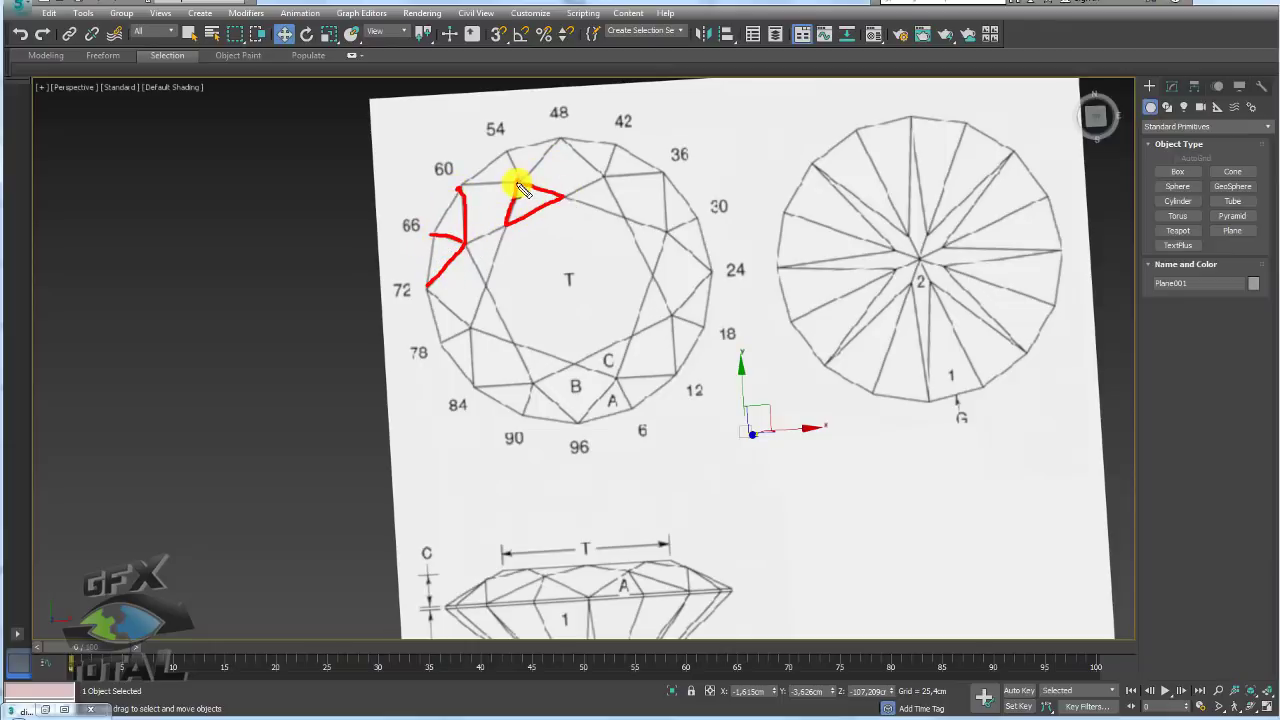
pyautogui.press('Escape')
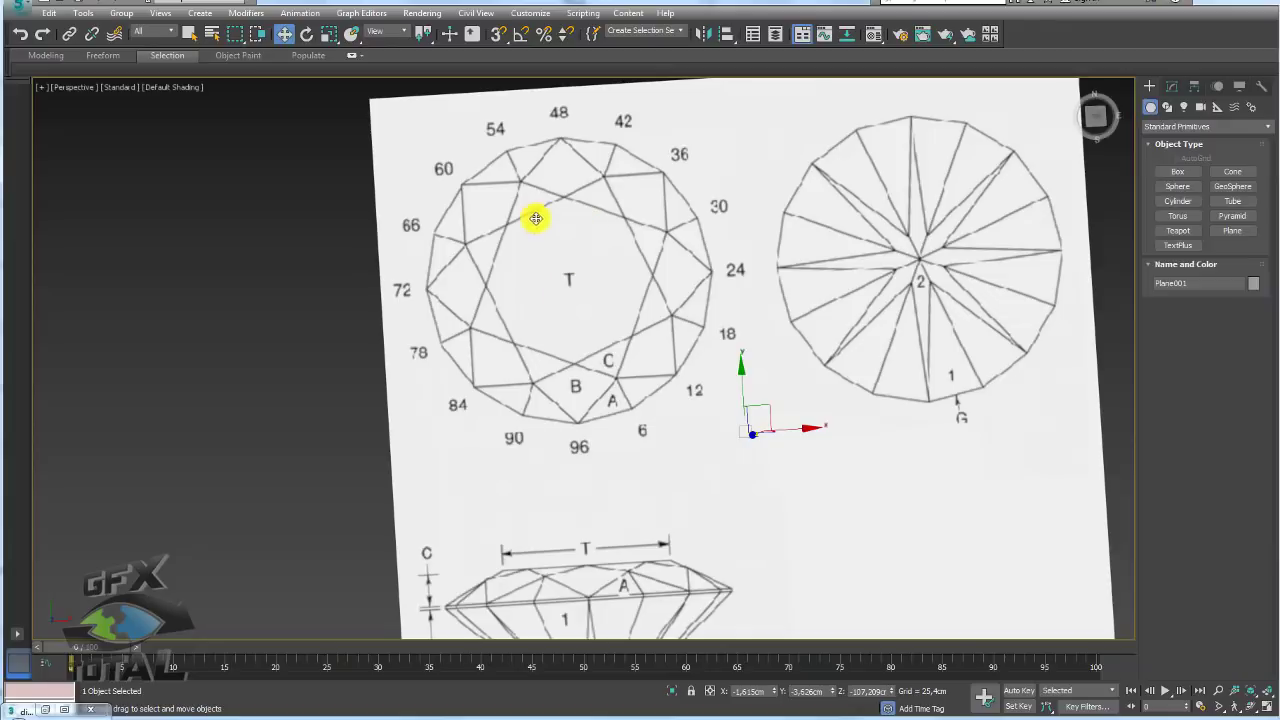
pyautogui.moveTo(521, 182)
pyautogui.mouseDown()
pyautogui.moveTo(655, 227)
pyautogui.moveTo(615, 375)
pyautogui.moveTo(478, 338)
pyautogui.moveTo(522, 178)
pyautogui.mouseUp()
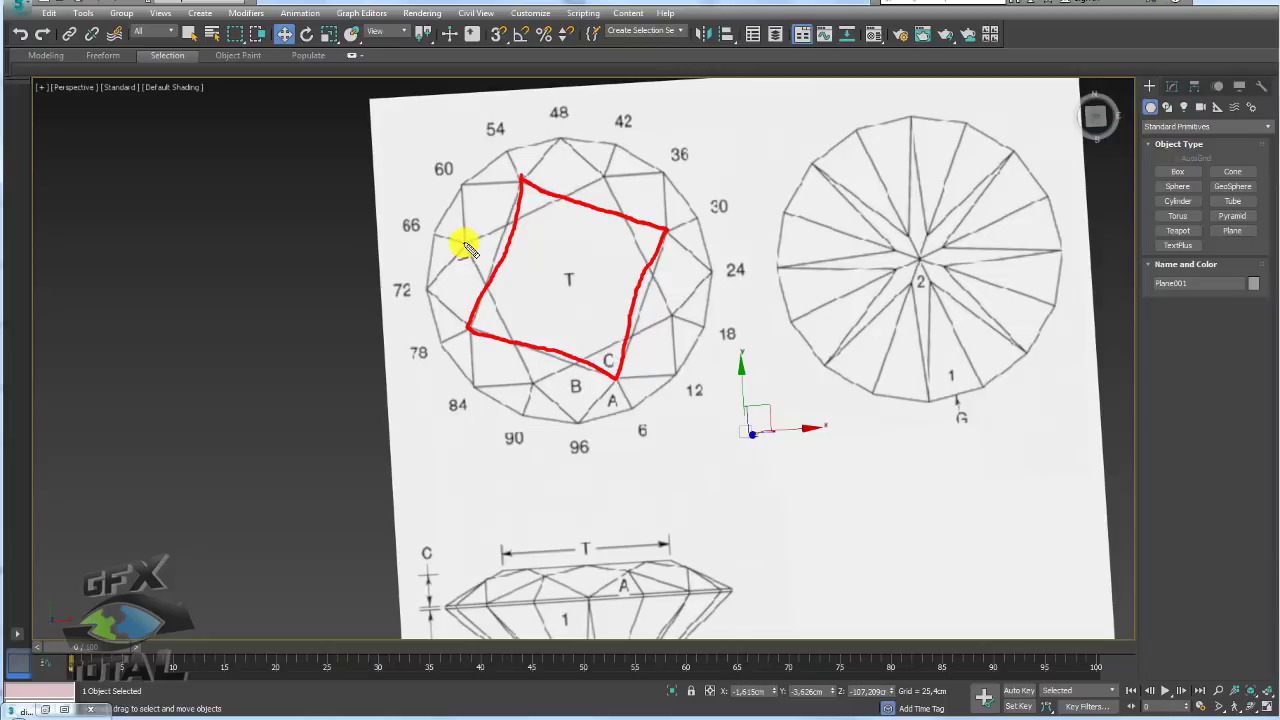
pyautogui.moveTo(468, 243)
pyautogui.mouseDown()
pyautogui.moveTo(583, 186)
pyautogui.moveTo(623, 211)
pyautogui.moveTo(662, 299)
pyautogui.moveTo(529, 380)
pyautogui.moveTo(467, 245)
pyautogui.mouseUp()
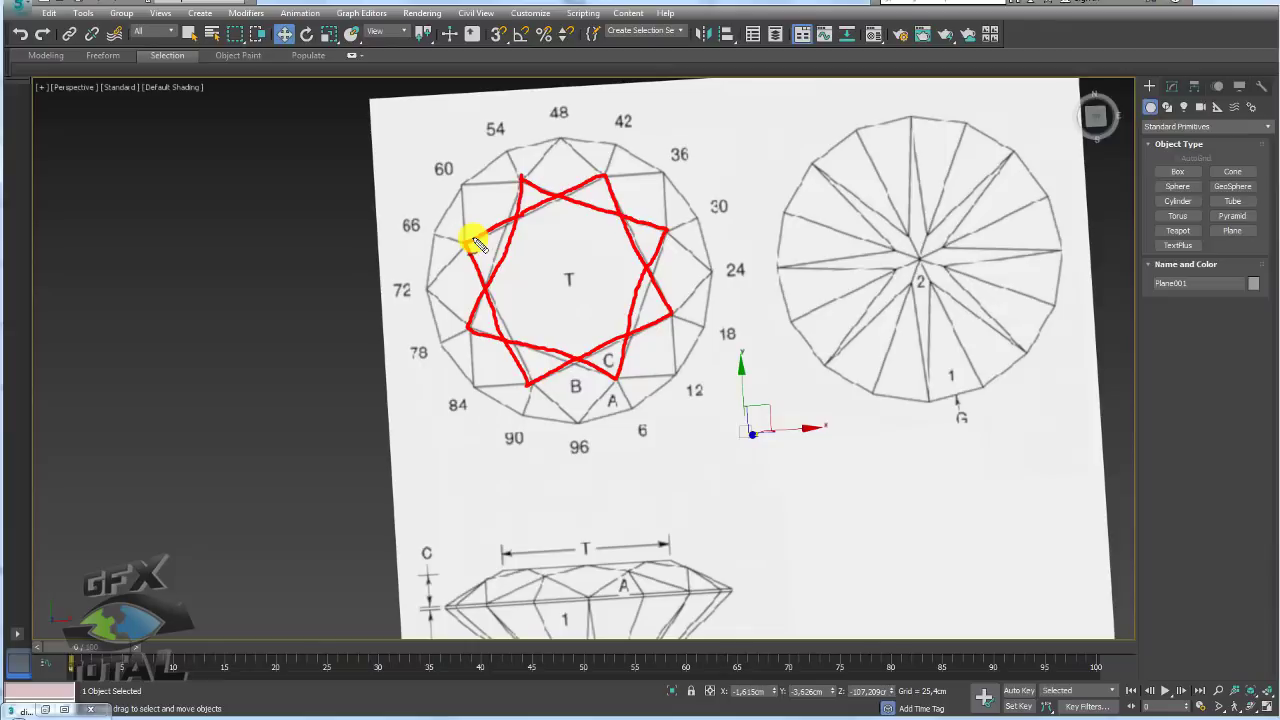
pyautogui.press('Escape')
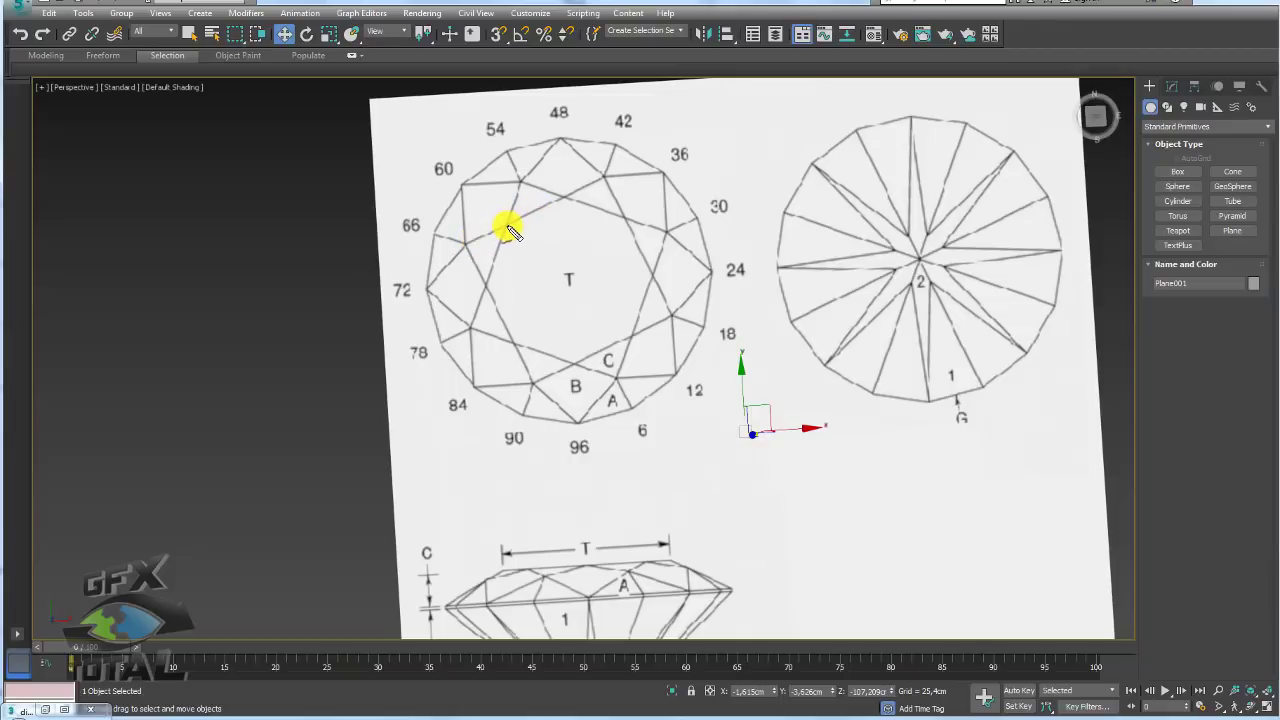
pyautogui.moveTo(537, 219)
pyautogui.mouseDown()
pyautogui.moveTo(563, 203)
pyautogui.moveTo(623, 221)
pyautogui.moveTo(652, 274)
pyautogui.moveTo(637, 328)
pyautogui.moveTo(588, 362)
pyautogui.moveTo(523, 343)
pyautogui.moveTo(505, 320)
pyautogui.moveTo(486, 287)
pyautogui.moveTo(510, 228)
pyautogui.mouseUp()
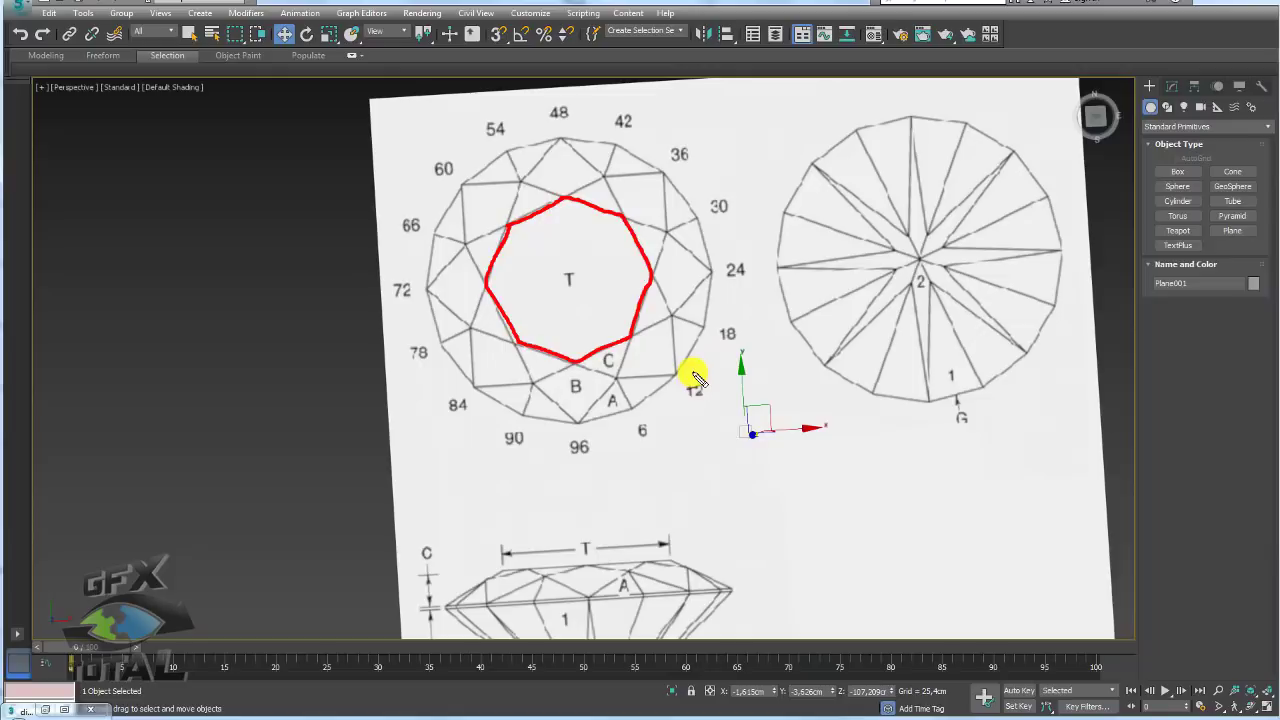
pyautogui.press('Escape')
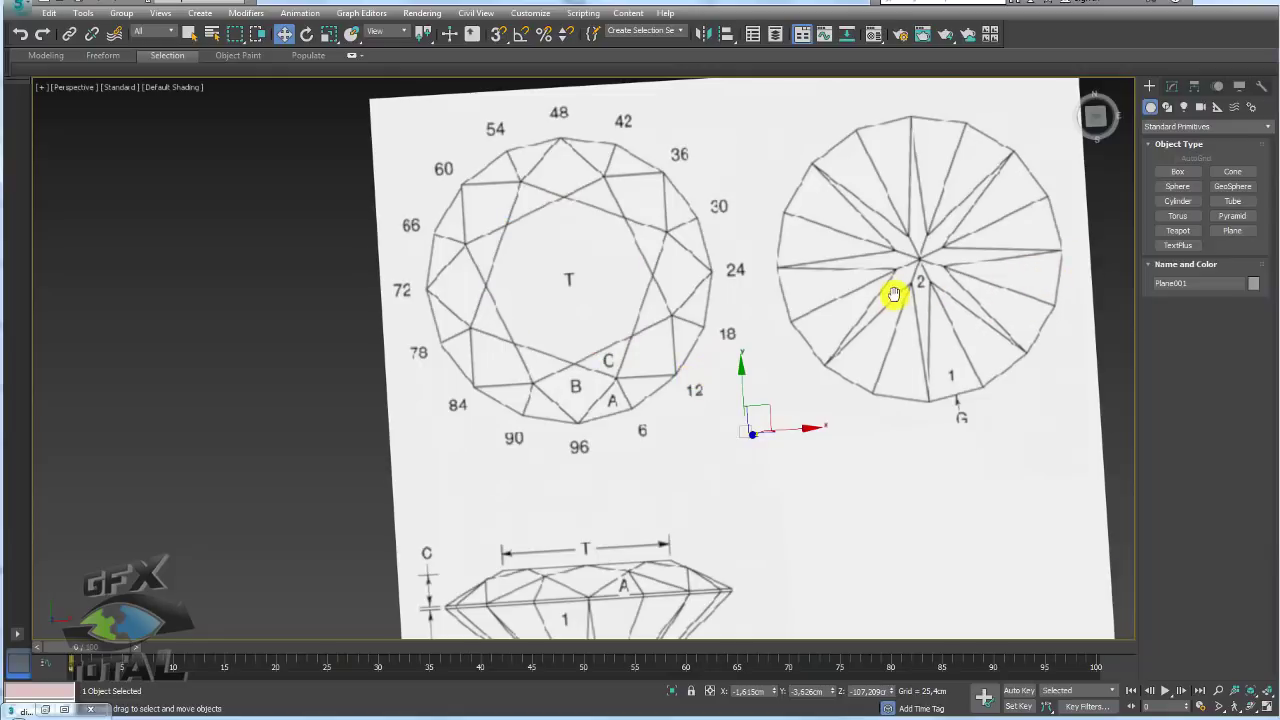
# Step: In a shaded Top view, draw a cylinder about 34 cm in radius and 31 cm high over the crown diagram's centre
pyautogui.press('t')
pyautogui.moveTo(611, 336); pyautogui.dragTo(737, 389, button='middle')
pyautogui.press('F3')
pyautogui.scroll(5, 734, 360)
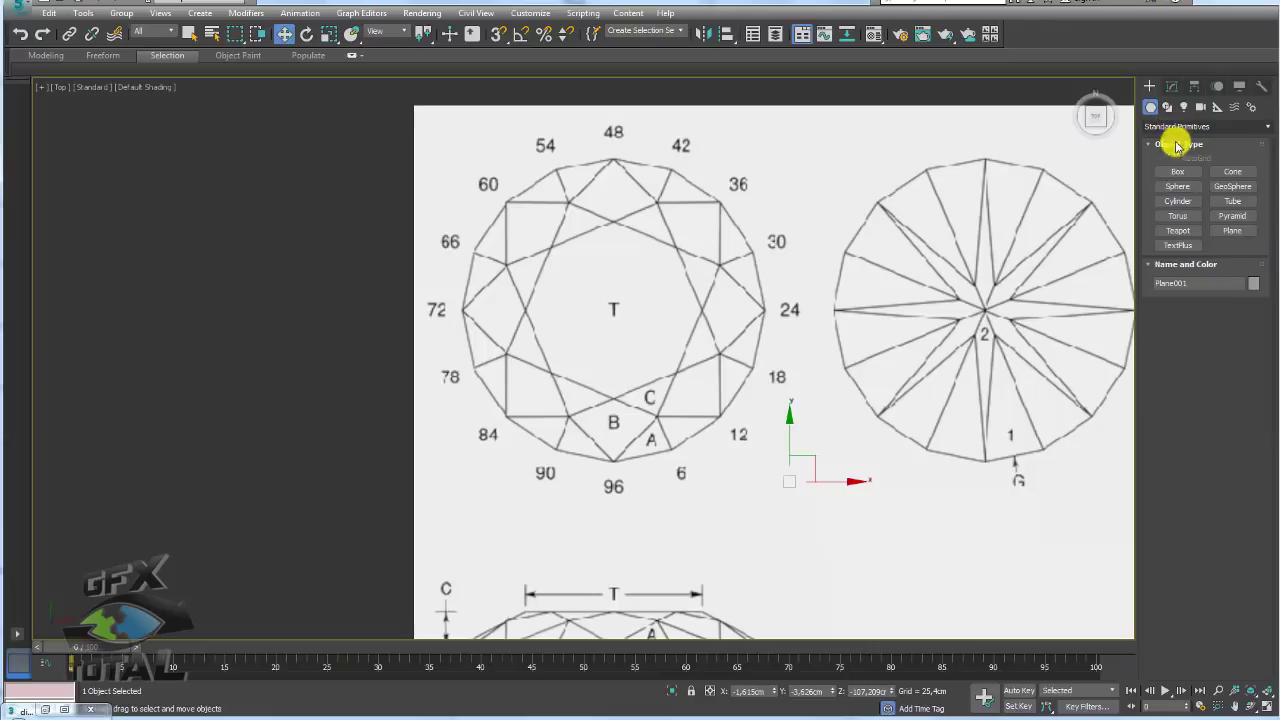
pyautogui.click(1168, 206)
pyautogui.moveTo(609, 306); pyautogui.dragTo(657, 363)
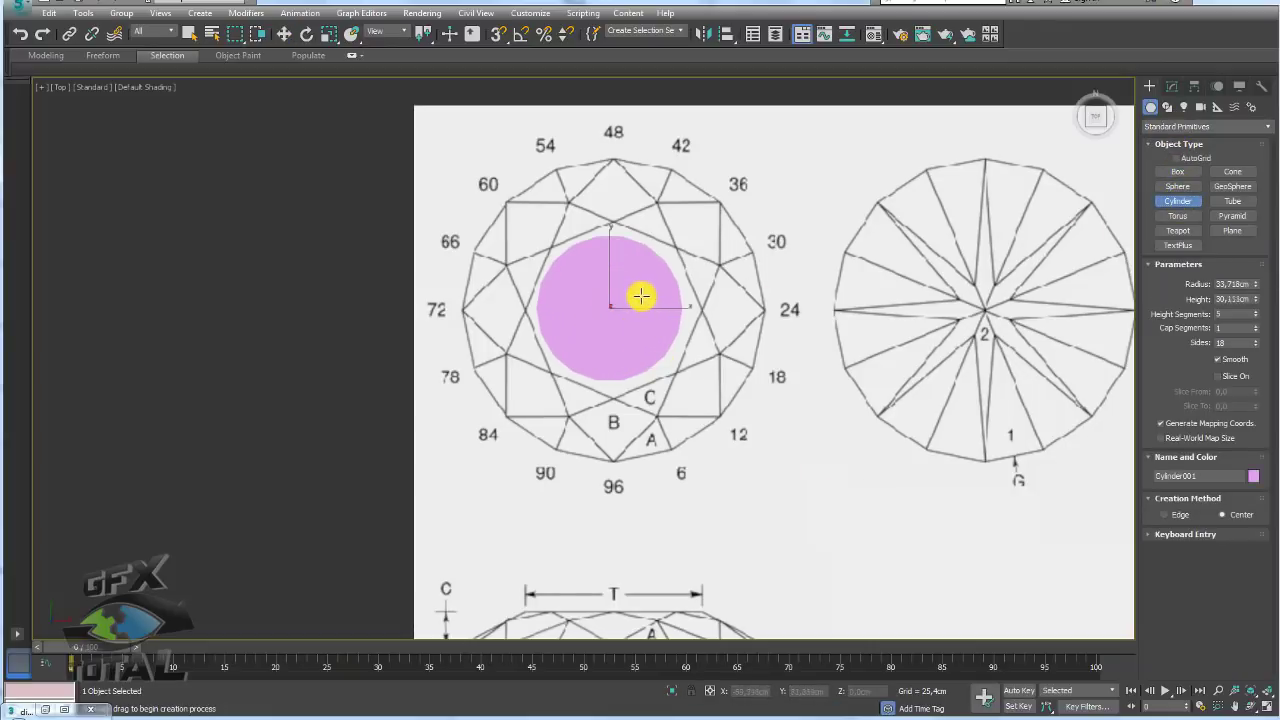
# Step: Show the cylinder with edged faces in the Perspective view, seen from the side above the diagram
pyautogui.press('p')
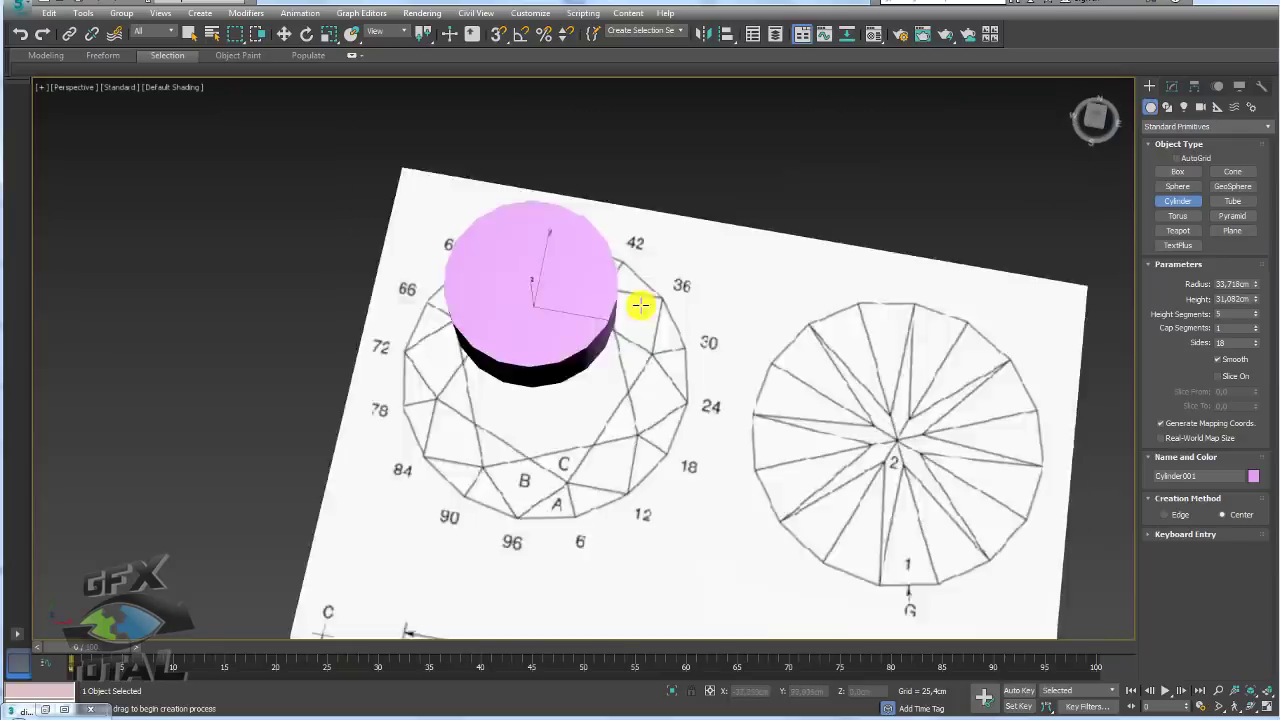
pyautogui.press('F4')
pyautogui.moveTo(560, 331); pyautogui.dragTo(711, 280, button='middle')
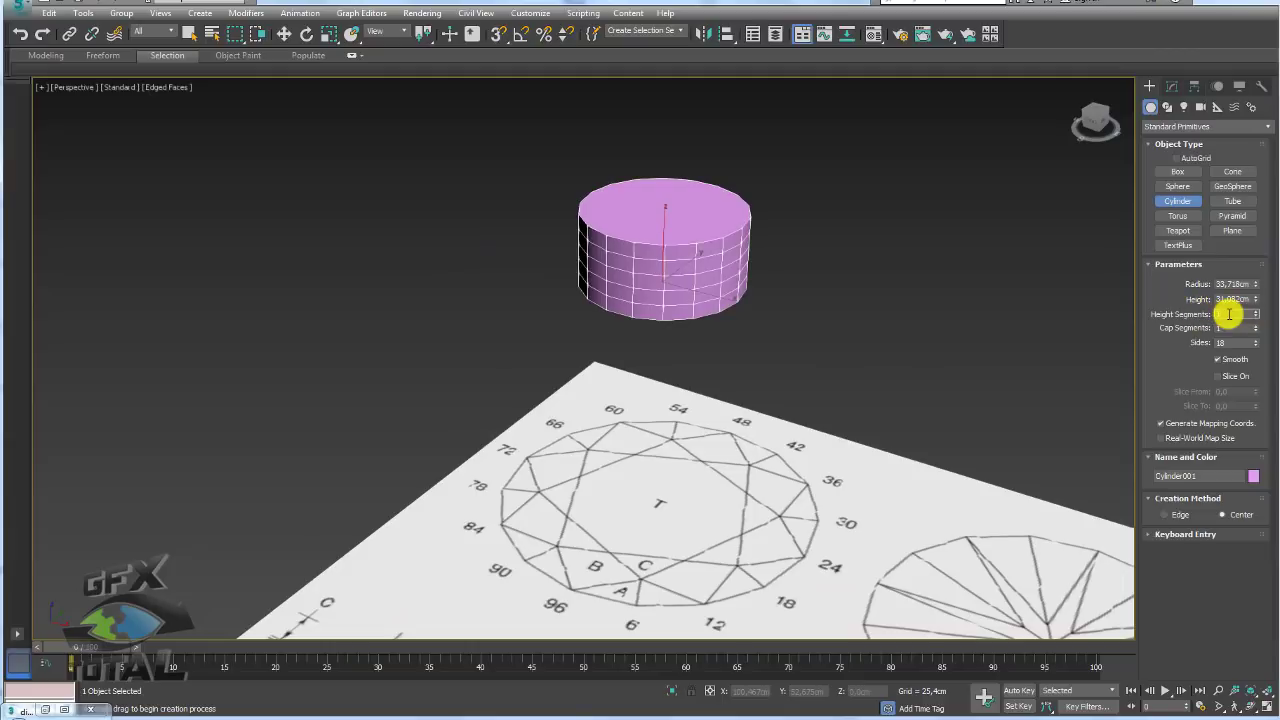
# Step: Give the cylinder 1 height segment and 8 sides so it becomes an octagonal prism
pyautogui.write('1')
pyautogui.press('Return')
pyautogui.click(1234, 343)
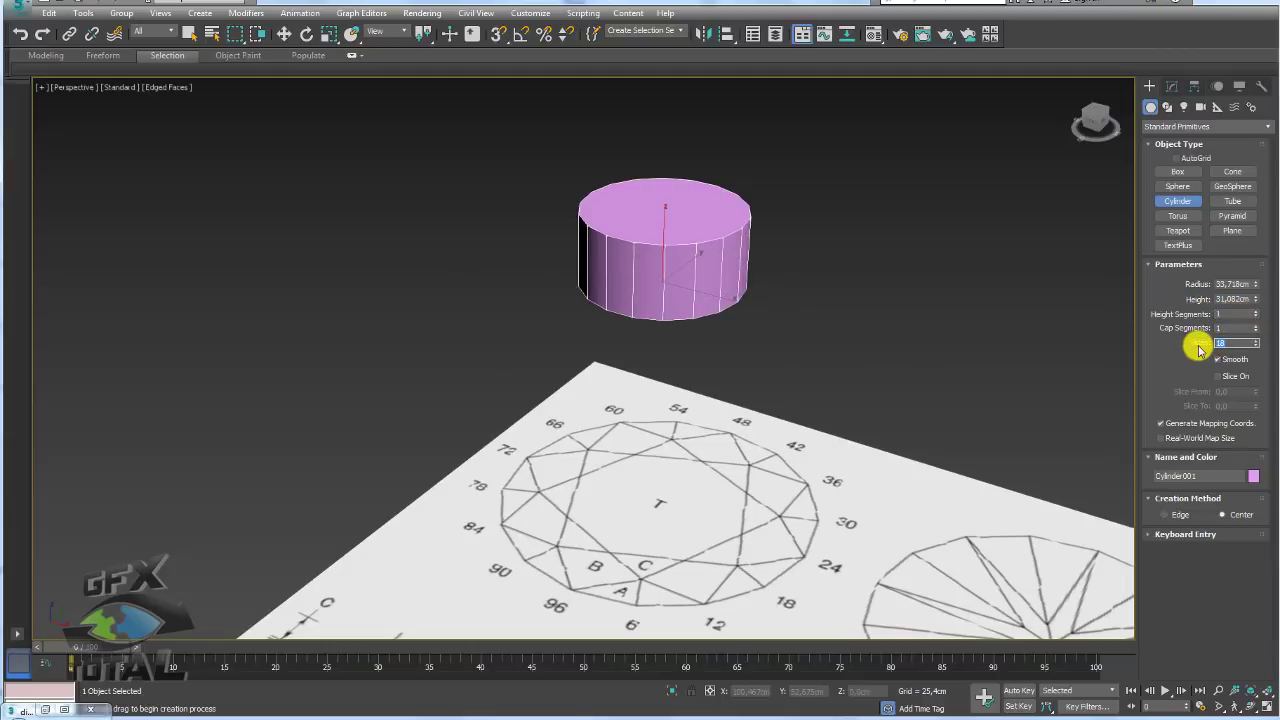
pyautogui.write('8')
pyautogui.press('Return')
pyautogui.keyDown('alt'); pyautogui.moveTo(734, 309); pyautogui.dragTo(736, 326, button='middle'); pyautogui.keyUp('alt')
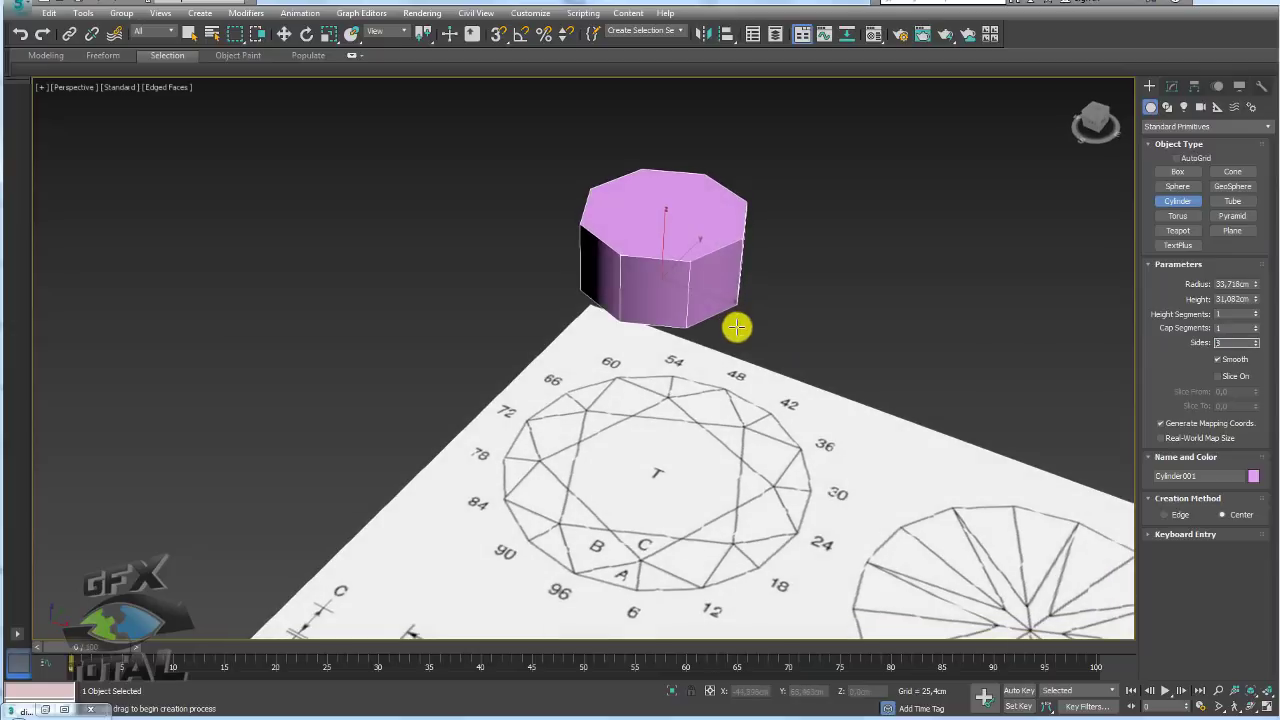
# Step: In the Top view, enlarge the cylinder's radius and move it so its corners match the diagram's central octagonal table
pyautogui.press('t')
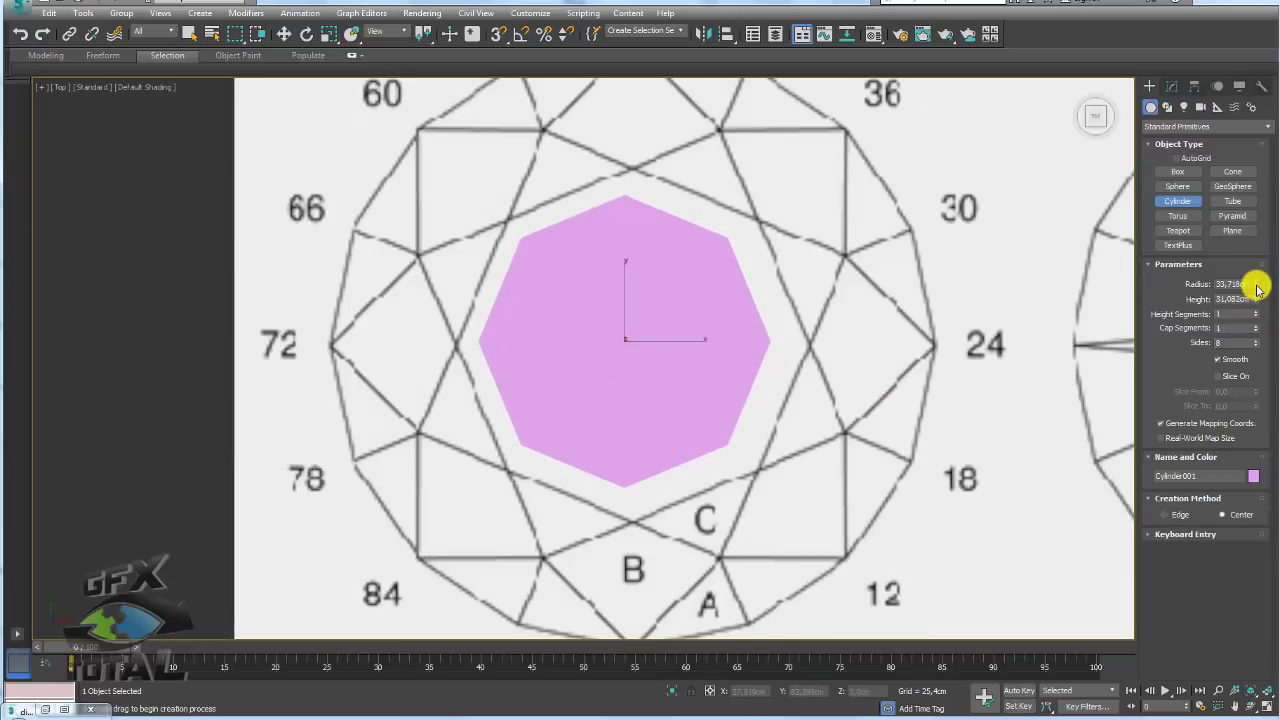
pyautogui.moveTo(1258, 288); pyautogui.dragTo(1261, 268)
pyautogui.press('w')
pyautogui.moveTo(642, 320); pyautogui.dragTo(653, 320)
pyautogui.scroll(-3, 651, 320)
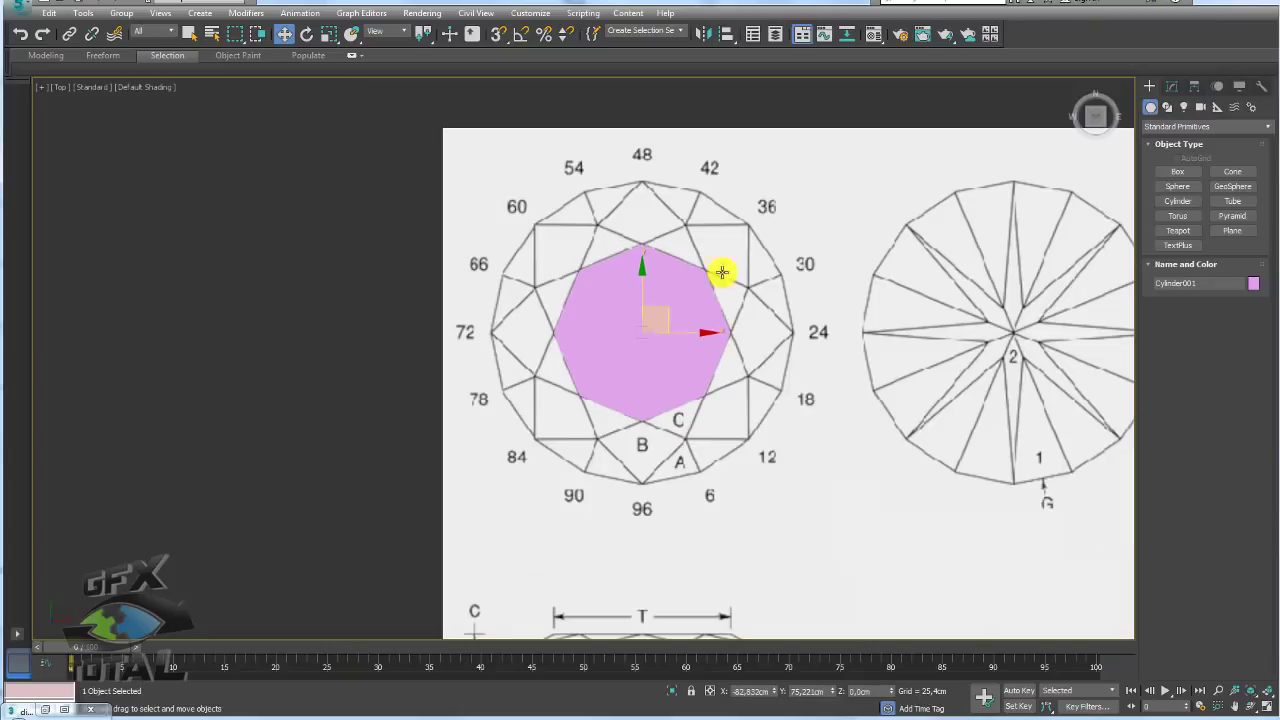
# Step: Convert the octagonal cylinder to an Editable Poly in the Perspective view
pyautogui.press('p')
pyautogui.keyDown('alt'); pyautogui.moveTo(726, 409); pyautogui.dragTo(589, 360, button='middle'); pyautogui.keyUp('alt')
pyautogui.rightClick(581, 220)
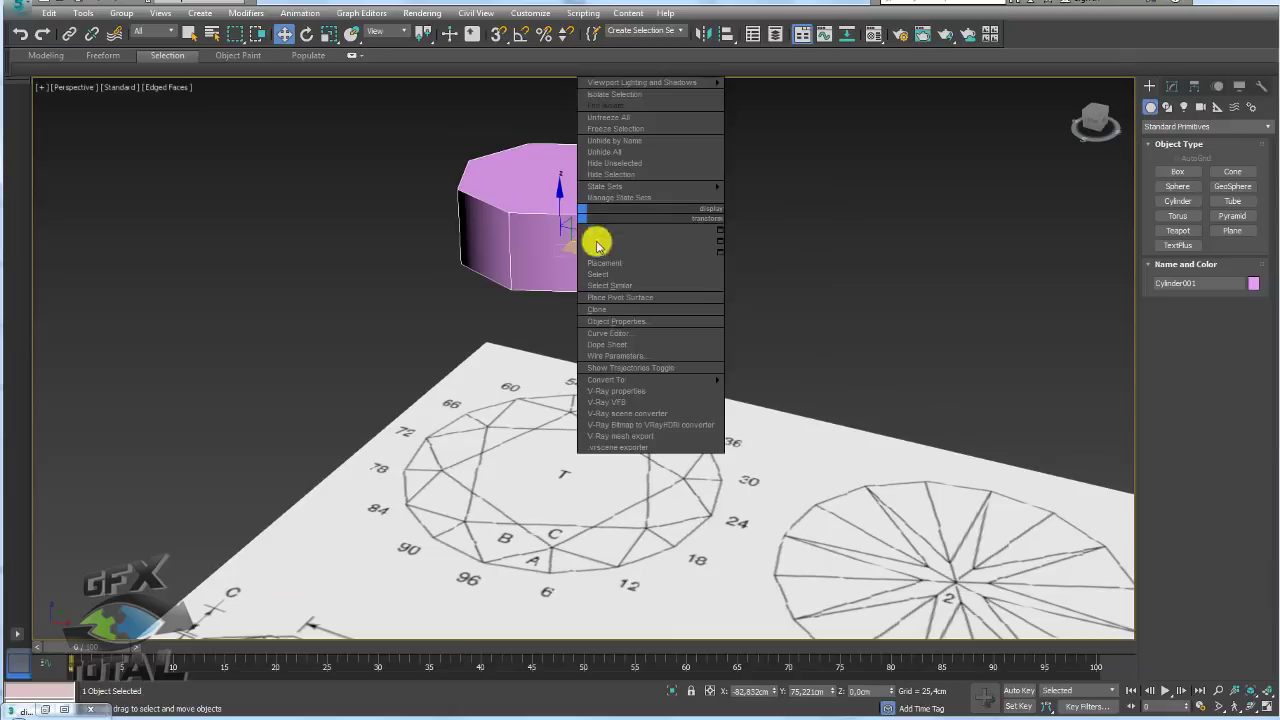
pyautogui.moveTo(605, 380)
pyautogui.click(770, 391)
pyautogui.keyDown('alt'); pyautogui.moveTo(768, 391); pyautogui.dragTo(772, 351, button='middle'); pyautogui.keyUp('alt')
# Step: Select the cylinder's eight side polygons and extrude them with the By Polygon option
pyautogui.click(1220, 361)
pyautogui.keyDown('alt'); pyautogui.moveTo(778, 258); pyautogui.dragTo(751, 209, button='middle'); pyautogui.keyUp('alt')
pyautogui.moveTo(752, 205); pyautogui.dragTo(310, 228)
pyautogui.keyDown('alt'); pyautogui.moveTo(517, 214); pyautogui.dragTo(716, 268, button='middle'); pyautogui.keyUp('alt')
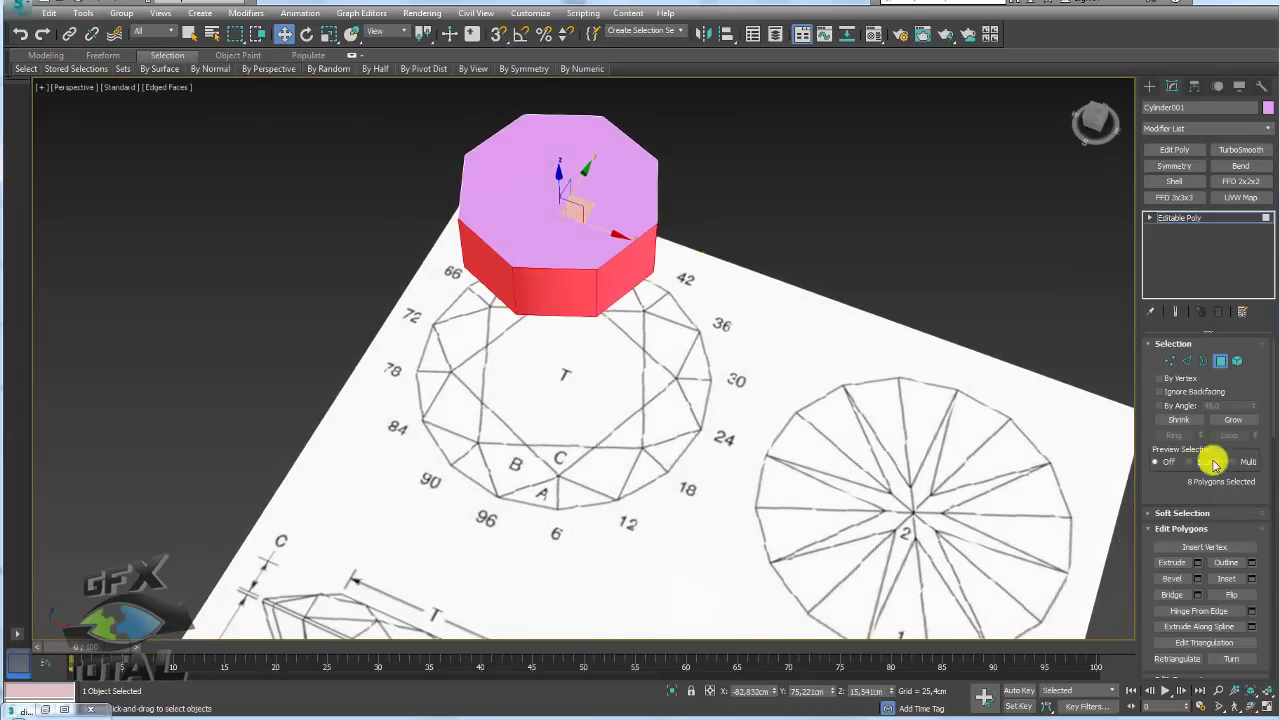
pyautogui.click(1197, 563)
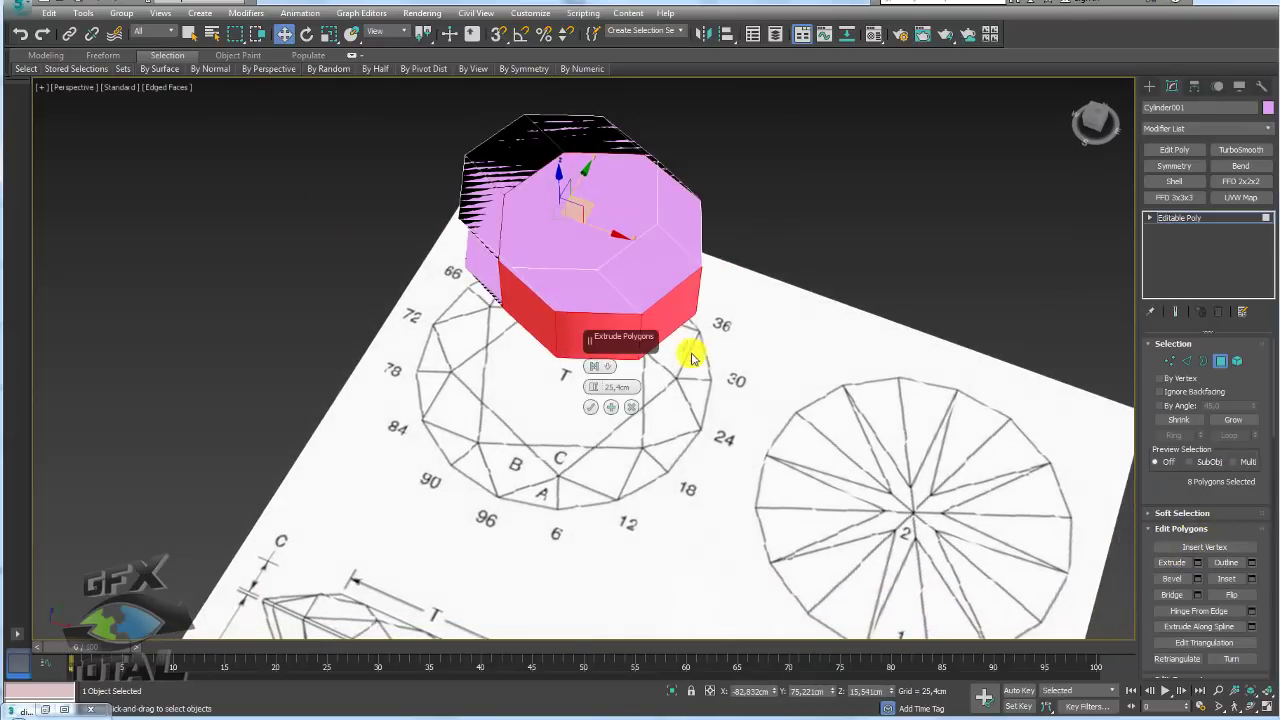
pyautogui.moveTo(598, 343); pyautogui.dragTo(936, 233)
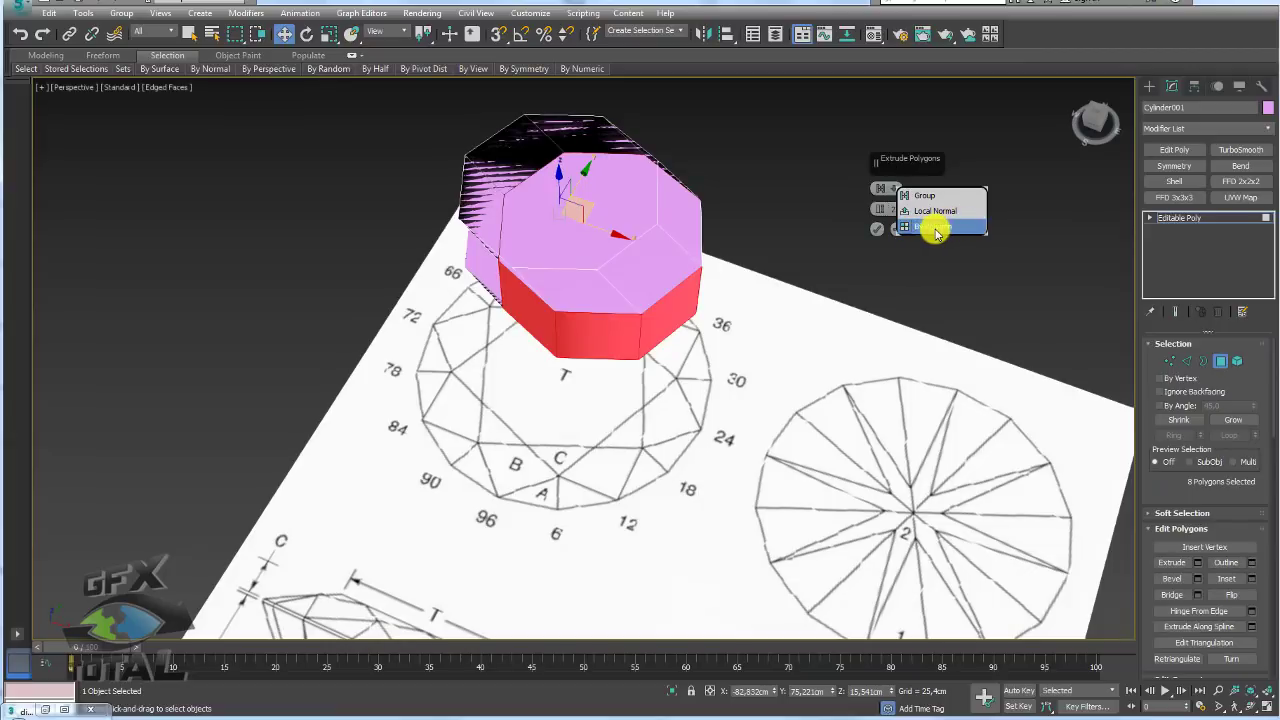
pyautogui.moveTo(936, 233)
pyautogui.mouseDown()
pyautogui.moveTo(706, 280)
pyautogui.moveTo(614, 91)
pyautogui.moveTo(936, 230)
pyautogui.mouseUp()
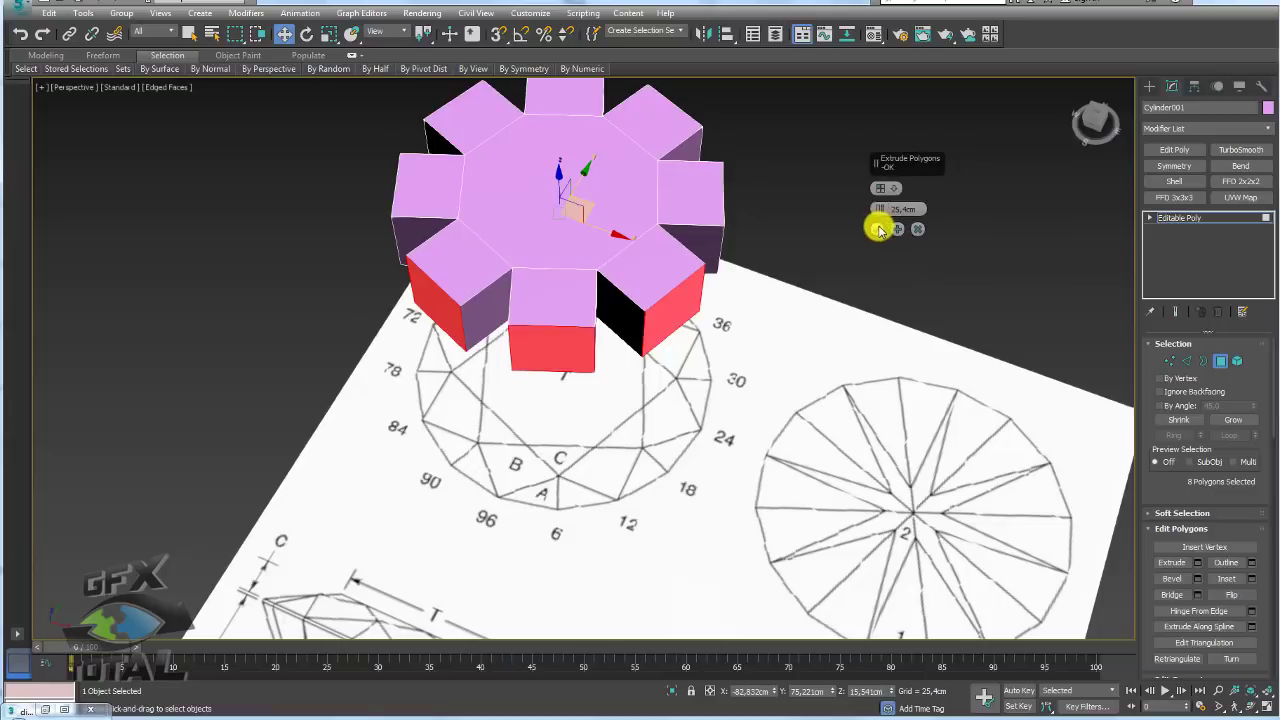
# Step: Set the side extrusion height to about 15.7 cm, reaching the star facet tips in the Top view, and accept it
pyautogui.keyDown('alt'); pyautogui.moveTo(735, 259); pyautogui.dragTo(735, 272, button='middle'); pyautogui.keyUp('alt')
pyautogui.press('t')
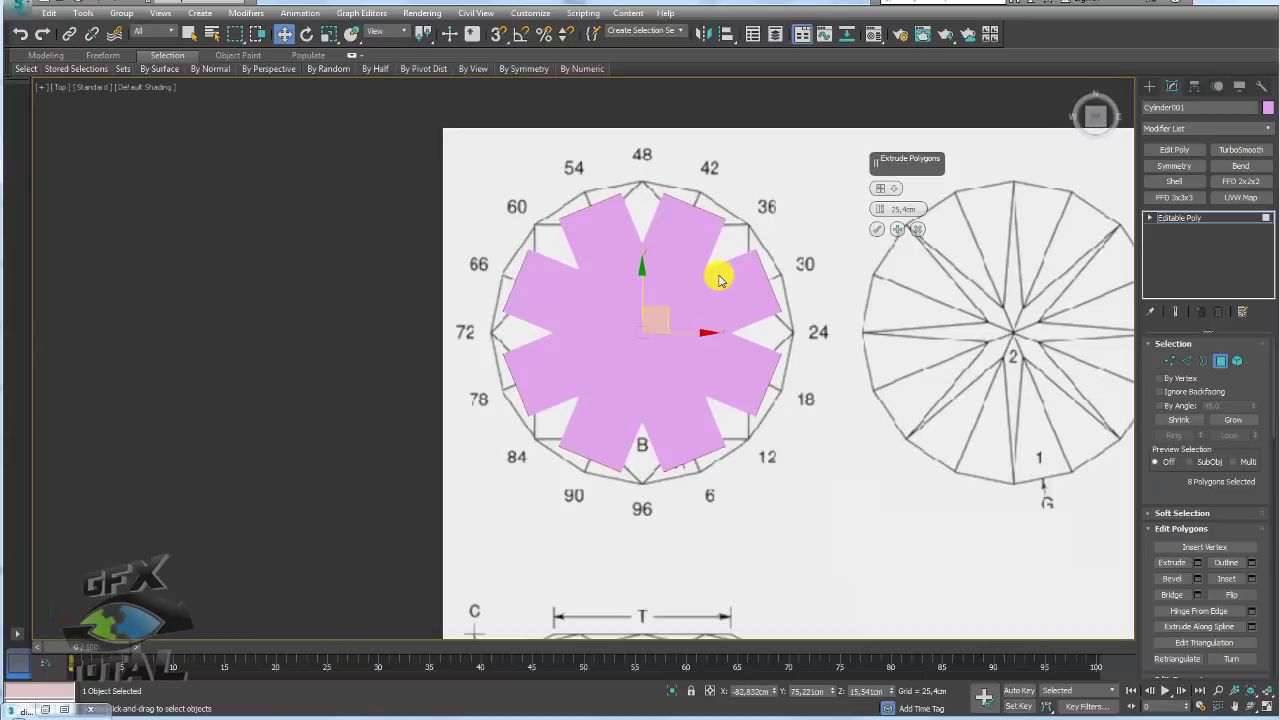
pyautogui.moveTo(880, 208); pyautogui.dragTo(695, 240)
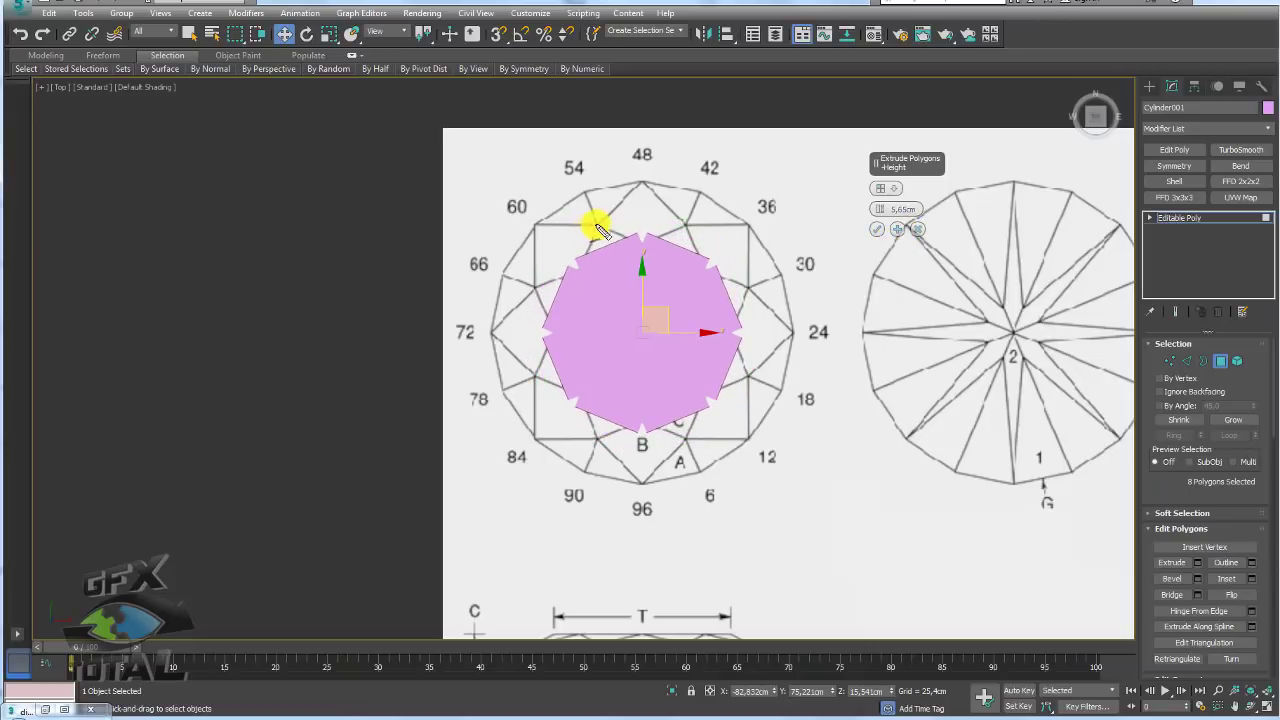
pyautogui.moveTo(916, 208)
pyautogui.mouseDown()
pyautogui.moveTo(883, 200)
pyautogui.moveTo(915, 187)
pyautogui.mouseUp()
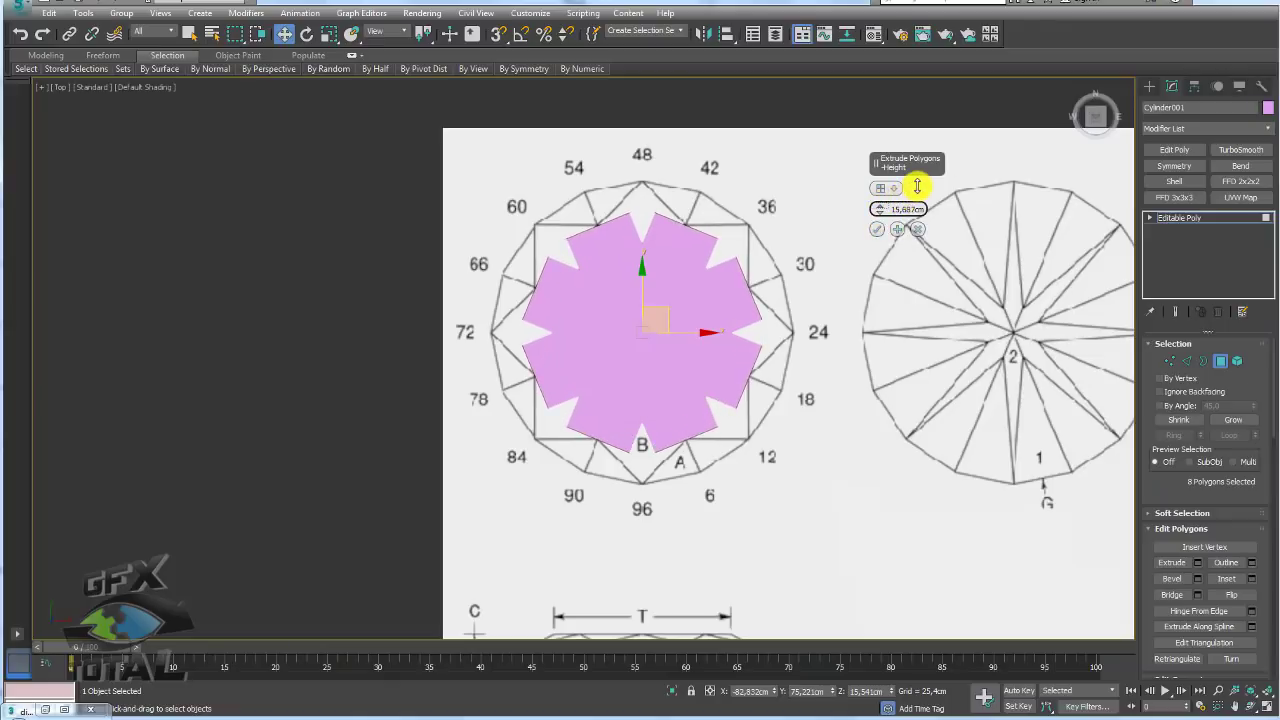
pyautogui.click(877, 230)
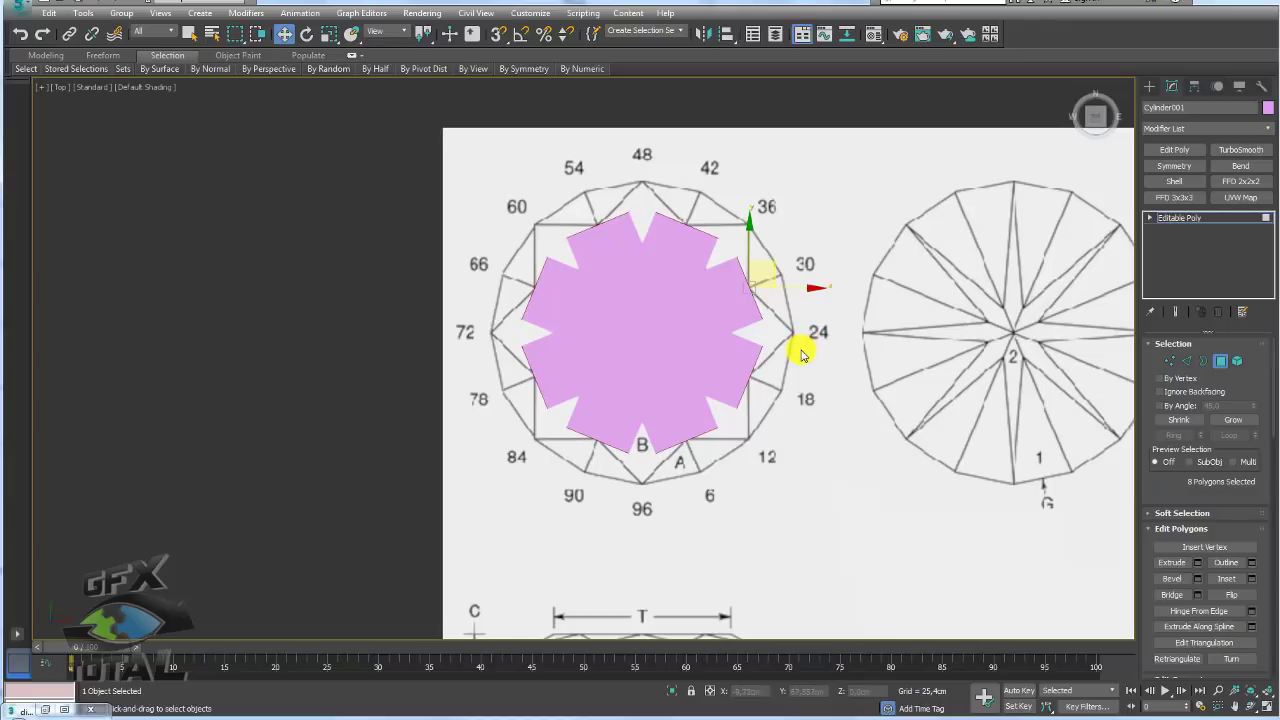
# Step: Collapse the eight extruded end polygons so that each one shrinks to a single point
pyautogui.press('p')
pyautogui.moveTo(733, 326)
pyautogui.keyDown('alt'); pyautogui.mouseDown(button='middle')
pyautogui.moveTo(723, 303)
pyautogui.moveTo(843, 352)
pyautogui.mouseUp(button='middle'); pyautogui.keyUp('alt')
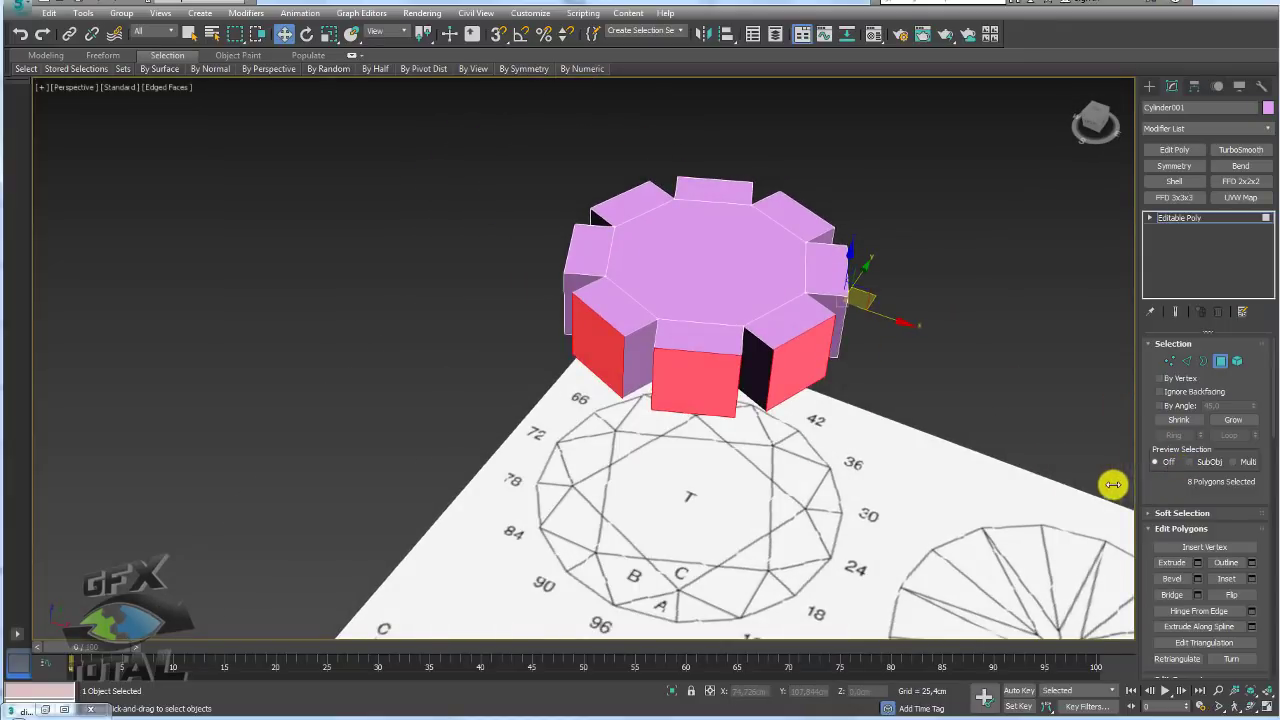
pyautogui.moveTo(1116, 484); pyautogui.dragTo(1012, 484)
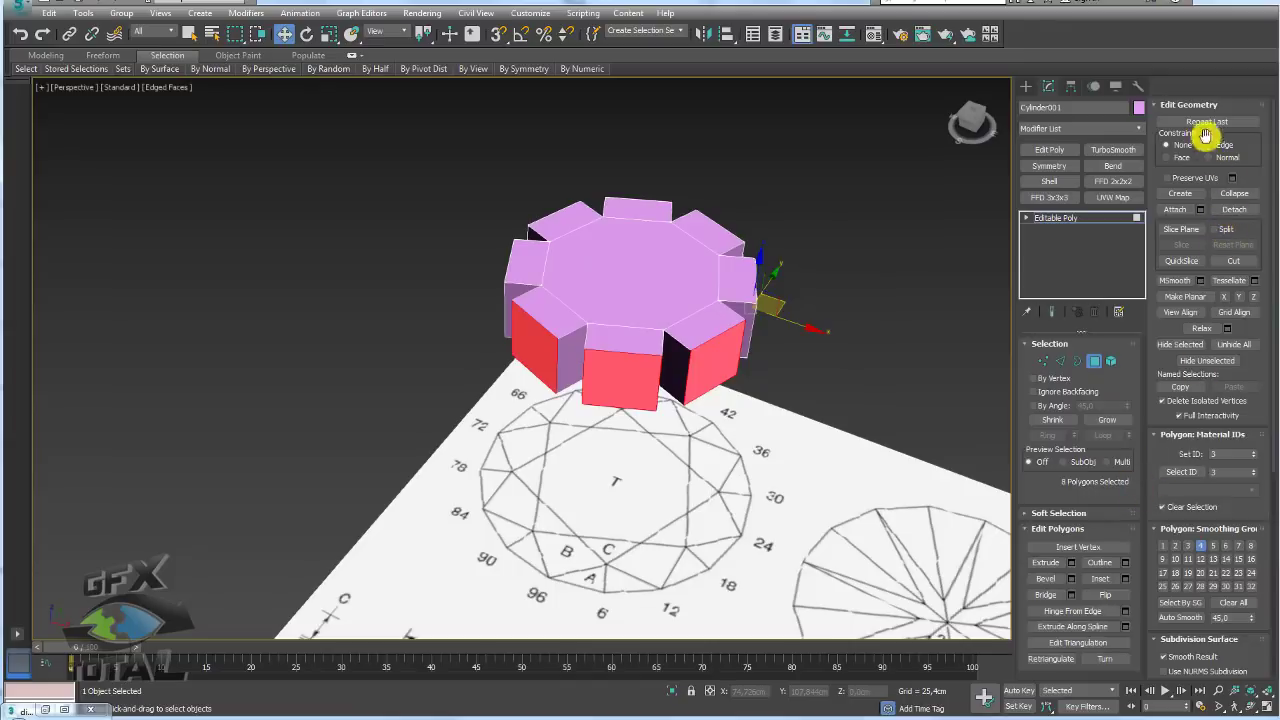
pyautogui.moveTo(1200, 116); pyautogui.dragTo(1209, 115)
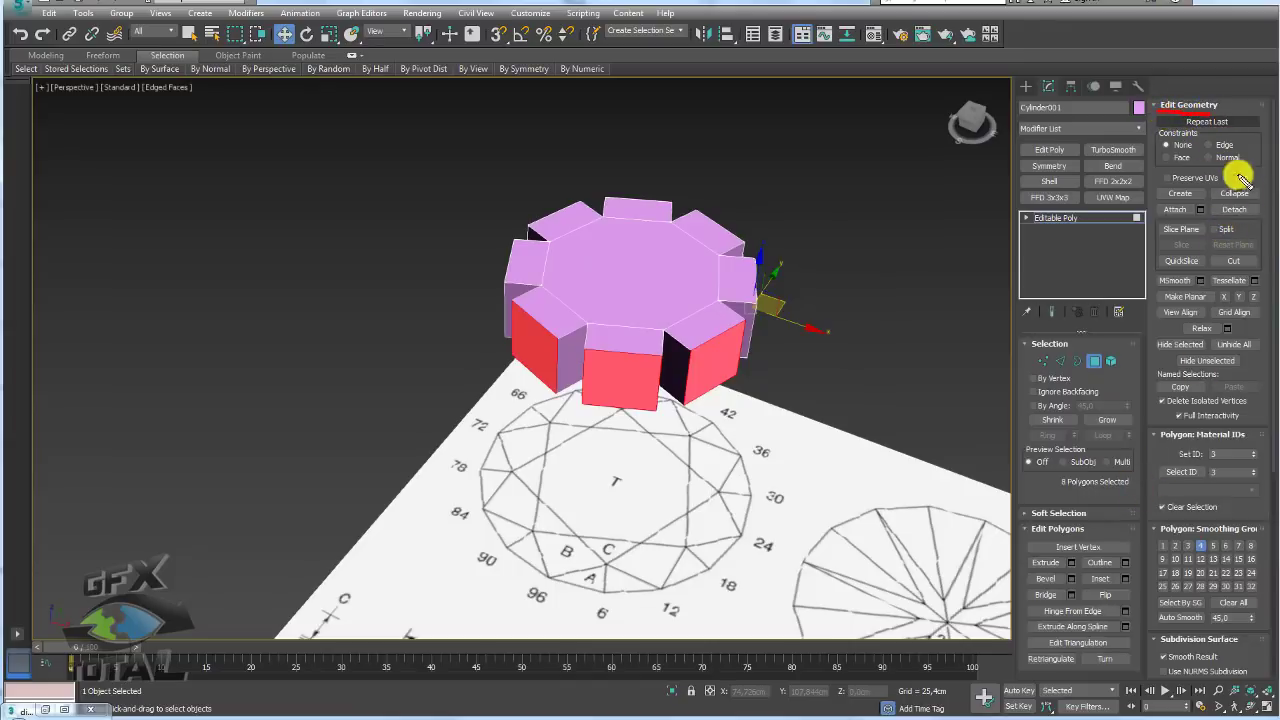
pyautogui.moveTo(1212, 197); pyautogui.dragTo(1262, 203)
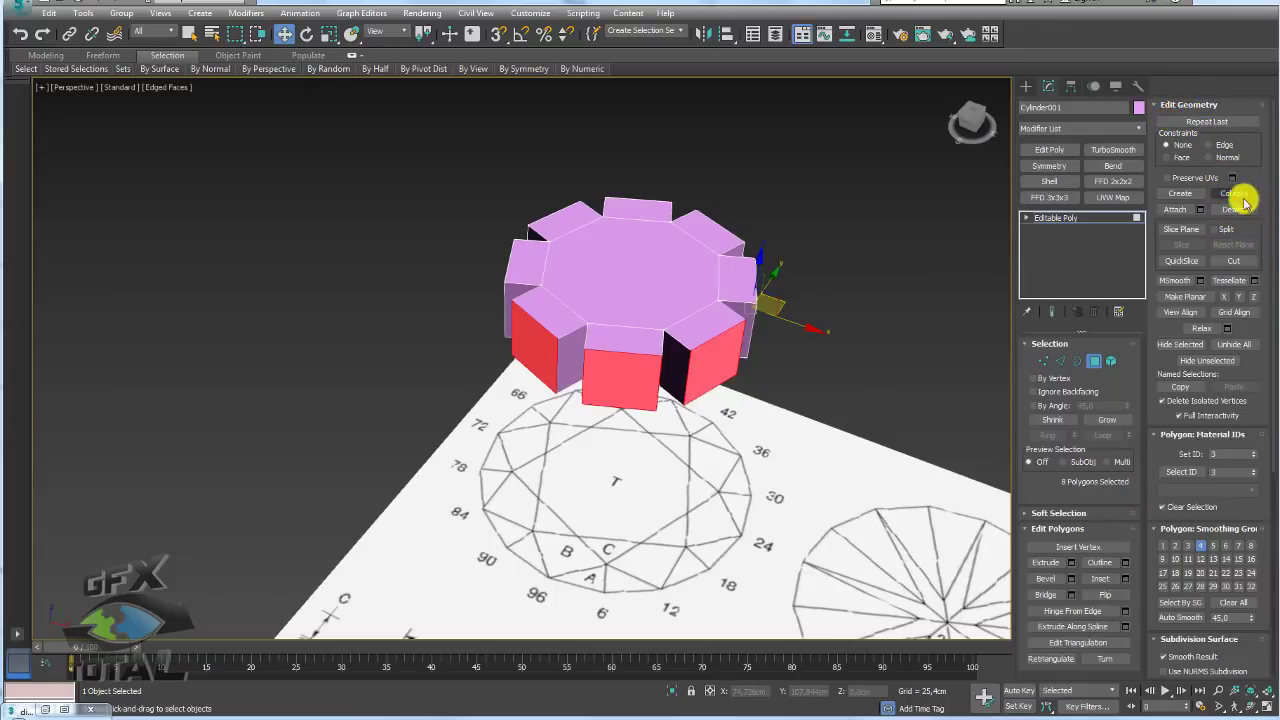
pyautogui.click(1238, 194)
pyautogui.moveTo(823, 271)
pyautogui.keyDown('alt'); pyautogui.mouseDown(button='middle')
pyautogui.moveTo(812, 428)
pyautogui.moveTo(820, 220)
pyautogui.moveTo(856, 216)
pyautogui.mouseUp(button='middle'); pyautogui.keyUp('alt')
pyautogui.keyDown('alt'); pyautogui.moveTo(686, 209); pyautogui.dragTo(716, 289, button='middle'); pyautogui.keyUp('alt')
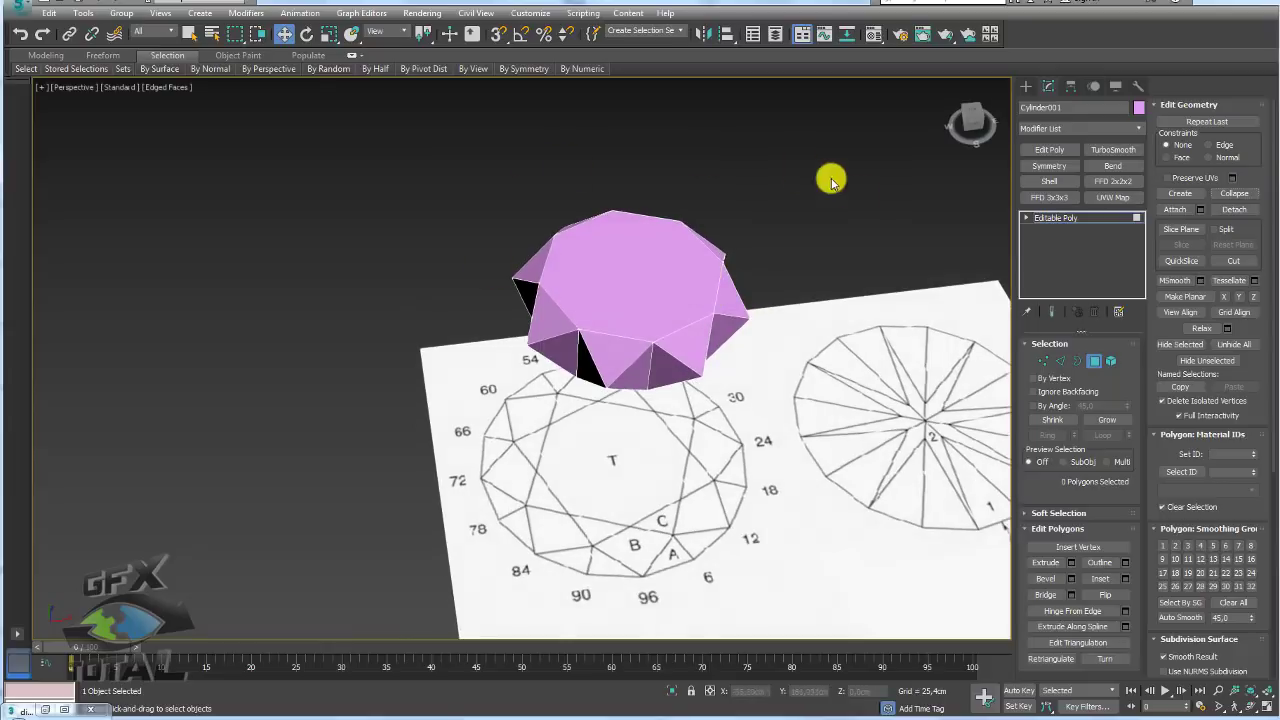
# Step: From a side view, select and delete the lower polygons, keeping the top octagon and its eight upper triangles
pyautogui.keyDown('alt'); pyautogui.moveTo(634, 363); pyautogui.dragTo(605, 303, button='middle'); pyautogui.keyUp('alt')
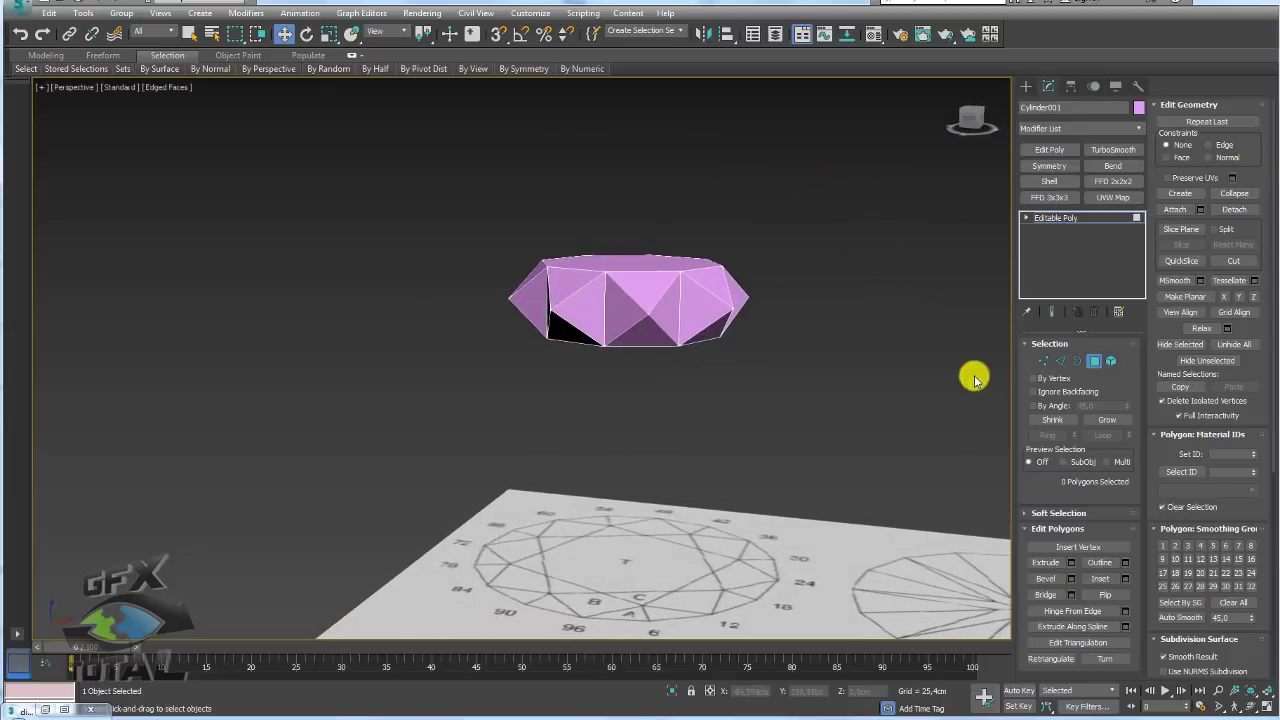
pyautogui.scroll(3, 815, 398)
pyautogui.moveTo(882, 381); pyautogui.dragTo(186, 270)
pyautogui.press('Delete')
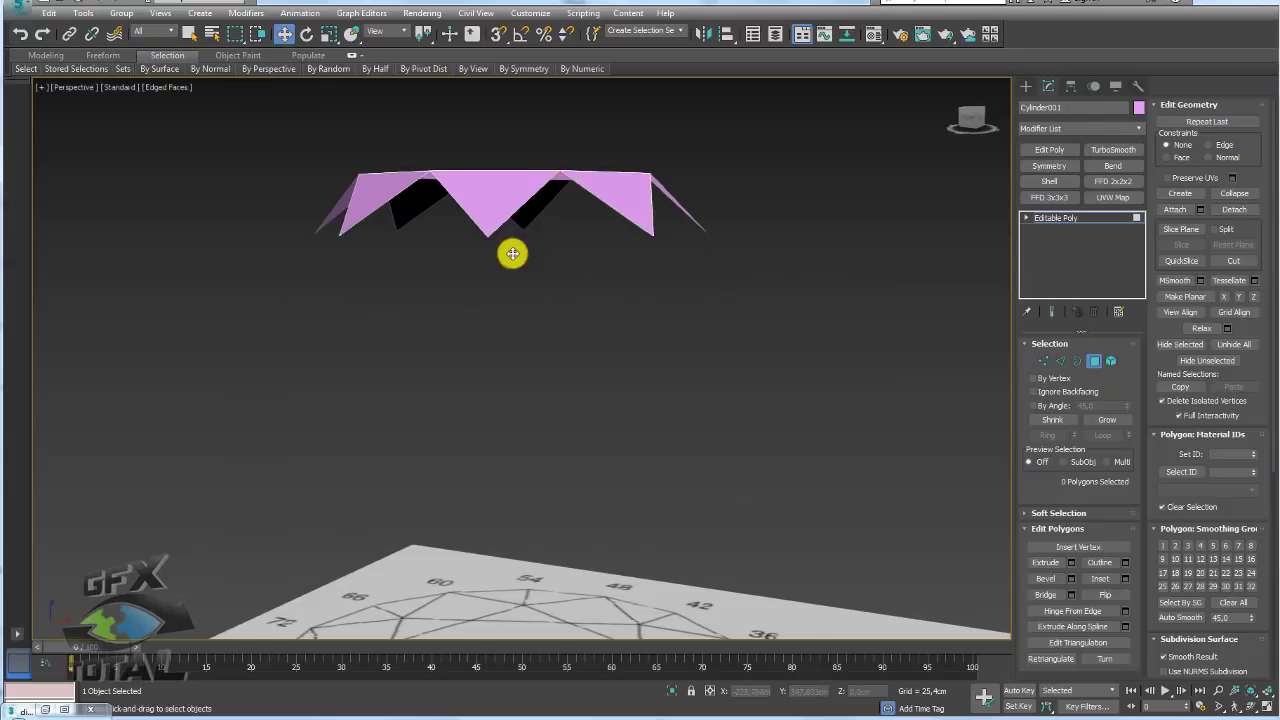
# Step: Select the remaining mesh as one element and make it planar along Z
pyautogui.moveTo(551, 187)
pyautogui.keyDown('alt'); pyautogui.mouseDown(button='middle')
pyautogui.moveTo(546, 397)
pyautogui.moveTo(557, 229)
pyautogui.mouseUp(button='middle'); pyautogui.keyUp('alt')
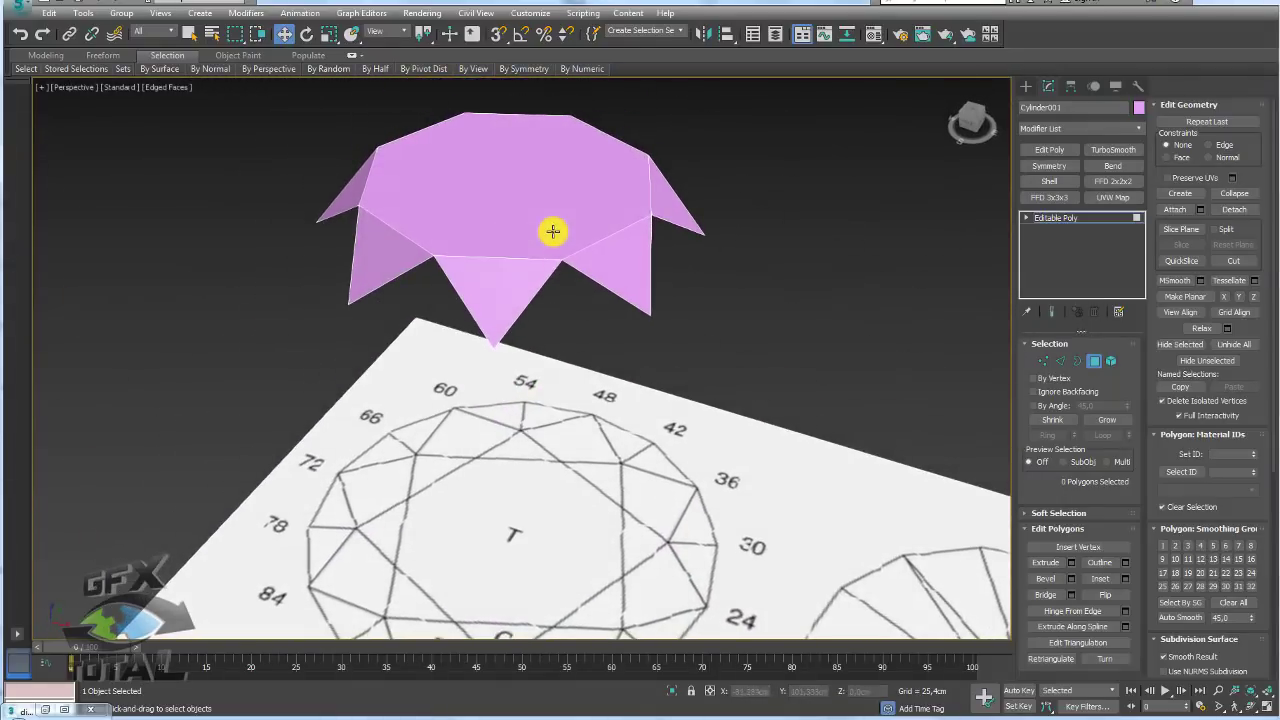
pyautogui.click(1110, 362)
pyautogui.click(406, 193)
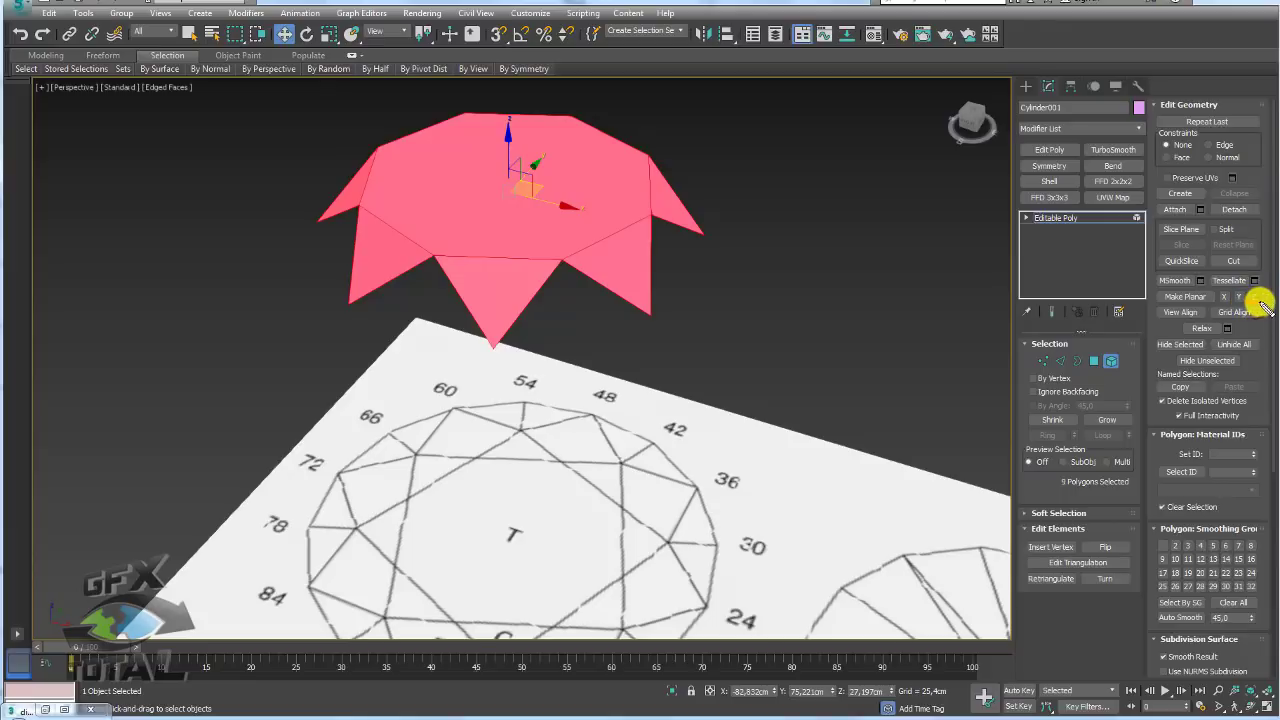
pyautogui.click(1254, 297)
pyautogui.keyDown('alt'); pyautogui.moveTo(706, 294); pyautogui.dragTo(663, 220, button='middle'); pyautogui.keyUp('alt')
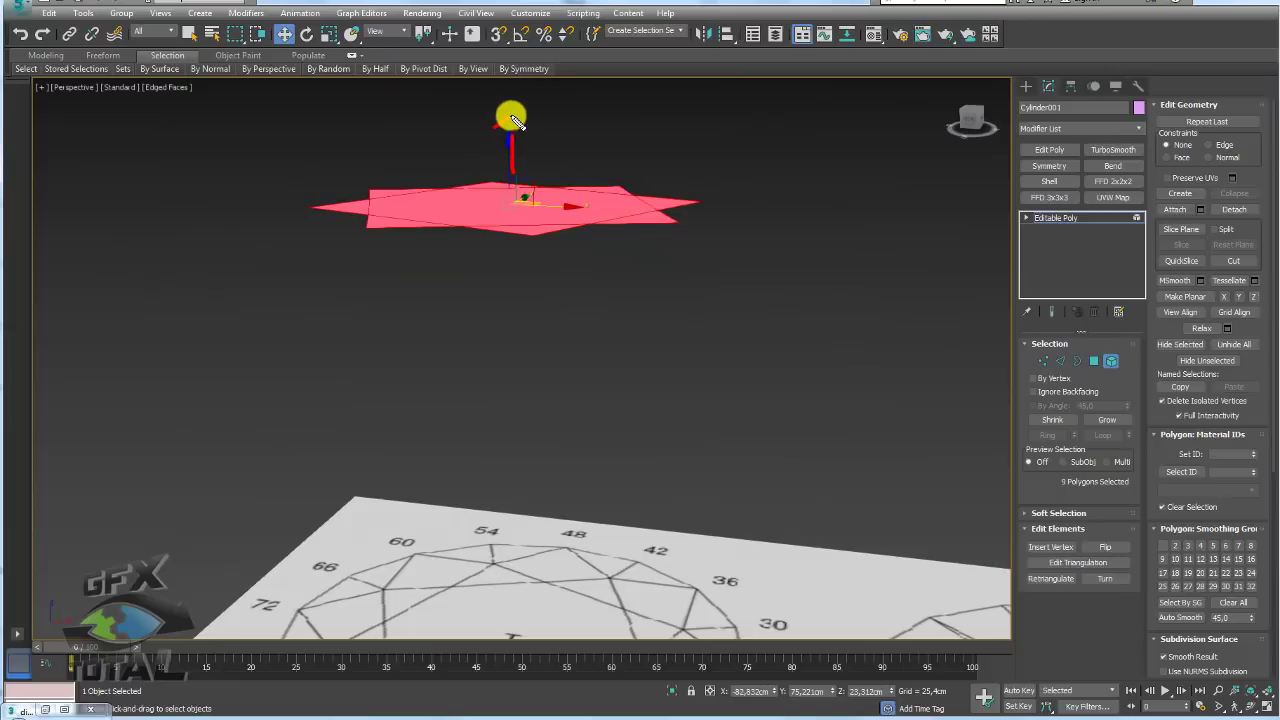
pyautogui.keyDown('alt'); pyautogui.moveTo(603, 189); pyautogui.dragTo(1037, 251, button='middle'); pyautogui.keyUp('alt')
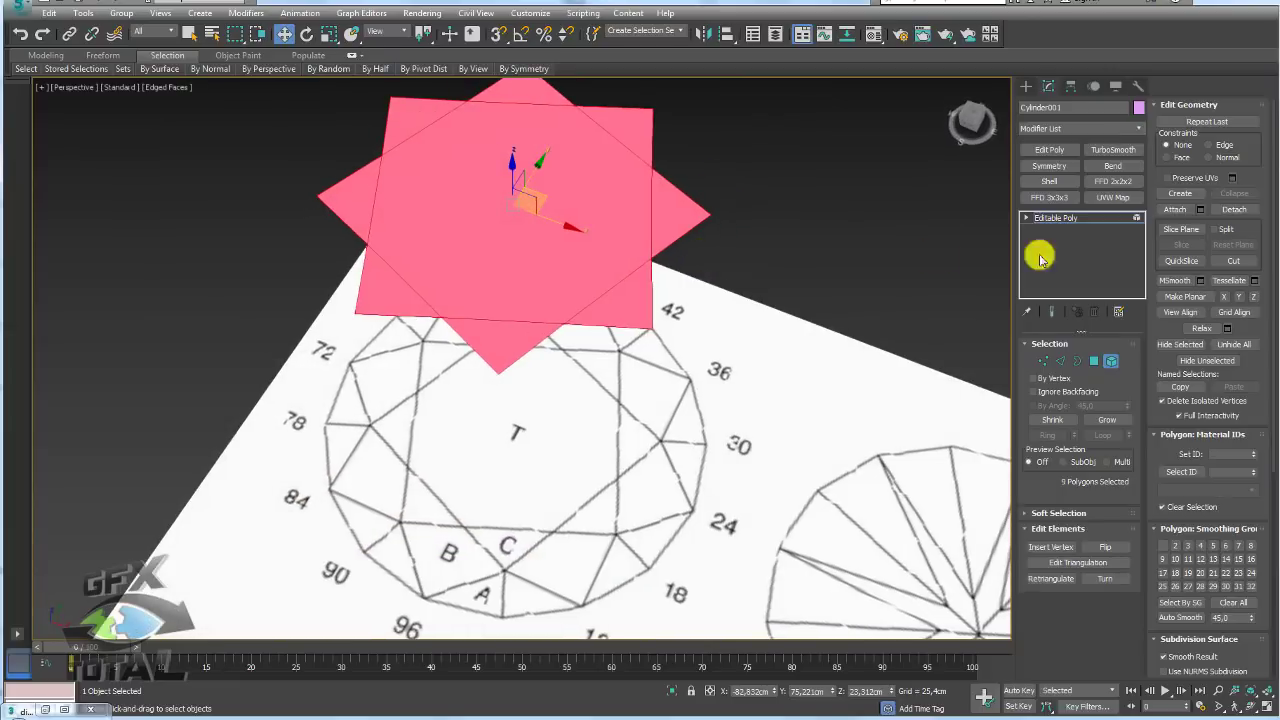
# Step: Extend the star's open border outward by scaling a copy of it, creating an outer ring of faces
pyautogui.click(1076, 361)
pyautogui.press('e')
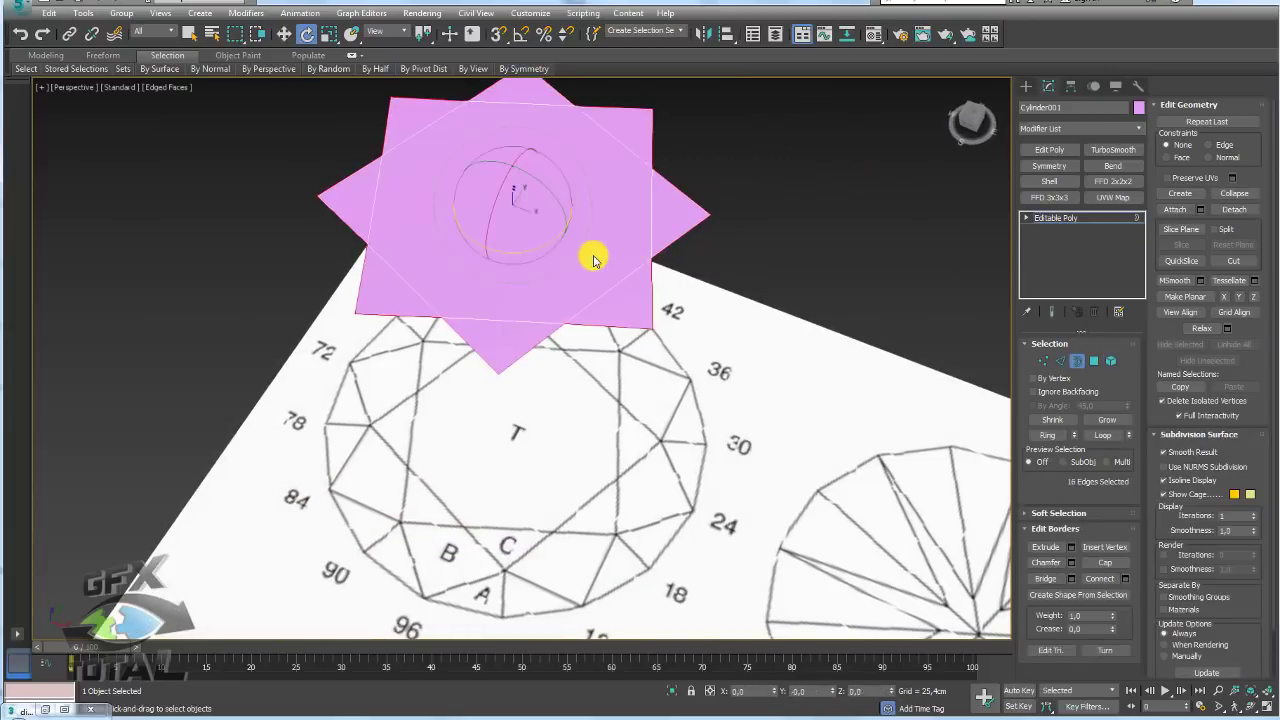
pyautogui.press('r')
pyautogui.scroll(2, 563, 284)
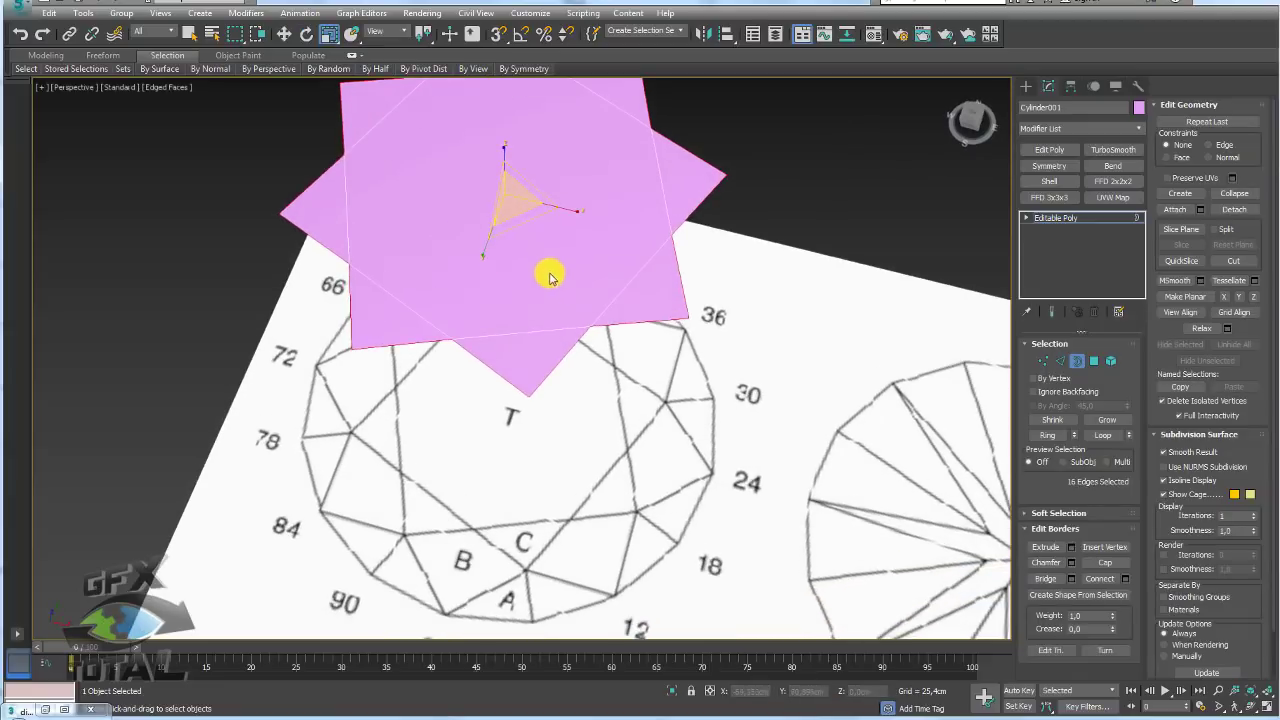
pyautogui.moveTo(523, 223); pyautogui.dragTo(536, 270)
pyautogui.keyDown('alt'); pyautogui.moveTo(581, 312); pyautogui.dragTo(597, 292, button='middle'); pyautogui.keyUp('alt')
pyautogui.scroll(-4, 597, 293)
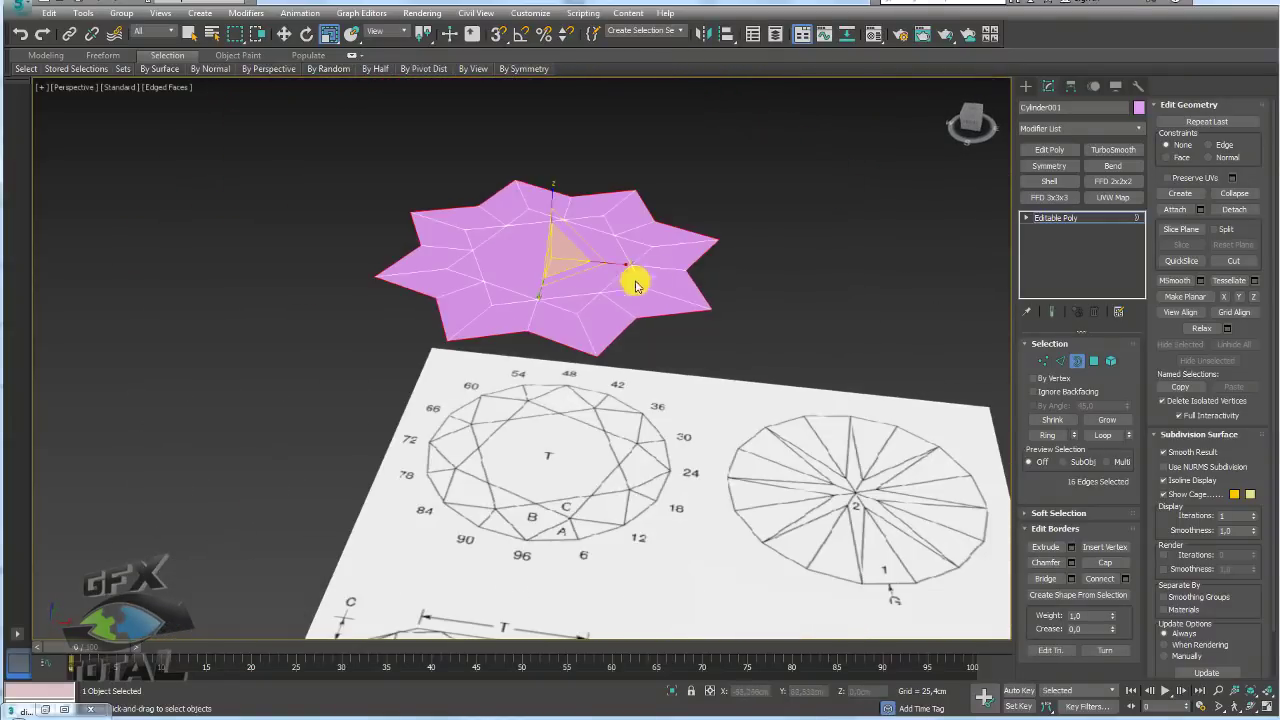
pyautogui.keyDown('alt'); pyautogui.moveTo(672, 266); pyautogui.dragTo(671, 289, button='middle'); pyautogui.keyUp('alt')
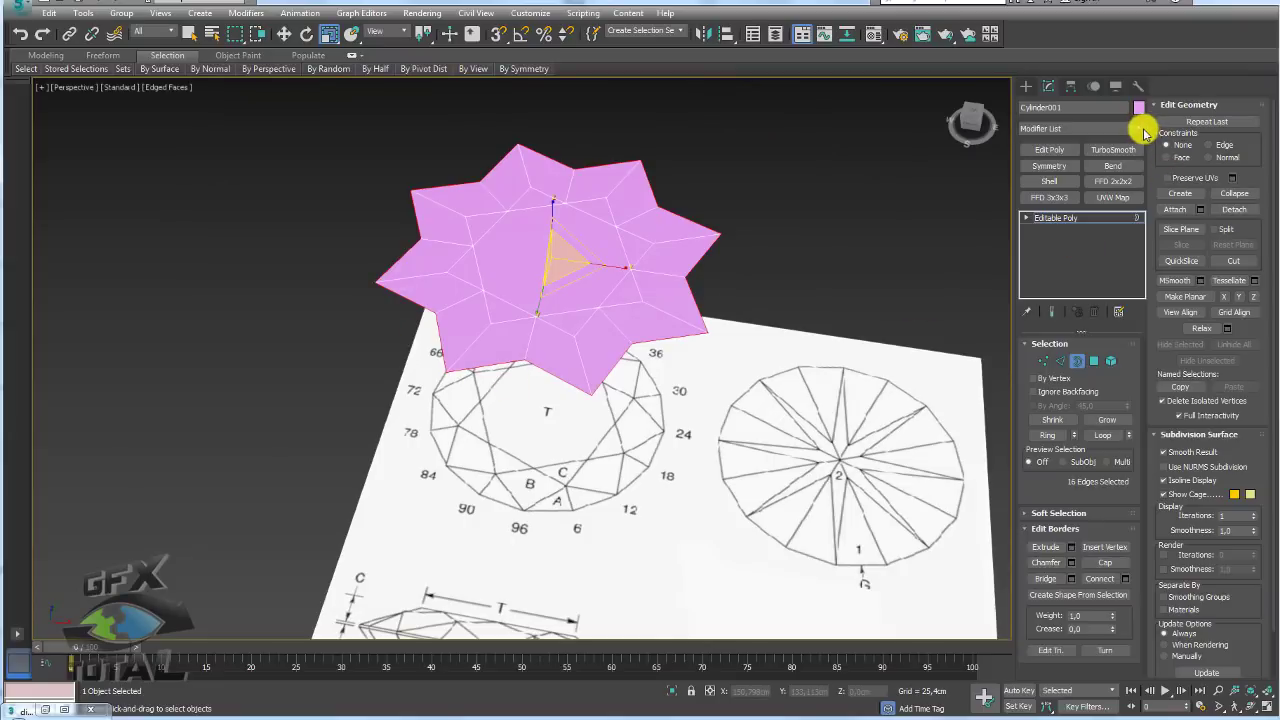
# Step: Apply a Spherify modifier to round the star's outline, and convert the result to an Editable Poly
pyautogui.click(1137, 131)
pyautogui.moveTo(1139, 160); pyautogui.dragTo(1139, 551)
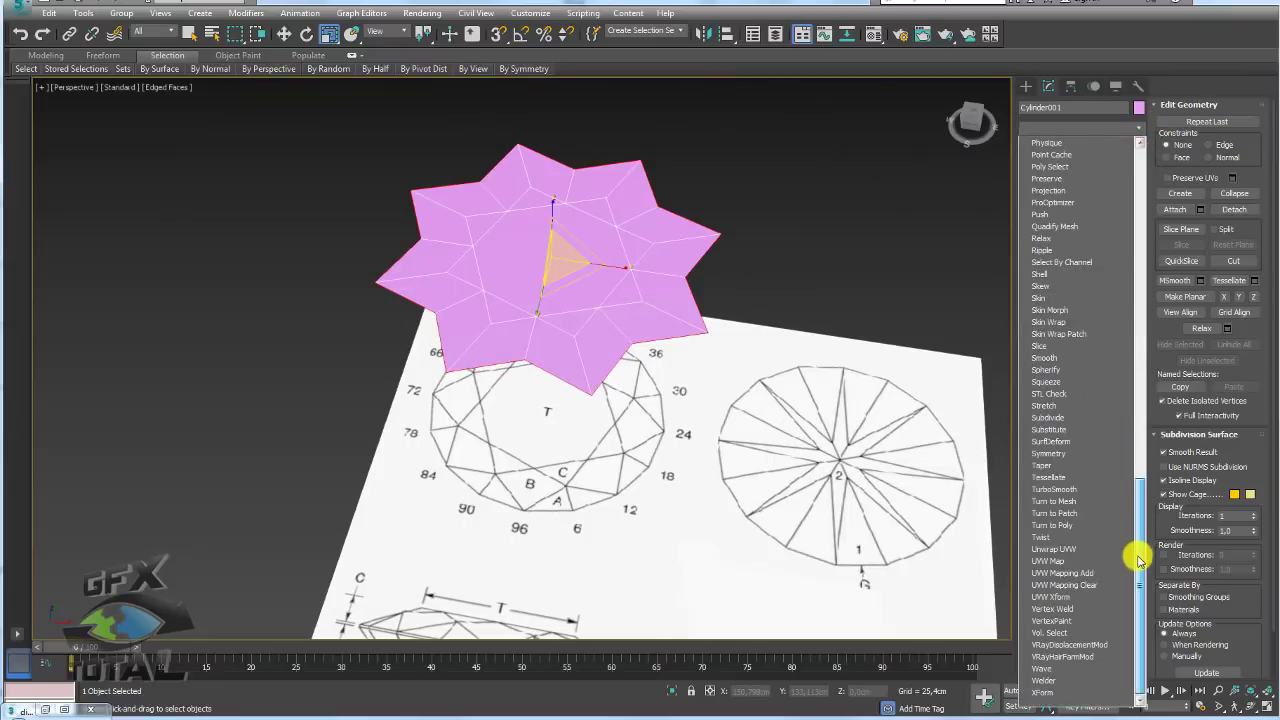
pyautogui.click(1062, 370)
pyautogui.keyDown('alt'); pyautogui.moveTo(657, 209); pyautogui.dragTo(557, 134, button='middle'); pyautogui.keyUp('alt')
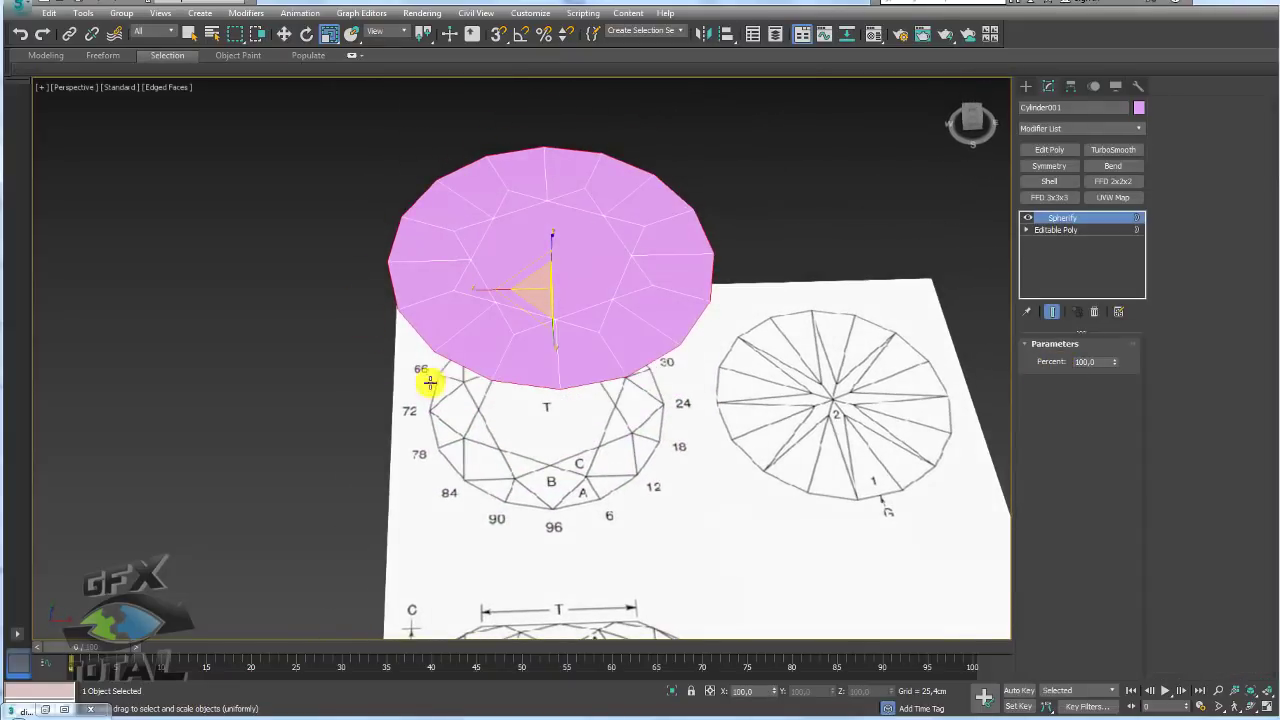
pyautogui.rightClick(614, 262)
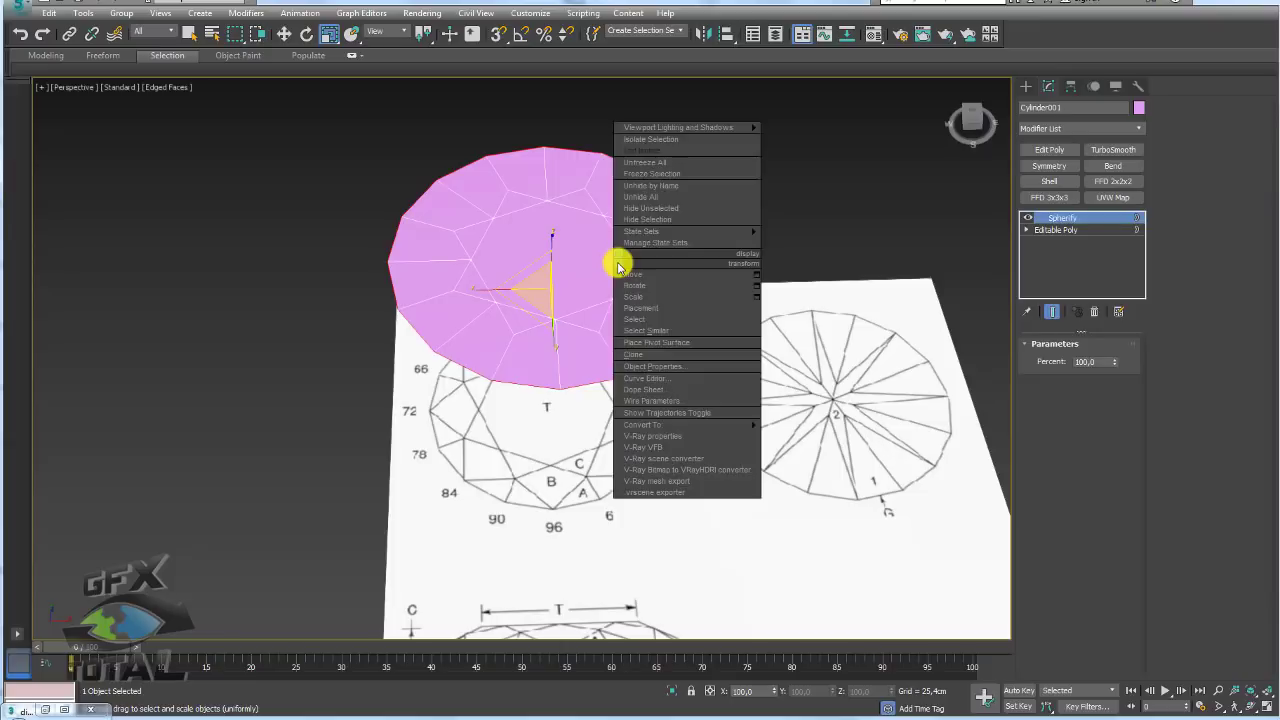
pyautogui.moveTo(676, 426)
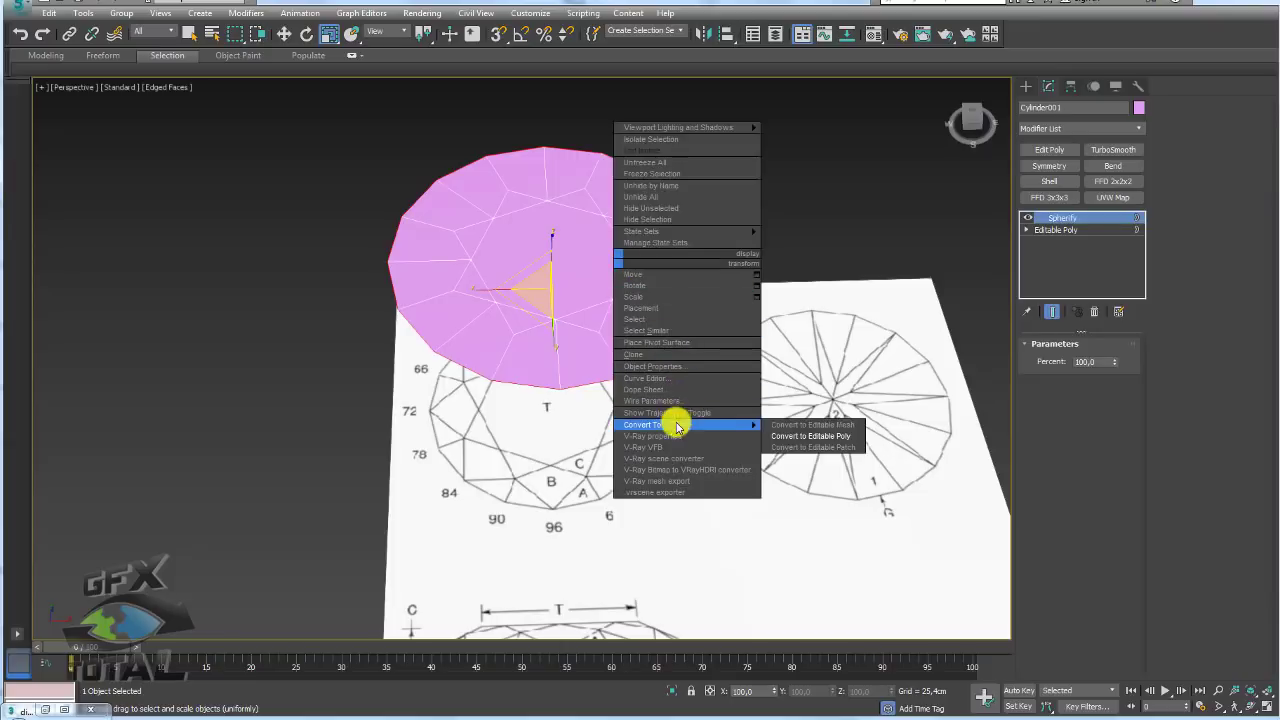
pyautogui.click(810, 436)
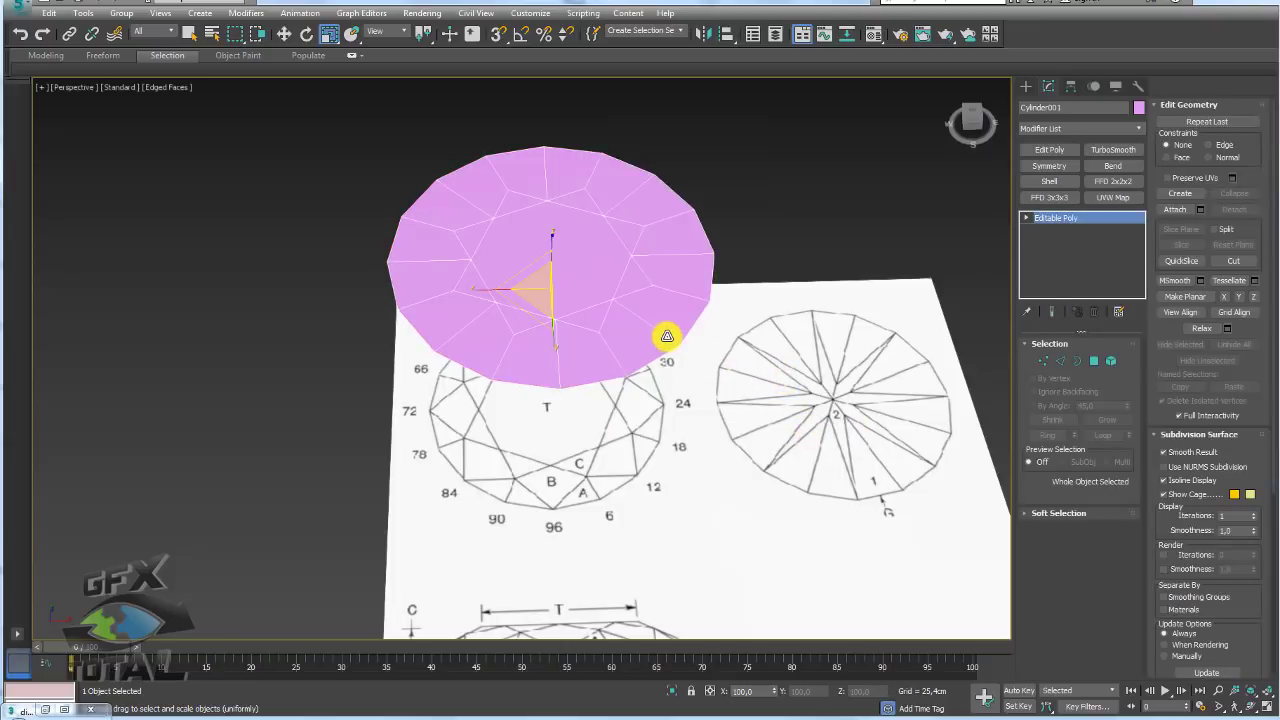
# Step: From the top view, make the mesh see-through in its object properties and display its edges over the reference diagram
pyautogui.press('t')
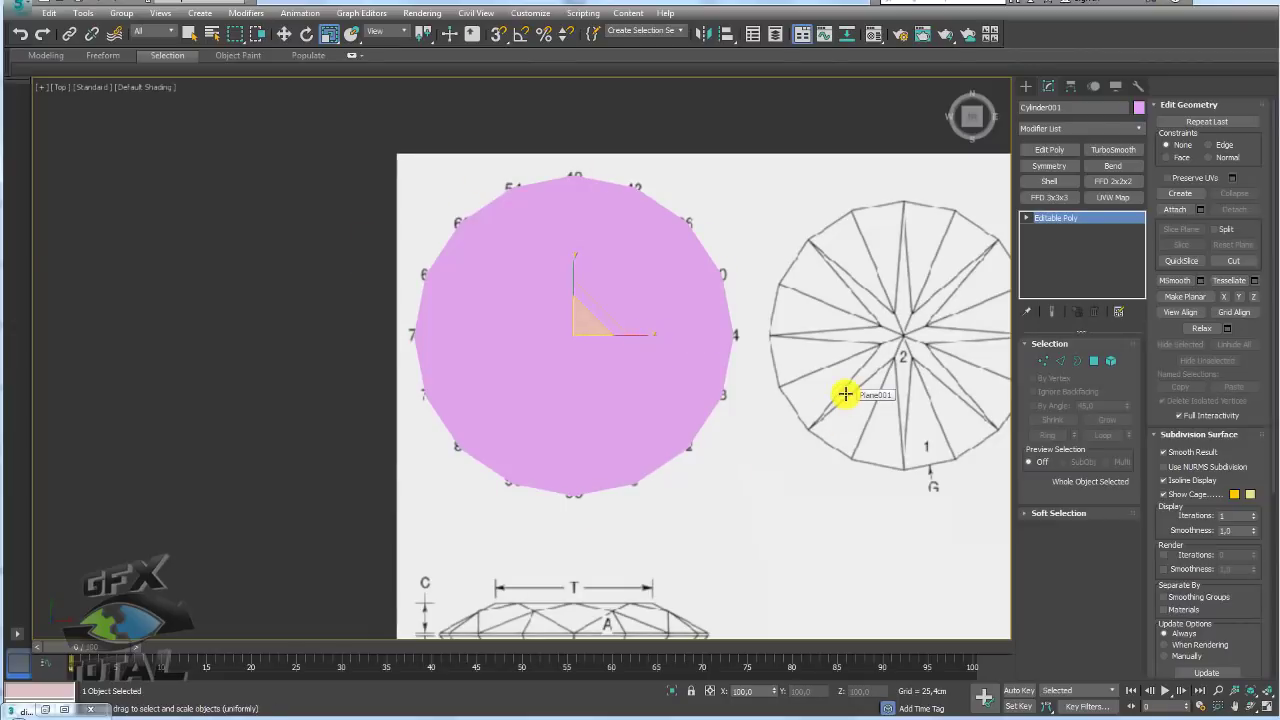
pyautogui.rightClick(607, 287)
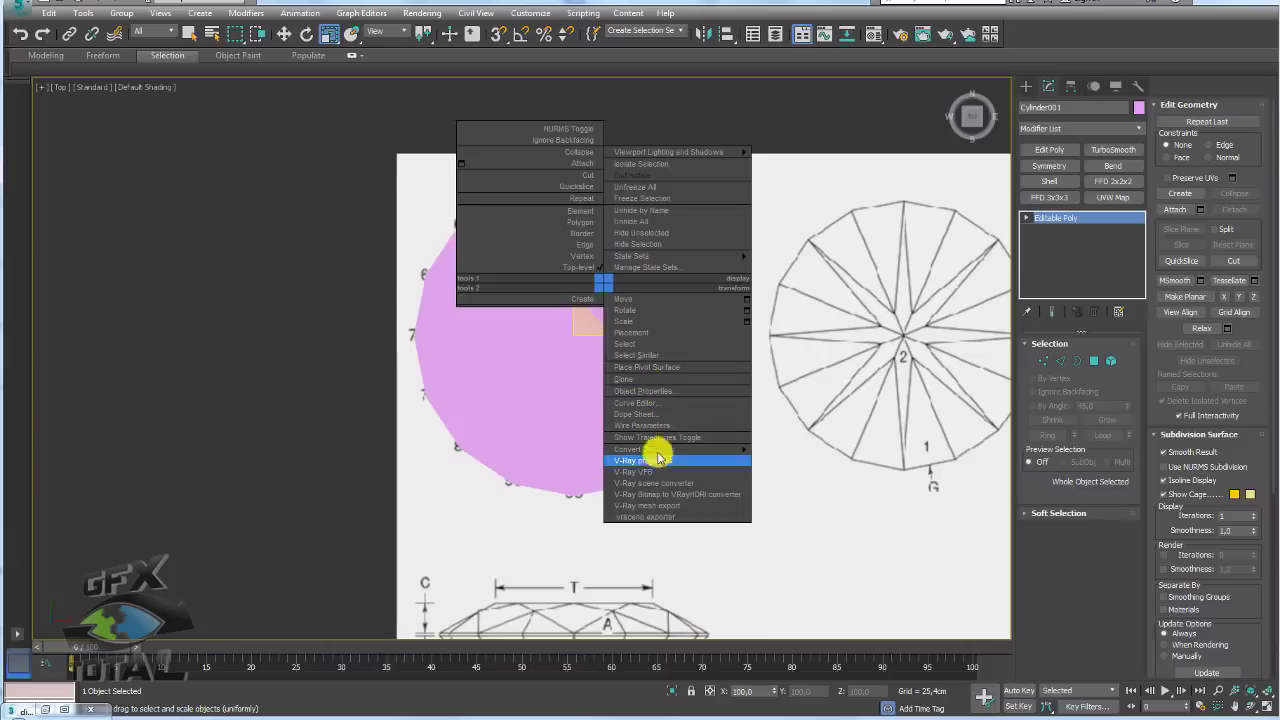
pyautogui.click(655, 391)
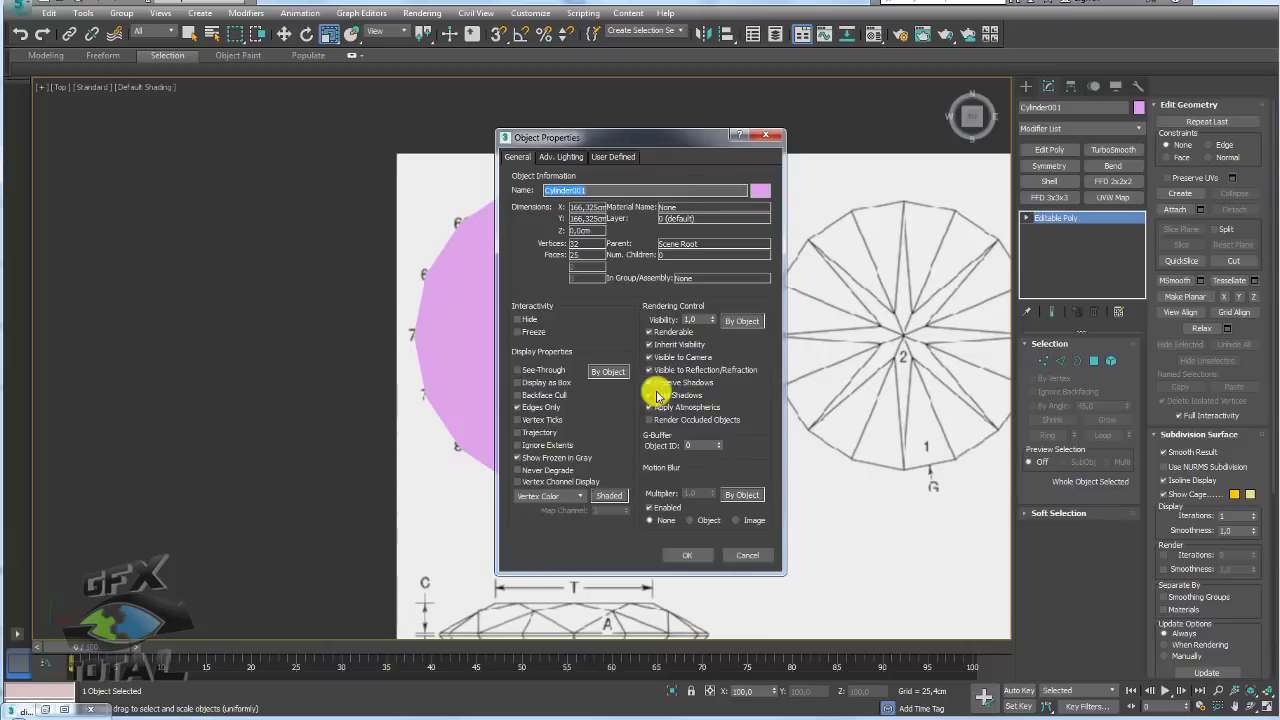
pyautogui.click(519, 370)
pyautogui.click(685, 556)
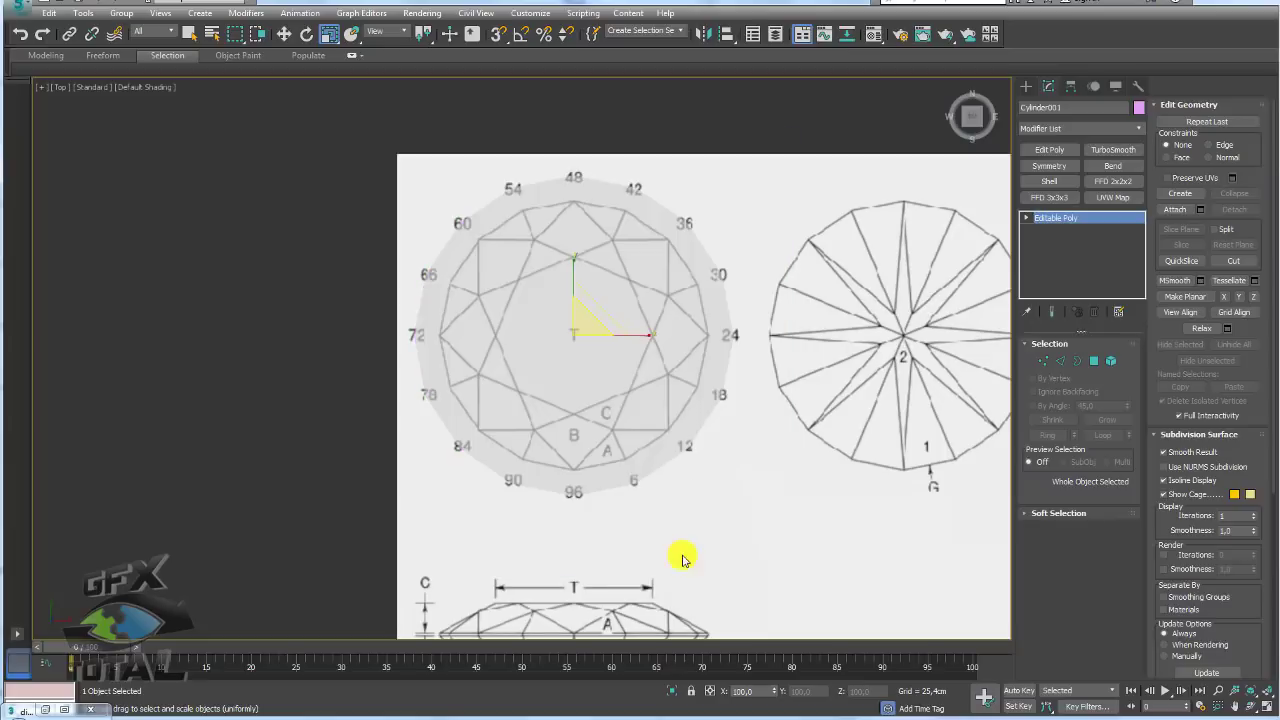
pyautogui.moveTo(621, 388); pyautogui.dragTo(670, 388, button='middle')
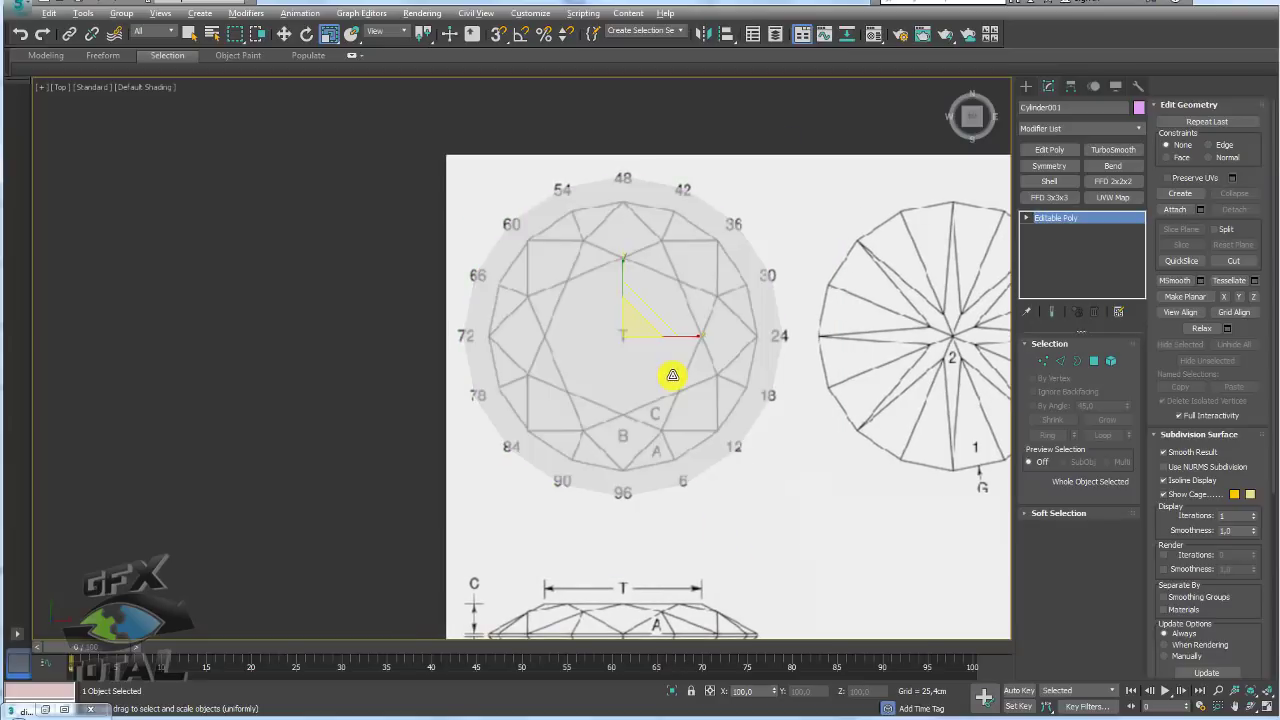
pyautogui.hotkey('alt', 'x')
pyautogui.press('F4')
pyautogui.hotkey('alt', 'x')
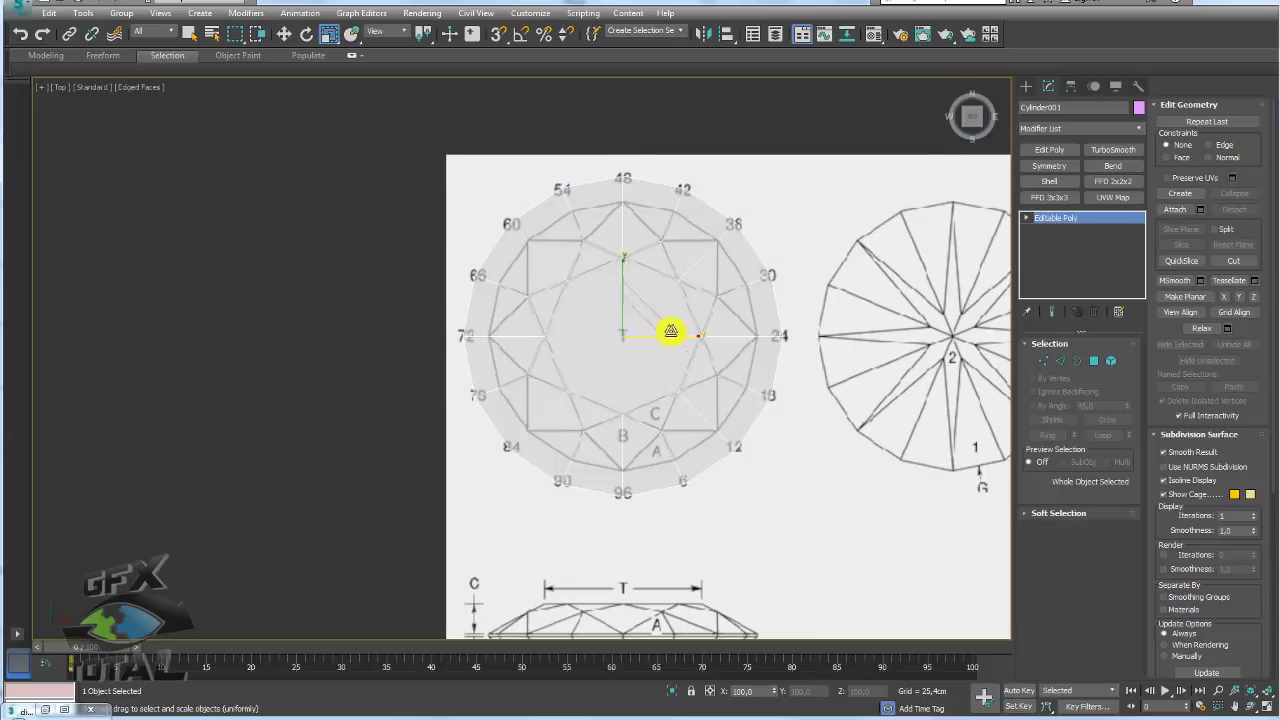
# Step: Scale the mesh's open outer border inward to match the sixteen-sided outline of the crown drawing
pyautogui.scroll(2, 700, 340)
pyautogui.click(1077, 360)
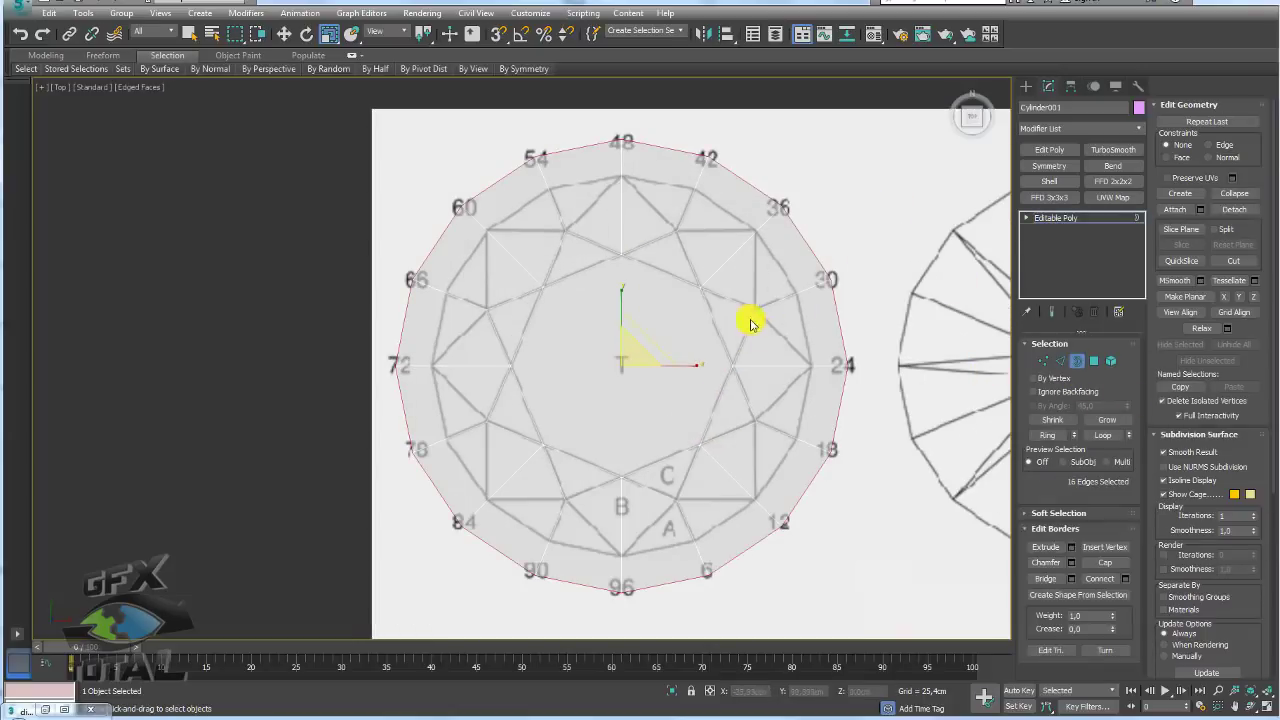
pyautogui.moveTo(650, 340); pyautogui.dragTo(642, 348)
pyautogui.scroll(4, 505, 290)
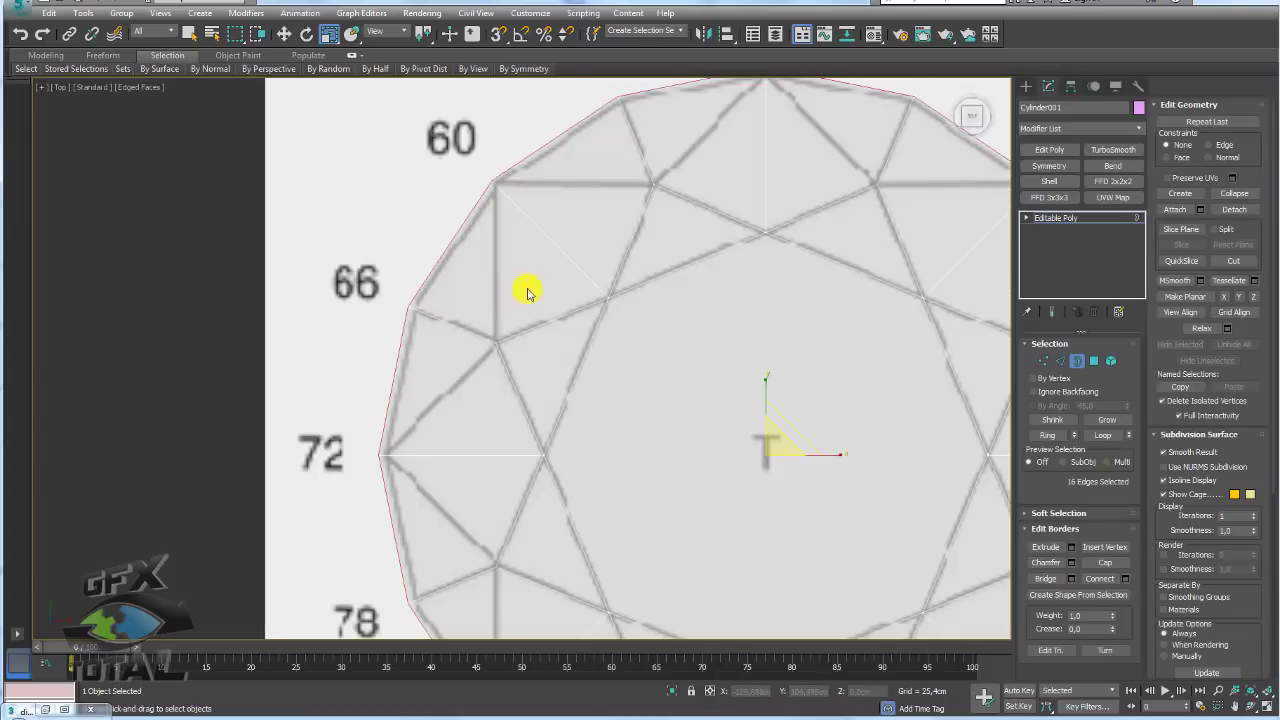
pyautogui.scroll(-2, 537, 270)
pyautogui.scroll(2, 530, 285)
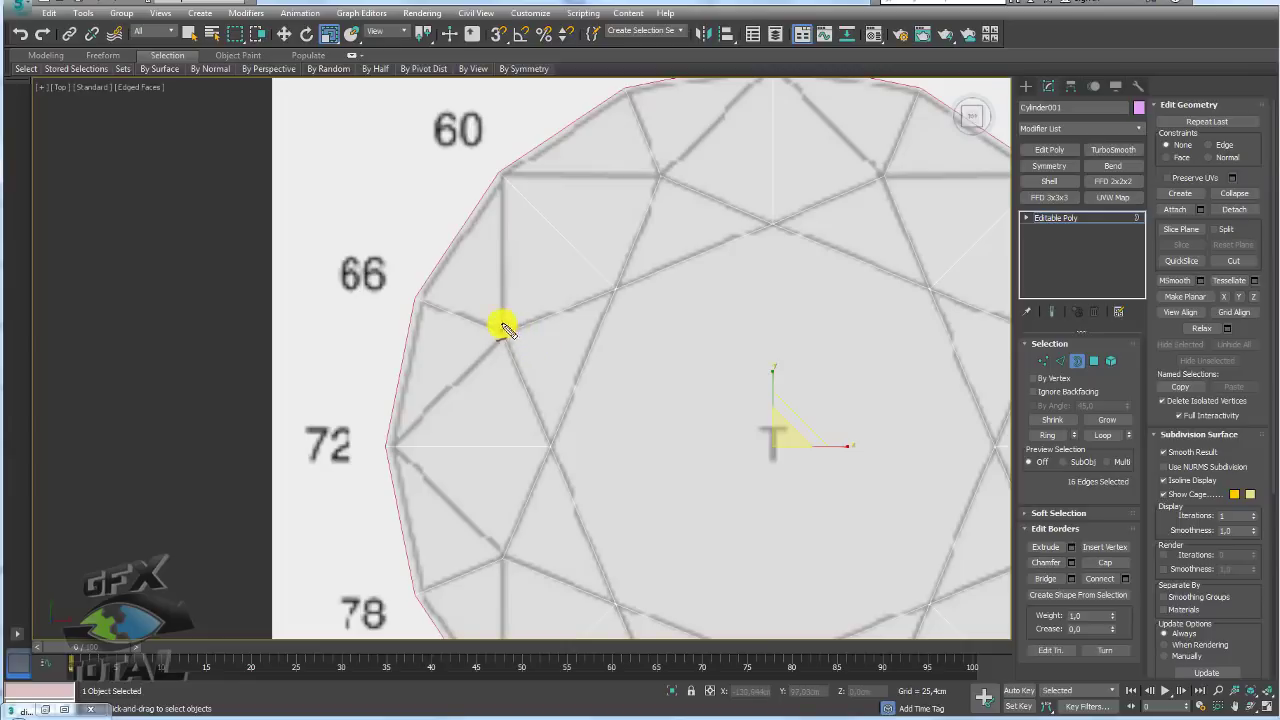
pyautogui.click(502, 181)
pyautogui.rightClick(565, 330)
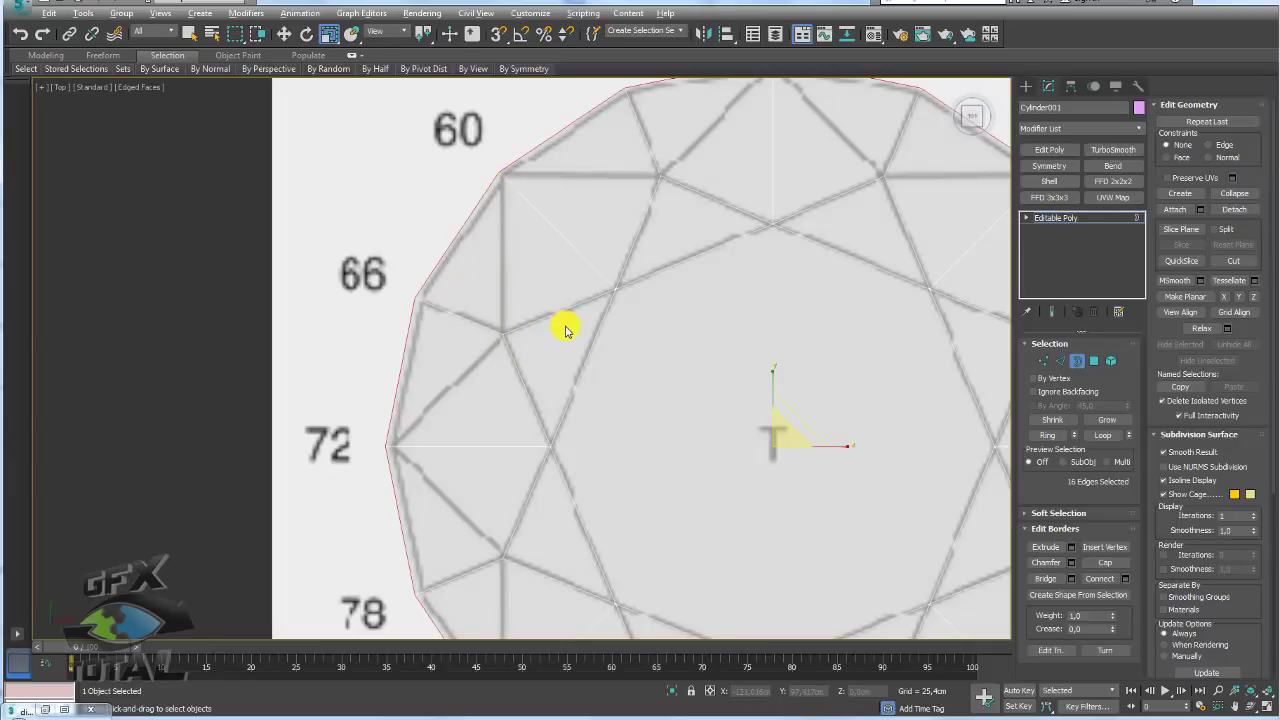
# Step: Turn off the see-through display and change the object's colour to dark blue
pyautogui.hotkey('alt', 'x')
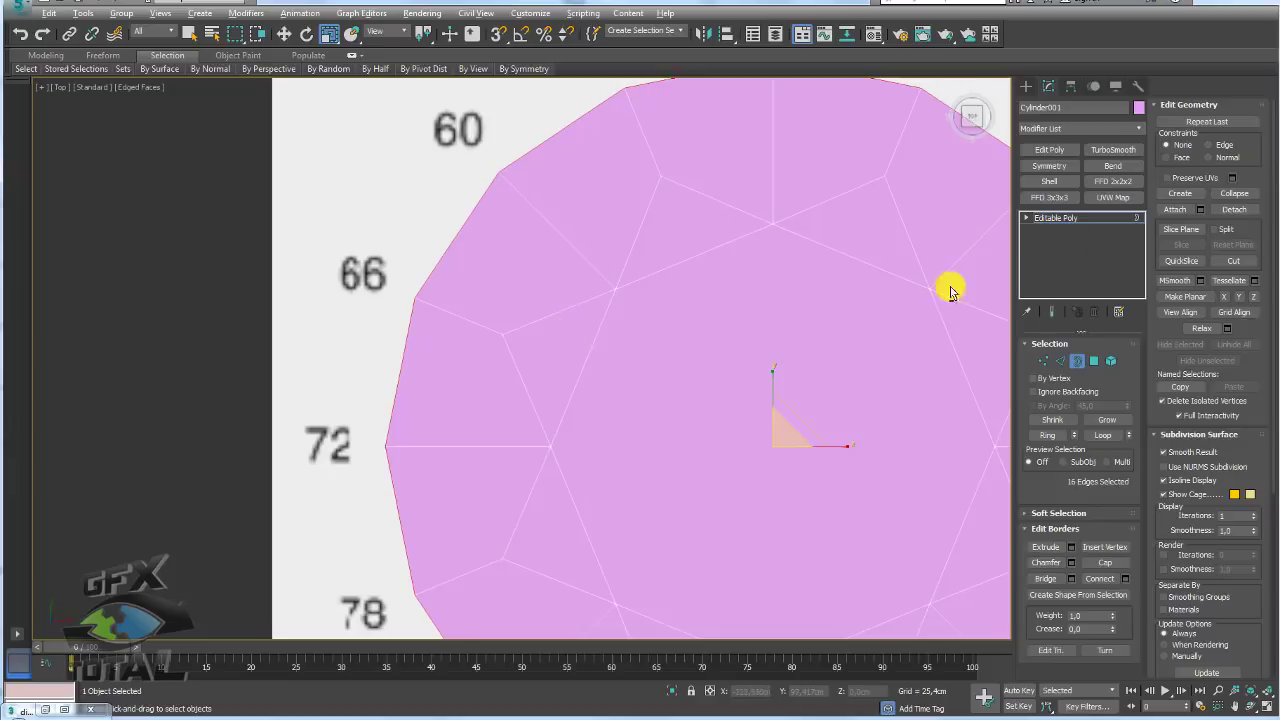
pyautogui.click(1138, 107)
pyautogui.click(827, 277)
pyautogui.click(840, 362)
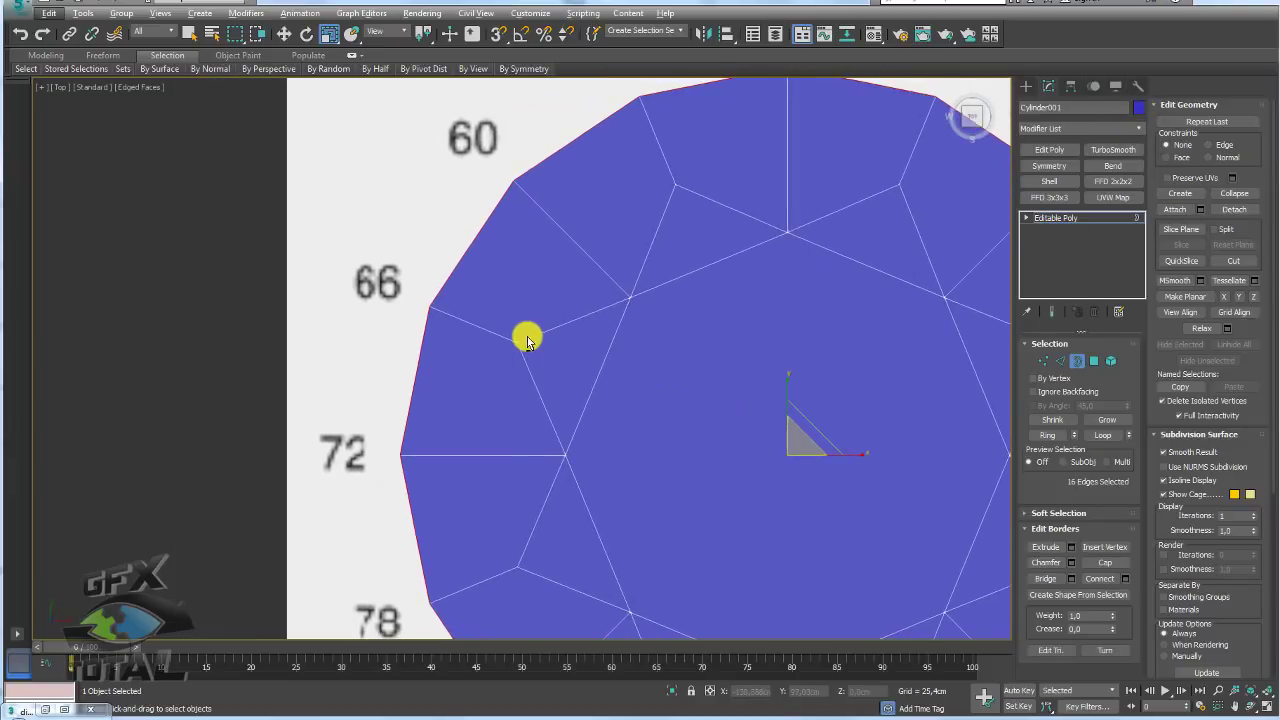
# Step: Connect the outer vertex at mark 60 to the two neighbouring star-tip vertices with new edges
pyautogui.moveTo(518, 343)
pyautogui.mouseDown()
pyautogui.moveTo(514, 243)
pyautogui.moveTo(514, 340)
pyautogui.moveTo(408, 451)
pyautogui.moveTo(511, 565)
pyautogui.mouseUp()
pyautogui.moveTo(595, 185); pyautogui.dragTo(677, 180)
pyautogui.click(1043, 361)
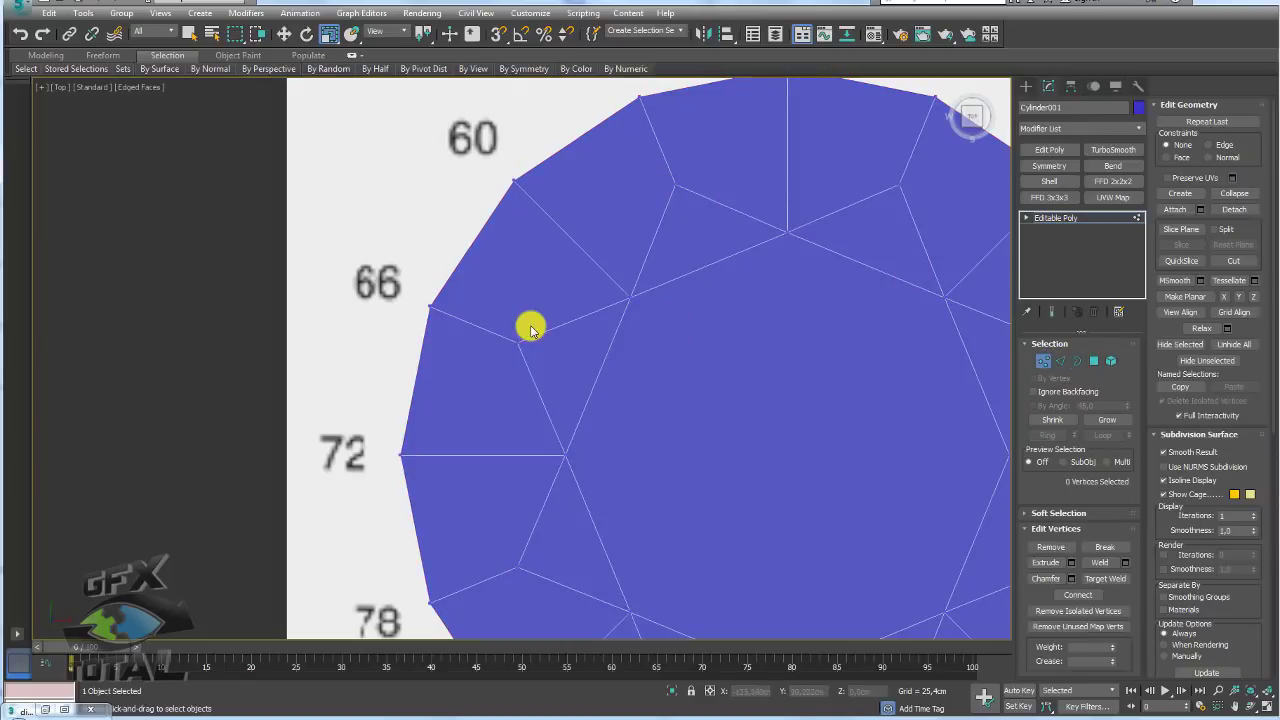
pyautogui.click(517, 343)
pyautogui.keyDown('ctrl'); pyautogui.click(514, 181); pyautogui.keyUp('ctrl')
pyautogui.keyDown('ctrl'); pyautogui.click(676, 186); pyautogui.keyUp('ctrl')
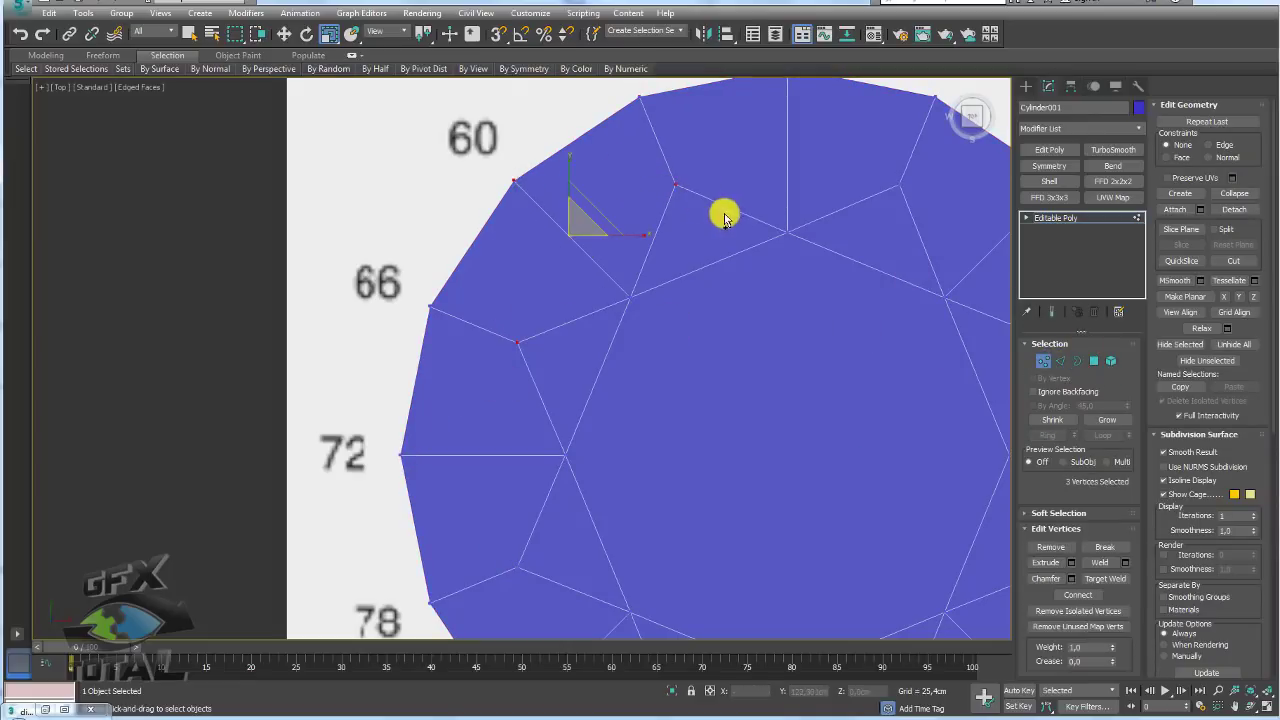
pyautogui.click(1096, 597)
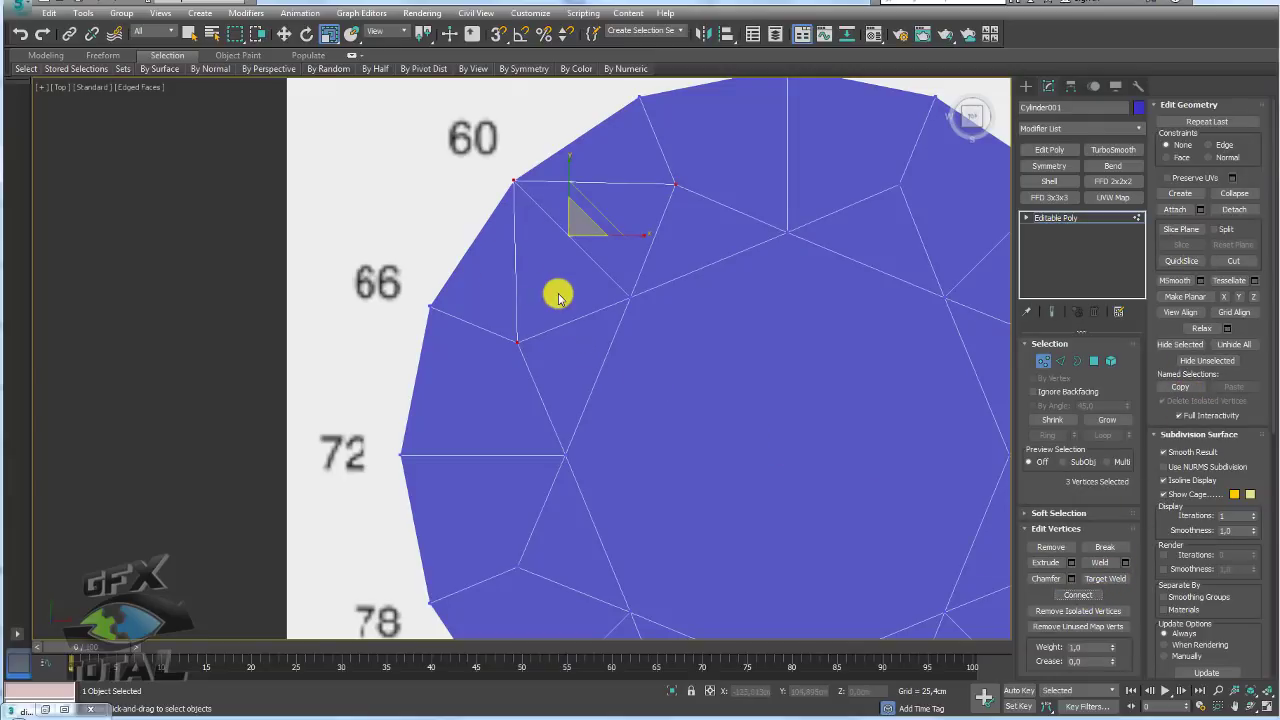
pyautogui.hotkey('alt', 'x')
pyautogui.hotkey('alt', 'x')
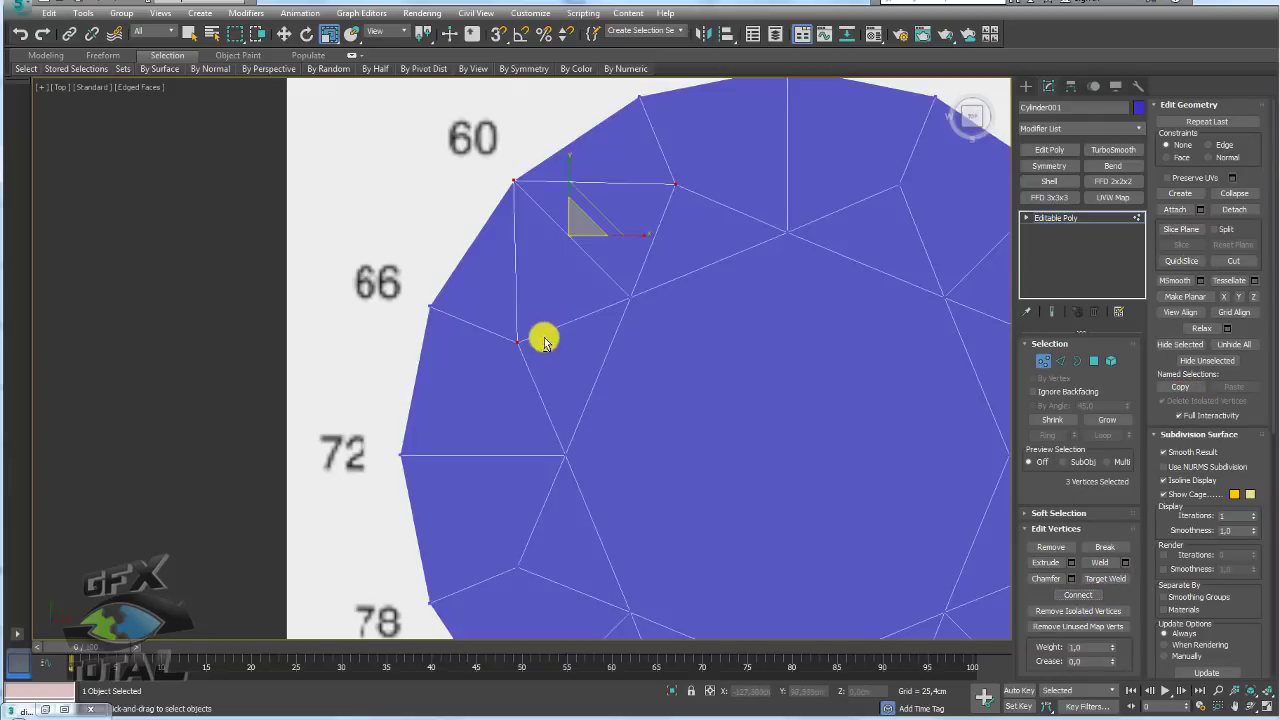
# Step: Connect the outer vertices at marks 72, 84, 96, 12, 24, 36 and 48 to their neighbouring star-tip vertices
pyautogui.scroll(-4, 555, 300)
pyautogui.click(547, 278)
pyautogui.keyDown('ctrl'); pyautogui.click(489, 334); pyautogui.keyUp('ctrl')
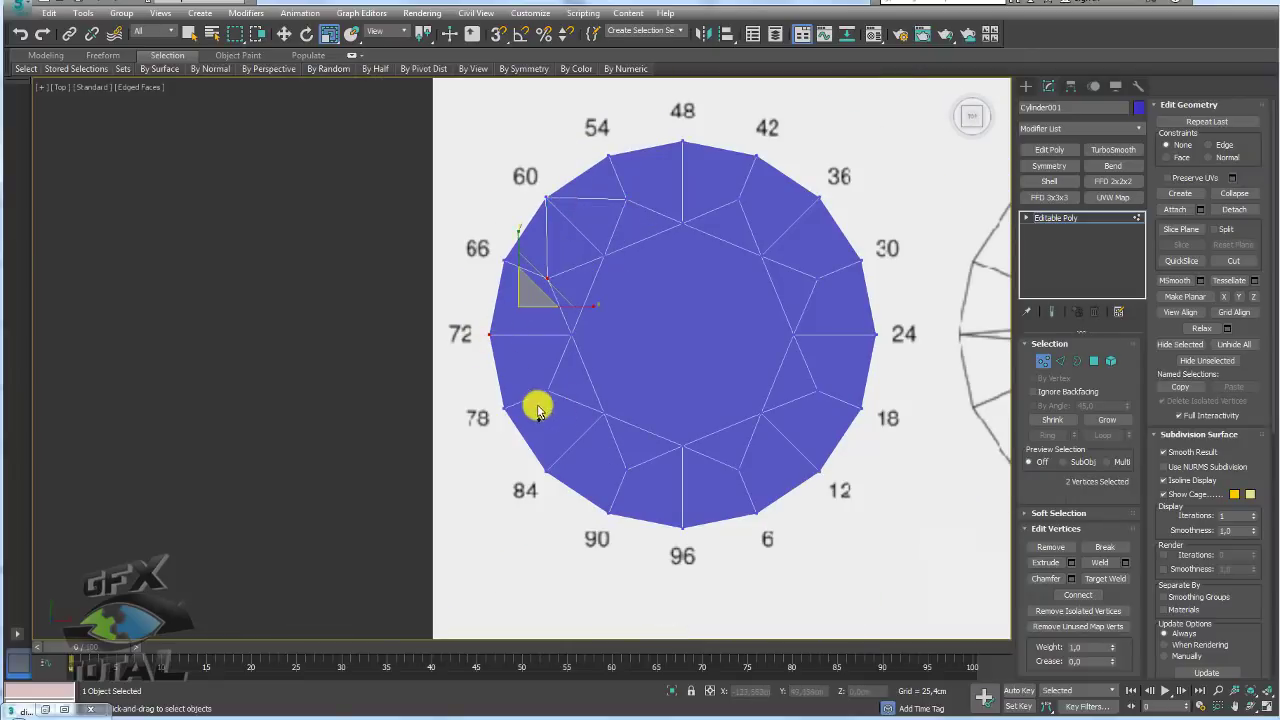
pyautogui.keyDown('ctrl'); pyautogui.click(549, 392); pyautogui.keyUp('ctrl')
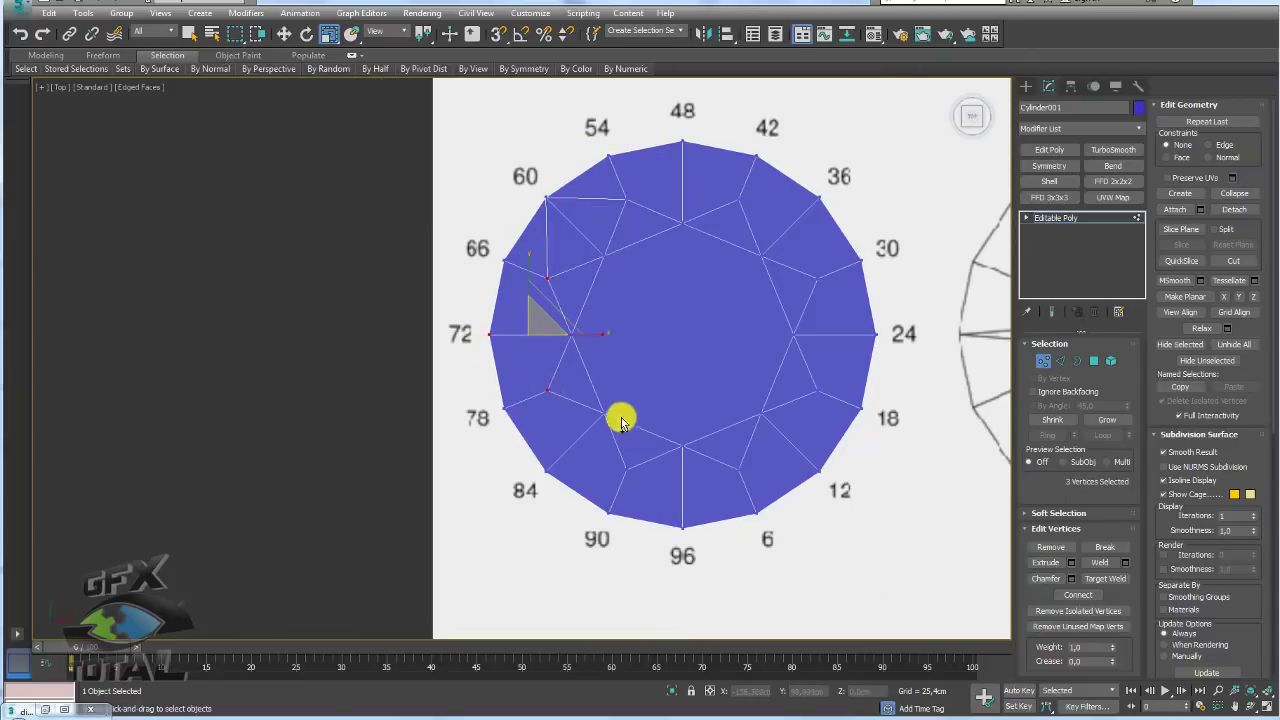
pyautogui.keyDown('ctrl'); pyautogui.click(546, 470); pyautogui.keyUp('ctrl')
pyautogui.keyDown('ctrl'); pyautogui.click(682, 527); pyautogui.keyUp('ctrl')
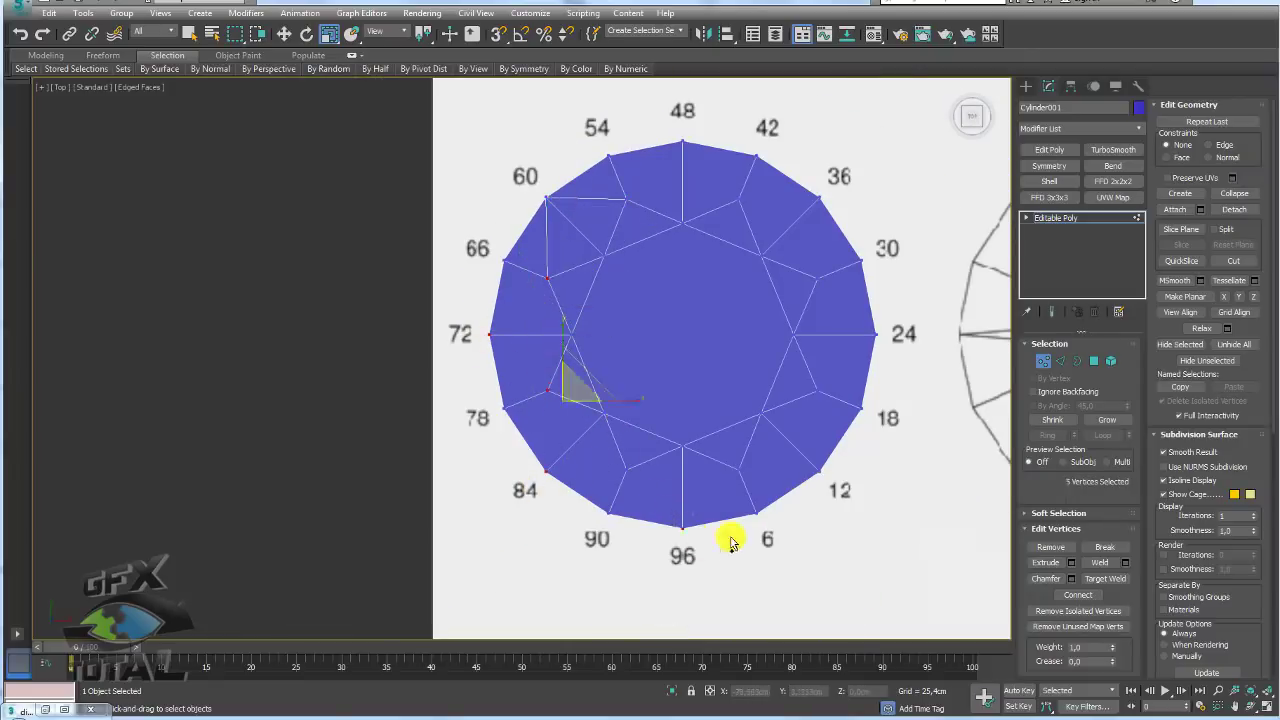
pyautogui.keyDown('ctrl'); pyautogui.click(820, 470); pyautogui.keyUp('ctrl')
pyautogui.keyDown('ctrl'); pyautogui.click(876, 334); pyautogui.keyUp('ctrl')
pyautogui.keyDown('ctrl'); pyautogui.click(820, 197); pyautogui.keyUp('ctrl')
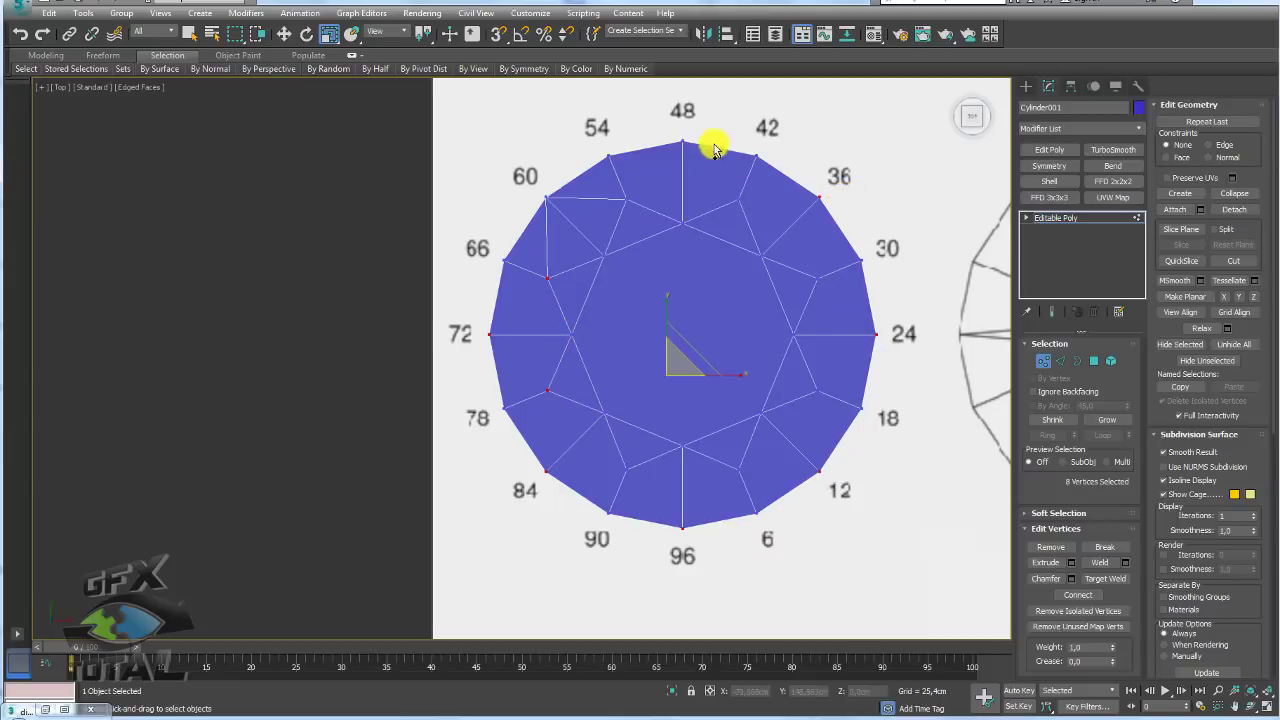
pyautogui.keyDown('ctrl'); pyautogui.click(682, 141); pyautogui.keyUp('ctrl')
pyautogui.moveTo(683, 200); pyautogui.dragTo(655, 236, button='middle')
pyautogui.keyDown('ctrl'); pyautogui.click(599, 236); pyautogui.keyUp('ctrl')
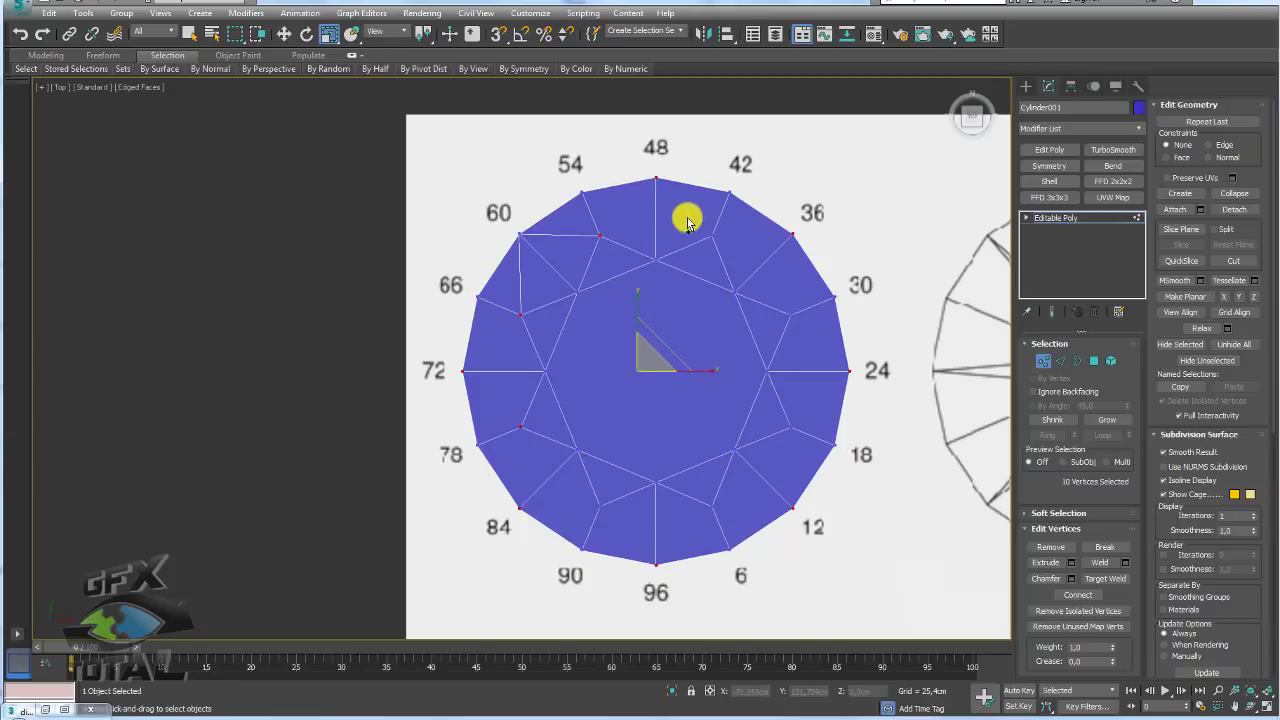
pyautogui.keyDown('ctrl'); pyautogui.click(712, 236); pyautogui.keyUp('ctrl')
pyautogui.keyDown('ctrl'); pyautogui.click(790, 427); pyautogui.keyUp('ctrl')
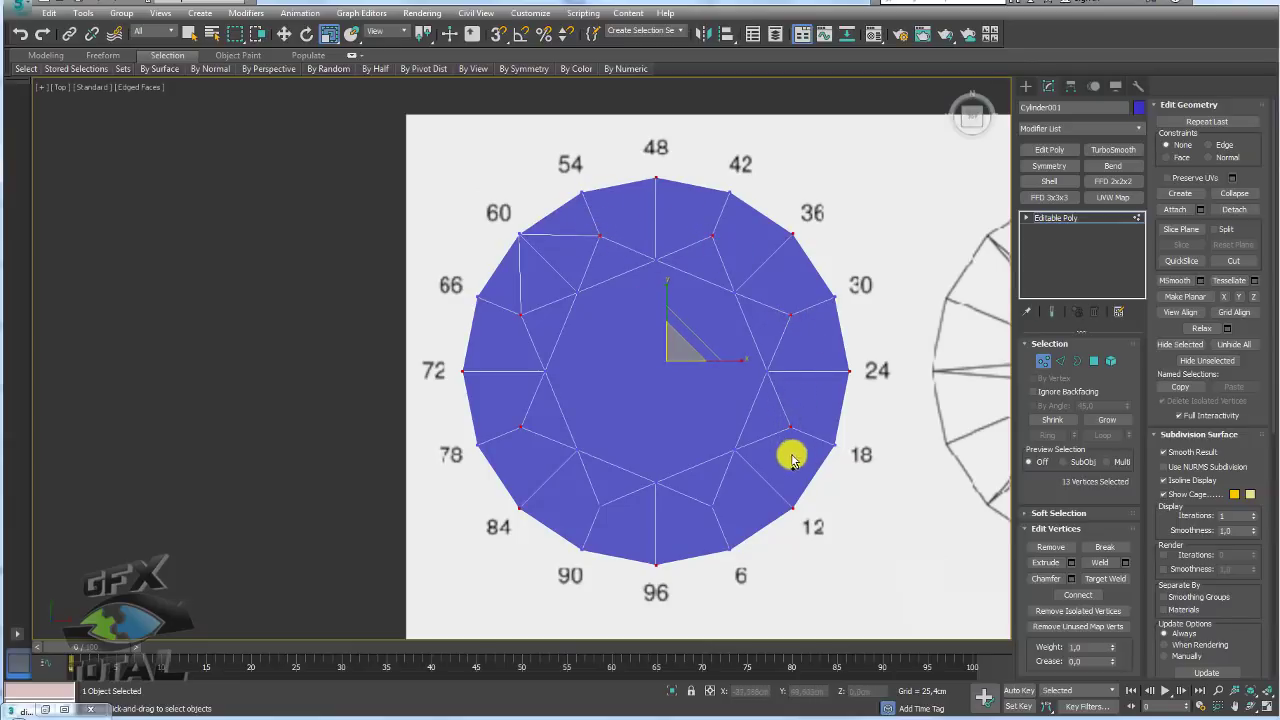
pyautogui.keyDown('ctrl'); pyautogui.click(712, 506); pyautogui.keyUp('ctrl')
pyautogui.keyDown('ctrl'); pyautogui.moveTo(617, 499); pyautogui.dragTo(587, 527); pyautogui.keyUp('ctrl')
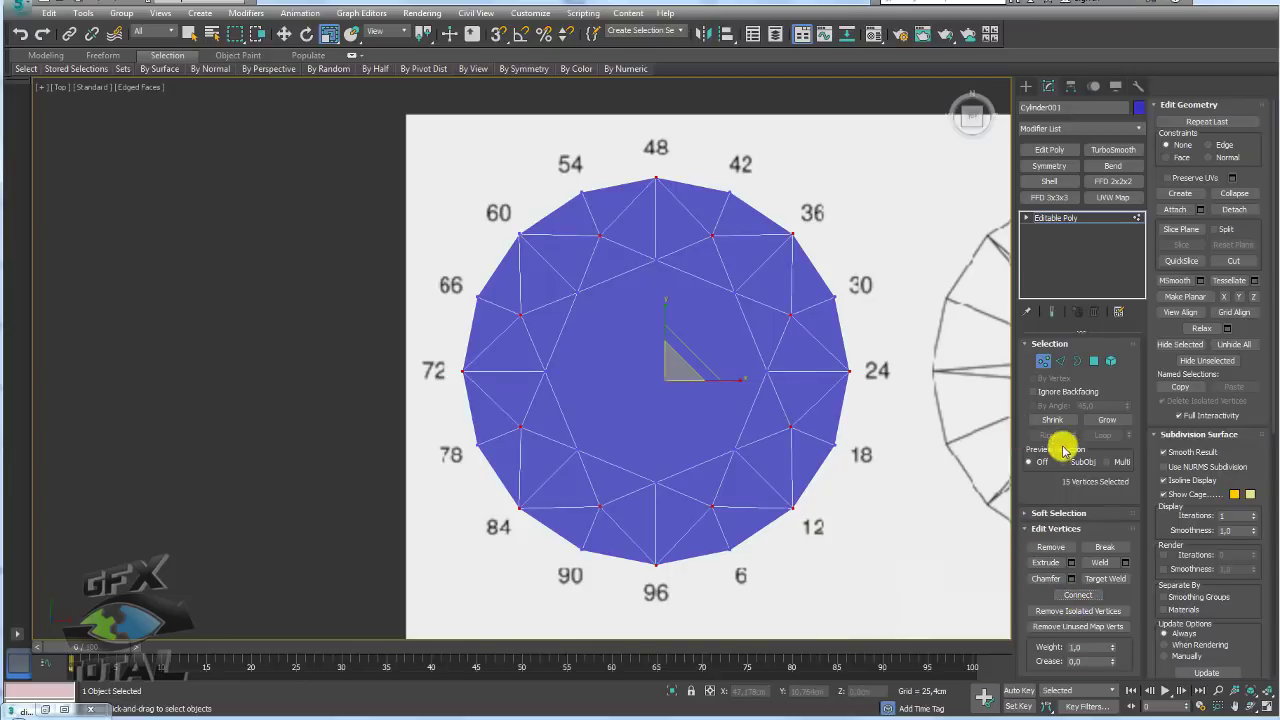
# Step: Select and remove the eight radial edges running from the central octagon's corners to the outer outline
pyautogui.click(1061, 359)
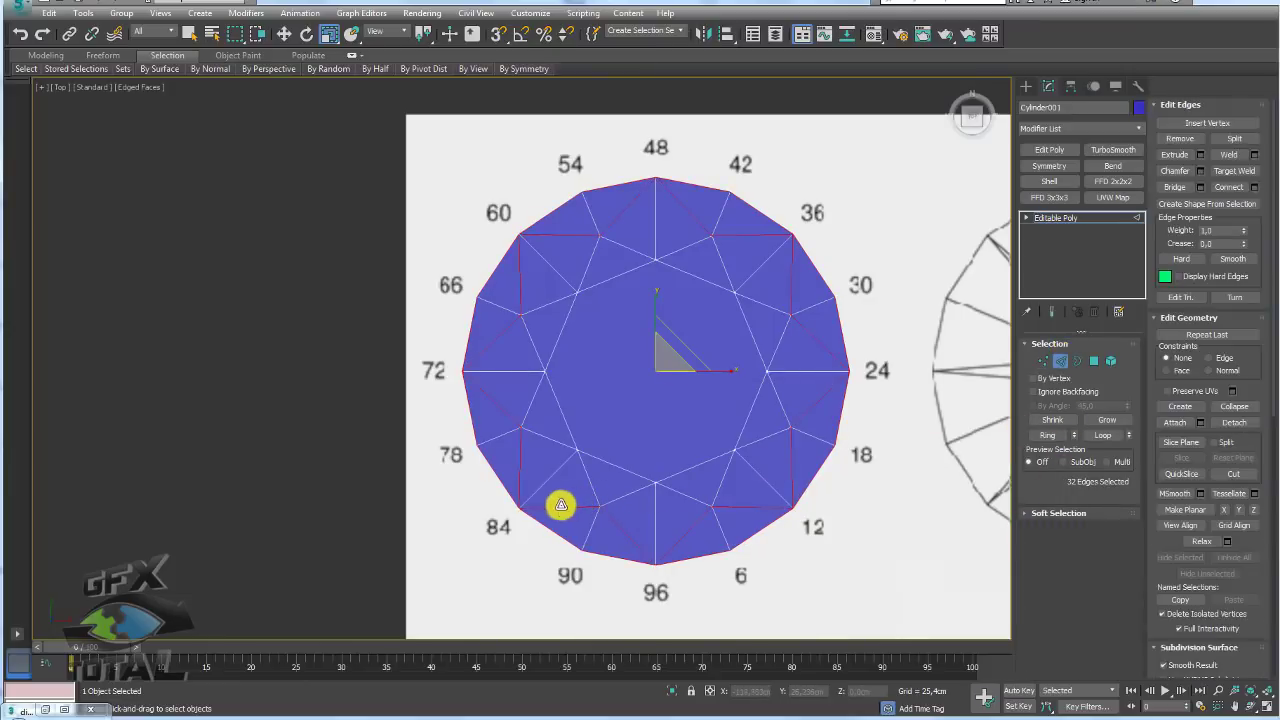
pyautogui.moveTo(527, 504); pyautogui.dragTo(579, 454)
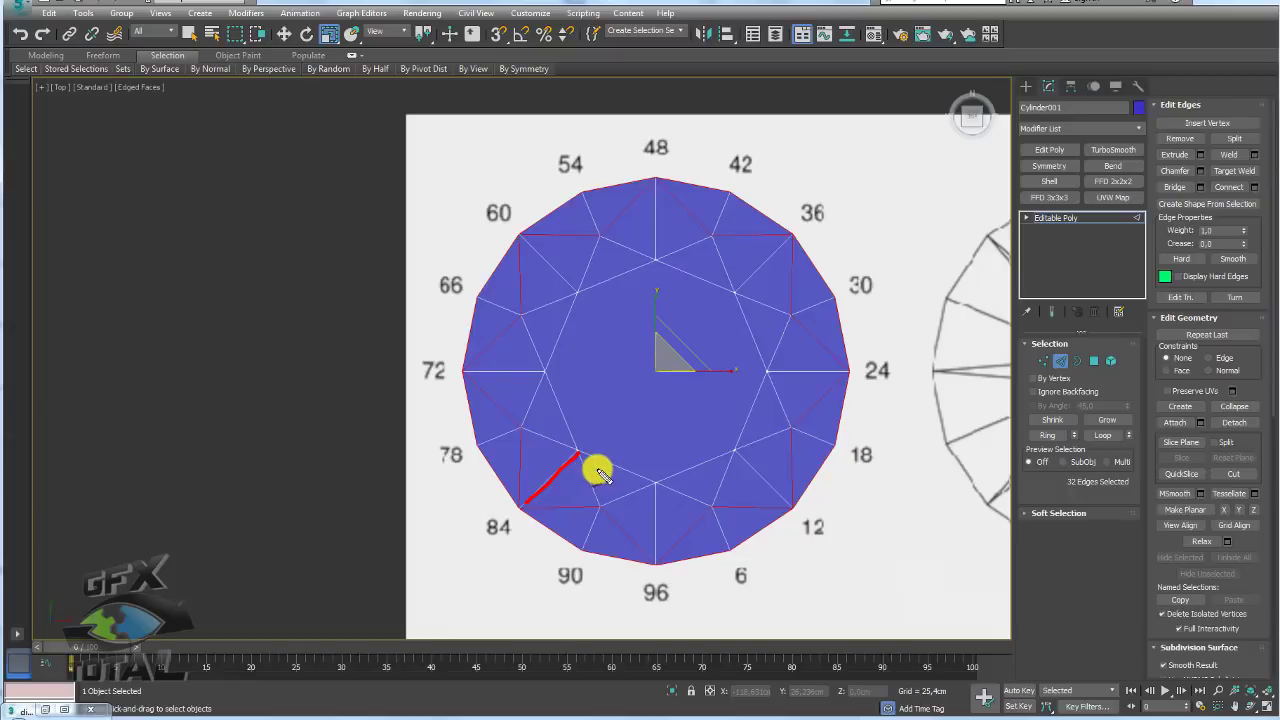
pyautogui.hotkey('alt', 'x')
pyautogui.scroll(6, 598, 473)
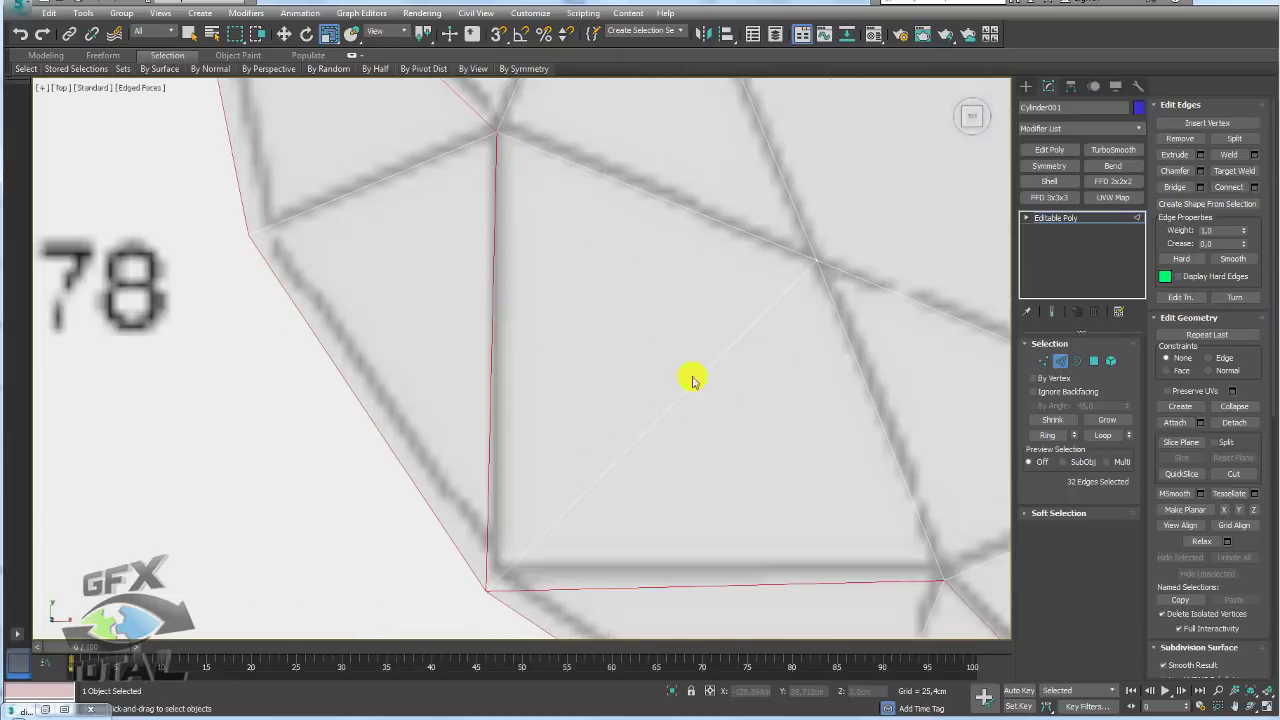
pyautogui.scroll(-6, 654, 437)
pyautogui.hotkey('alt', 'x')
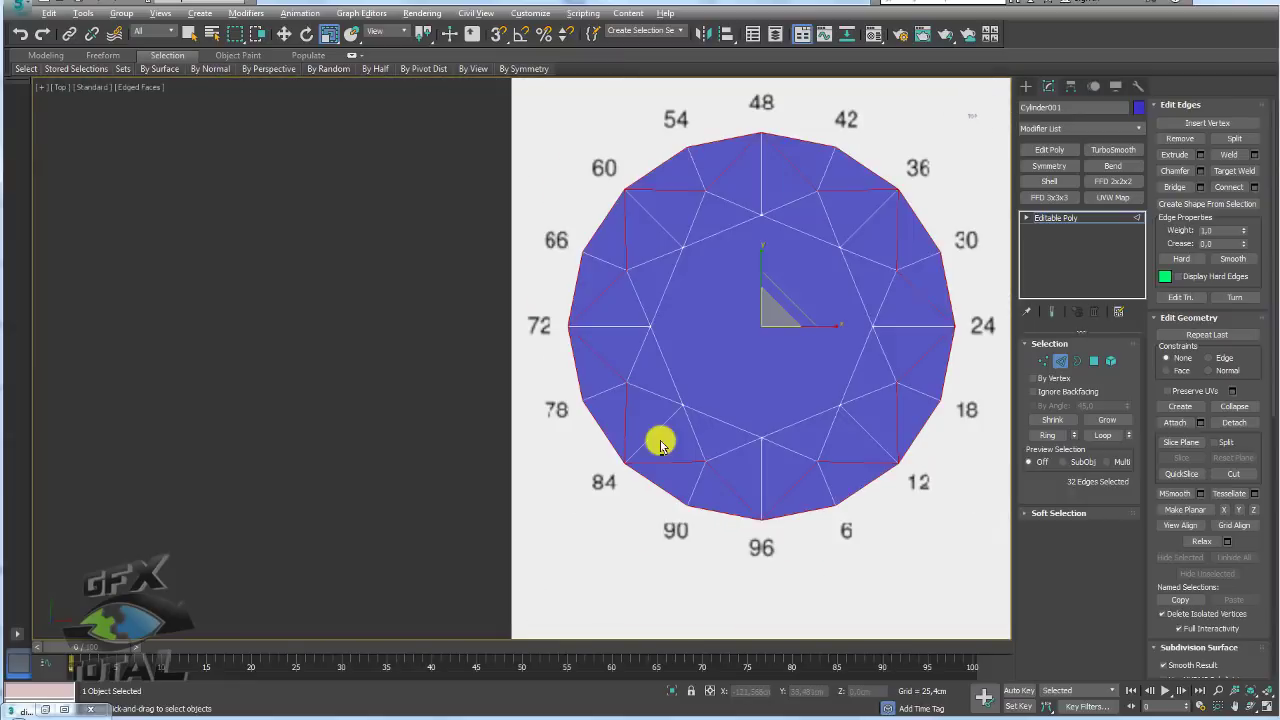
pyautogui.click(655, 436)
pyautogui.keyDown('ctrl'); pyautogui.click(620, 328); pyautogui.keyUp('ctrl')
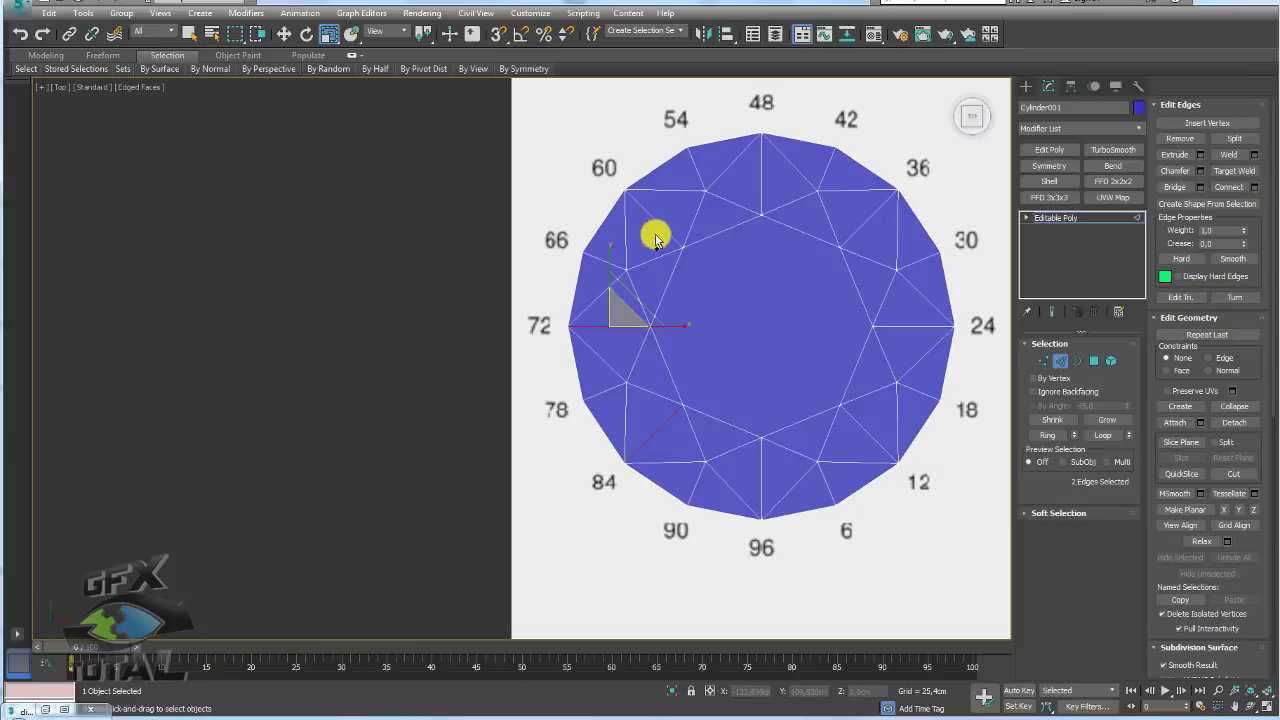
pyautogui.keyDown('ctrl'); pyautogui.click(662, 230); pyautogui.keyUp('ctrl')
pyautogui.keyDown('ctrl'); pyautogui.click(758, 190); pyautogui.keyUp('ctrl')
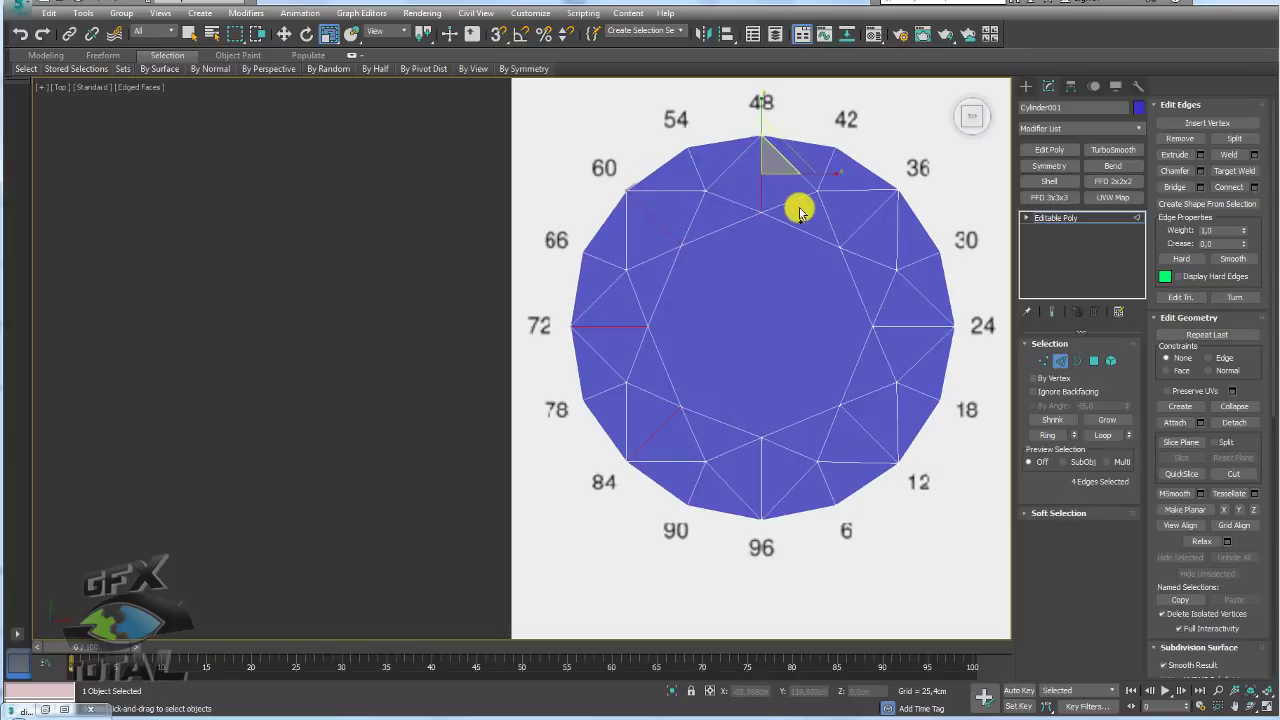
pyautogui.keyDown('ctrl'); pyautogui.click(849, 210); pyautogui.keyUp('ctrl')
pyautogui.keyDown('ctrl'); pyautogui.click(910, 325); pyautogui.keyUp('ctrl')
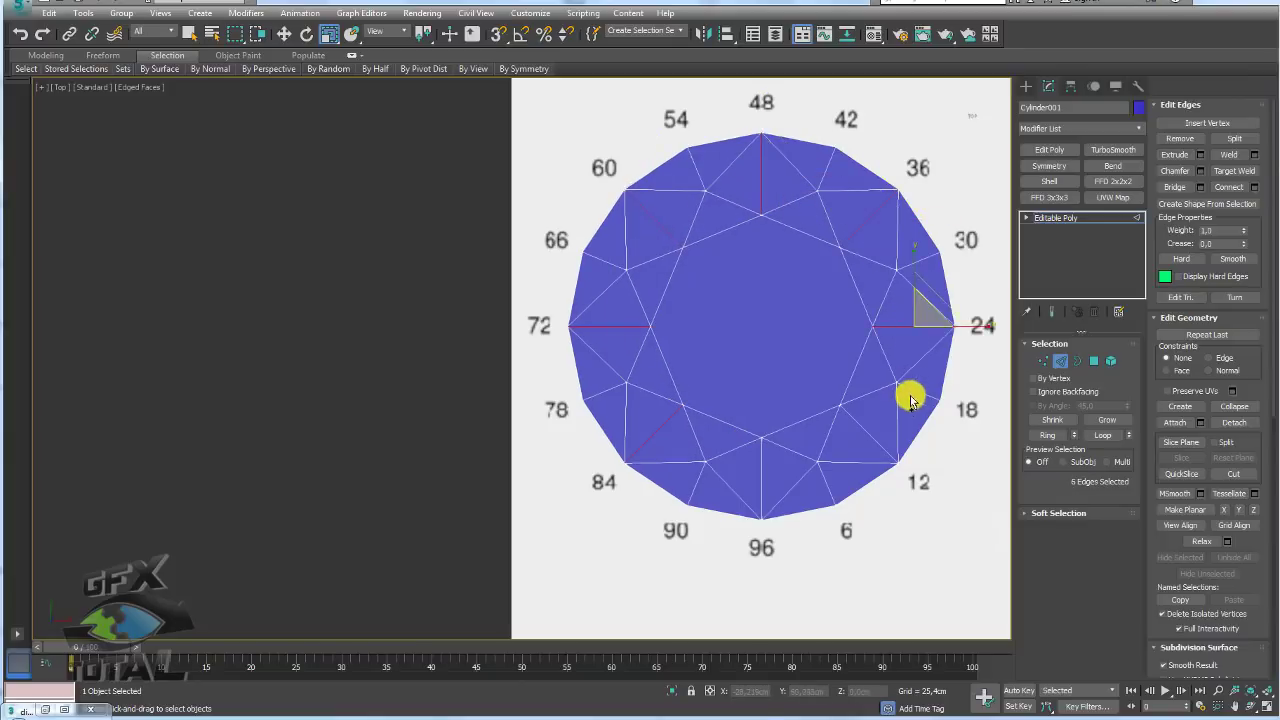
pyautogui.keyDown('ctrl'); pyautogui.click(857, 434); pyautogui.keyUp('ctrl')
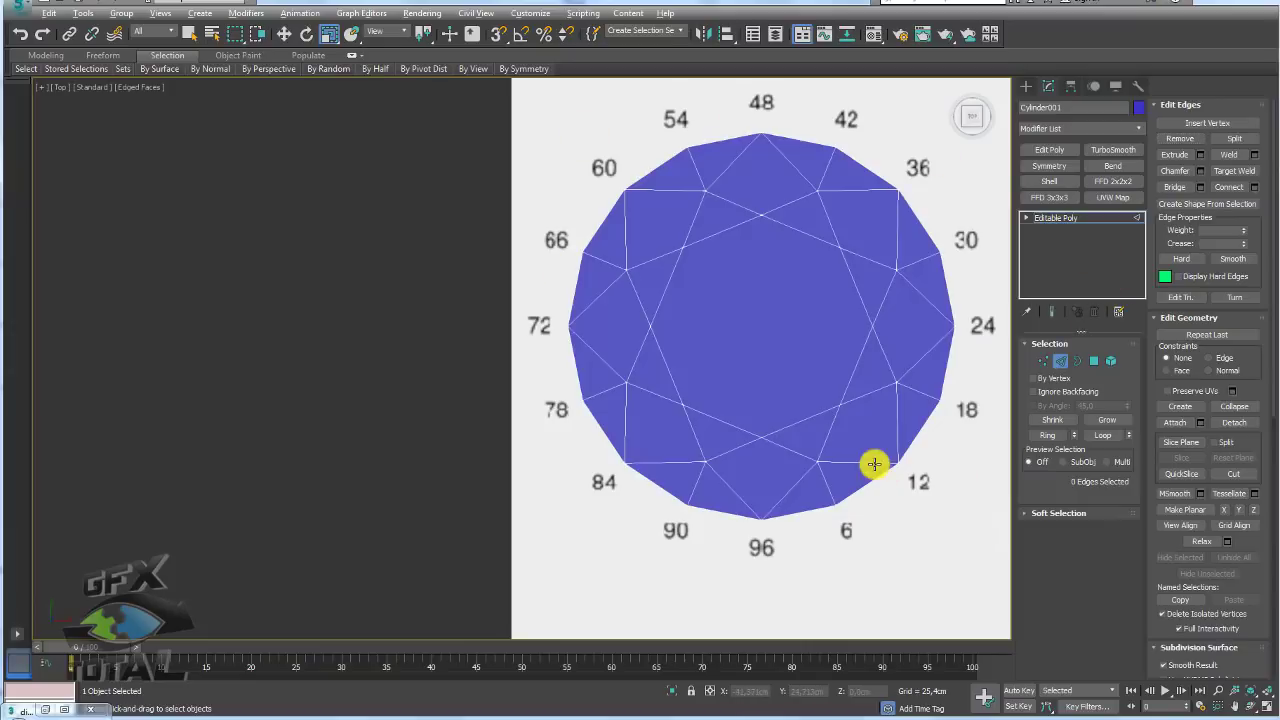
# Step: In the perspective view, clone the reference plane as a single copy, placed at about Y 340.5 cm and Z 28.5 cm
pyautogui.moveTo(899, 455); pyautogui.dragTo(820, 457, button='middle')
pyautogui.press('p')
pyautogui.keyDown('alt'); pyautogui.moveTo(811, 371); pyautogui.dragTo(649, 282, button='middle'); pyautogui.keyUp('alt')
pyautogui.click(1080, 217)
pyautogui.keyDown('alt'); pyautogui.moveTo(880, 270); pyautogui.dragTo(506, 434, button='middle'); pyautogui.keyUp('alt')
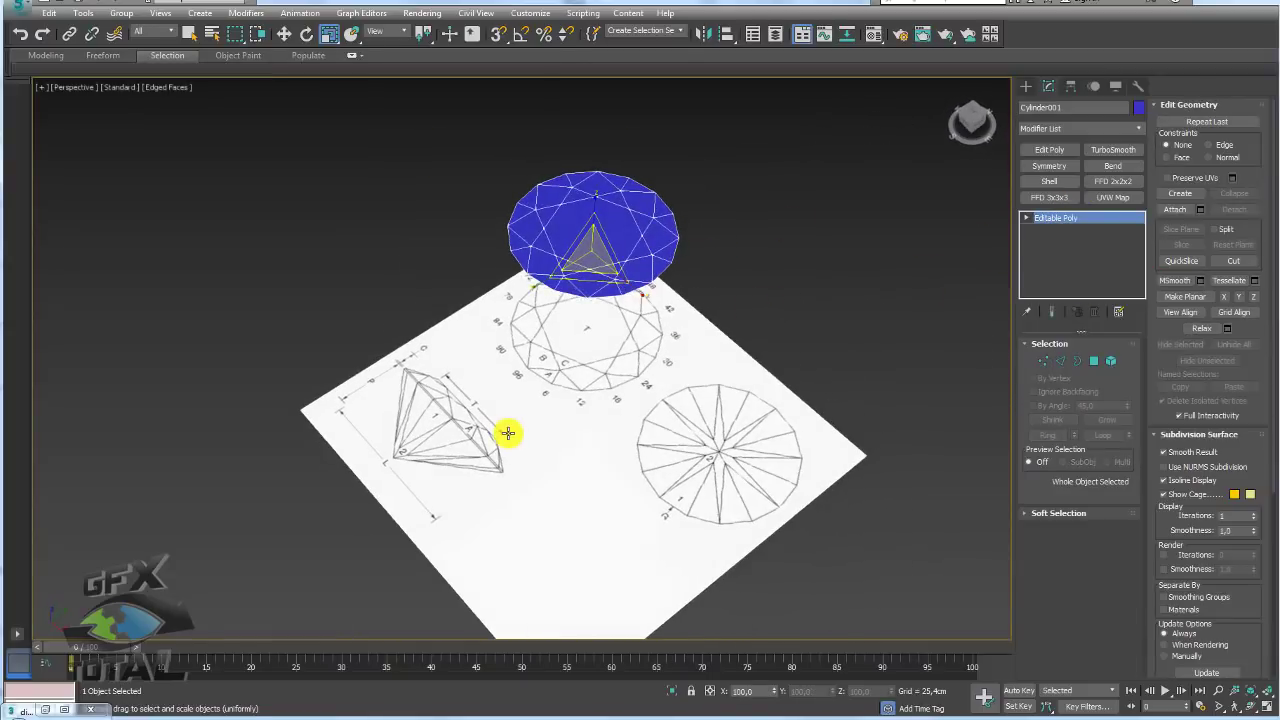
pyautogui.click(508, 433)
pyautogui.keyDown('alt'); pyautogui.moveTo(588, 433); pyautogui.dragTo(520, 404, button='middle'); pyautogui.keyUp('alt')
pyautogui.moveTo(503, 376)
pyautogui.mouseDown()
pyautogui.moveTo(349, 428)
pyautogui.moveTo(500, 383)
pyautogui.mouseUp()
pyautogui.press('Escape')
pyautogui.keyDown('alt'); pyautogui.moveTo(624, 420); pyautogui.dragTo(571, 336, button='middle'); pyautogui.keyUp('alt')
pyautogui.press('w')
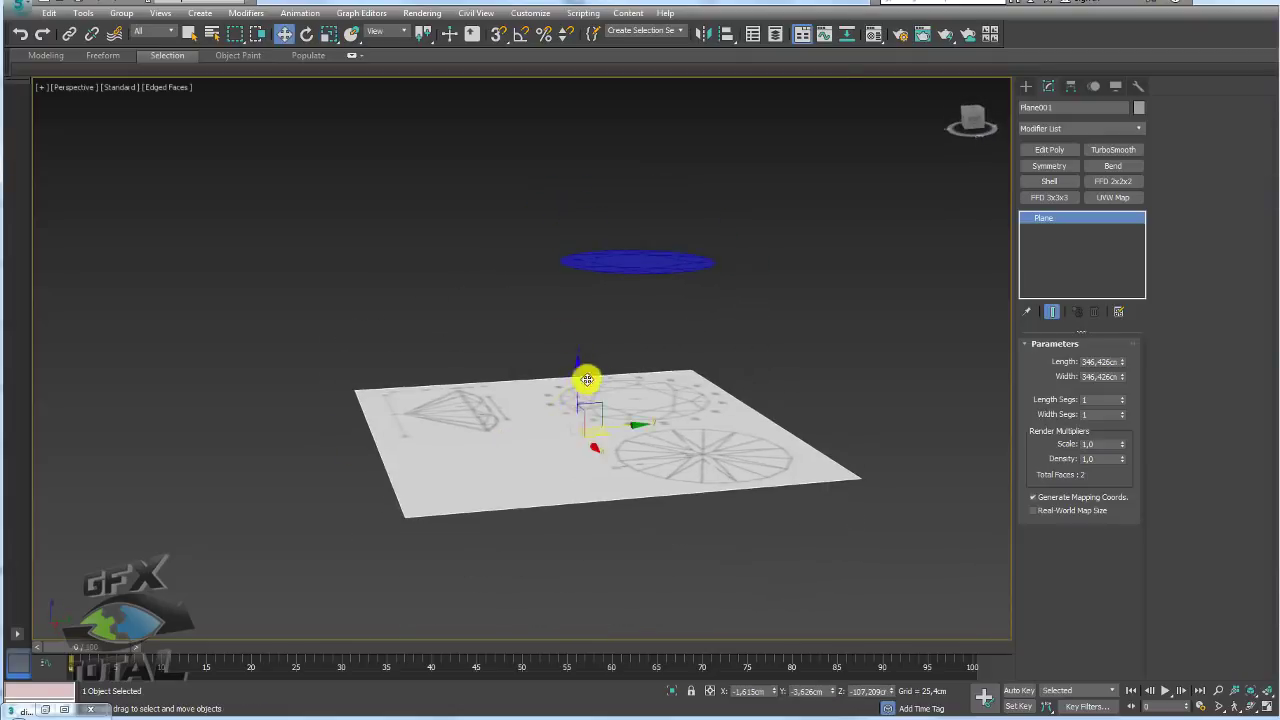
pyautogui.keyDown('alt'); pyautogui.moveTo(595, 382); pyautogui.dragTo(400, 434, button='middle'); pyautogui.keyUp('alt')
pyautogui.moveTo(400, 434)
pyautogui.keyDown('shift'); pyautogui.mouseDown()
pyautogui.moveTo(586, 446)
pyautogui.moveTo(775, 305)
pyautogui.mouseUp(); pyautogui.keyUp('shift')
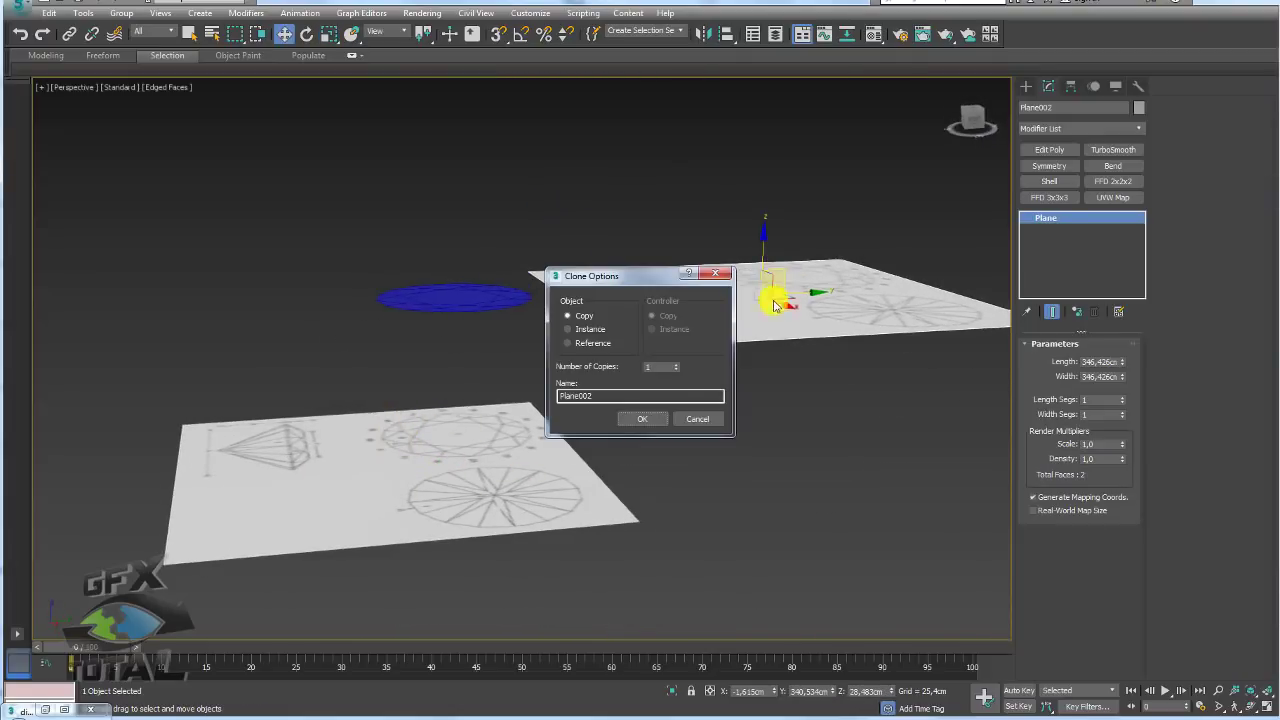
pyautogui.click(652, 418)
# Step: Rotate the copied reference plane 90 degrees about X with angle snap so it stands upright behind the crown
pyautogui.press('e')
pyautogui.press('a')
pyautogui.moveTo(714, 249); pyautogui.dragTo(697, 312)
pyautogui.keyDown('alt'); pyautogui.moveTo(686, 340); pyautogui.dragTo(697, 297, button='middle'); pyautogui.keyUp('alt')
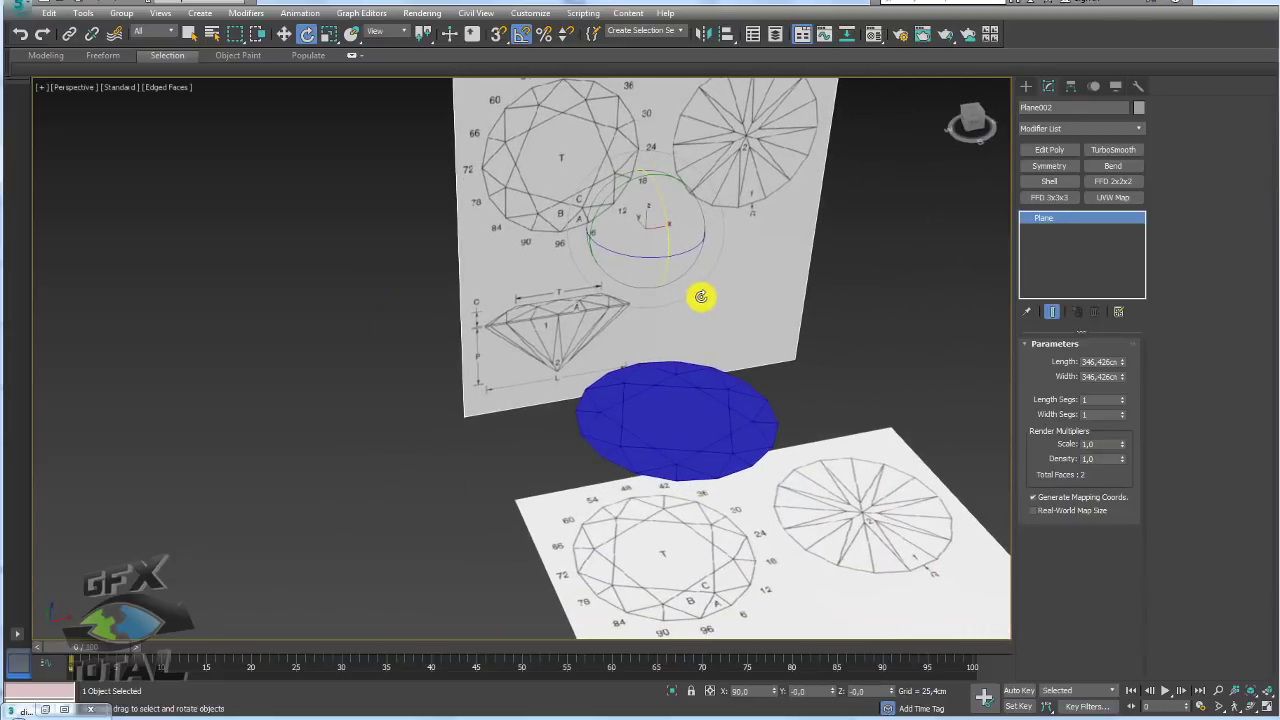
# Step: Raise the upright reference plane to about Z 203.6 cm so its side-profile drawing stands above the crown
pyautogui.press('f')
pyautogui.moveTo(606, 314)
pyautogui.mouseDown(button='middle')
pyautogui.moveTo(597, 346)
pyautogui.moveTo(624, 361)
pyautogui.moveTo(609, 397)
pyautogui.moveTo(588, 271)
pyautogui.mouseUp(button='middle')
pyautogui.press('F3')
pyautogui.press('w')
pyautogui.moveTo(588, 271); pyautogui.dragTo(587, 185)
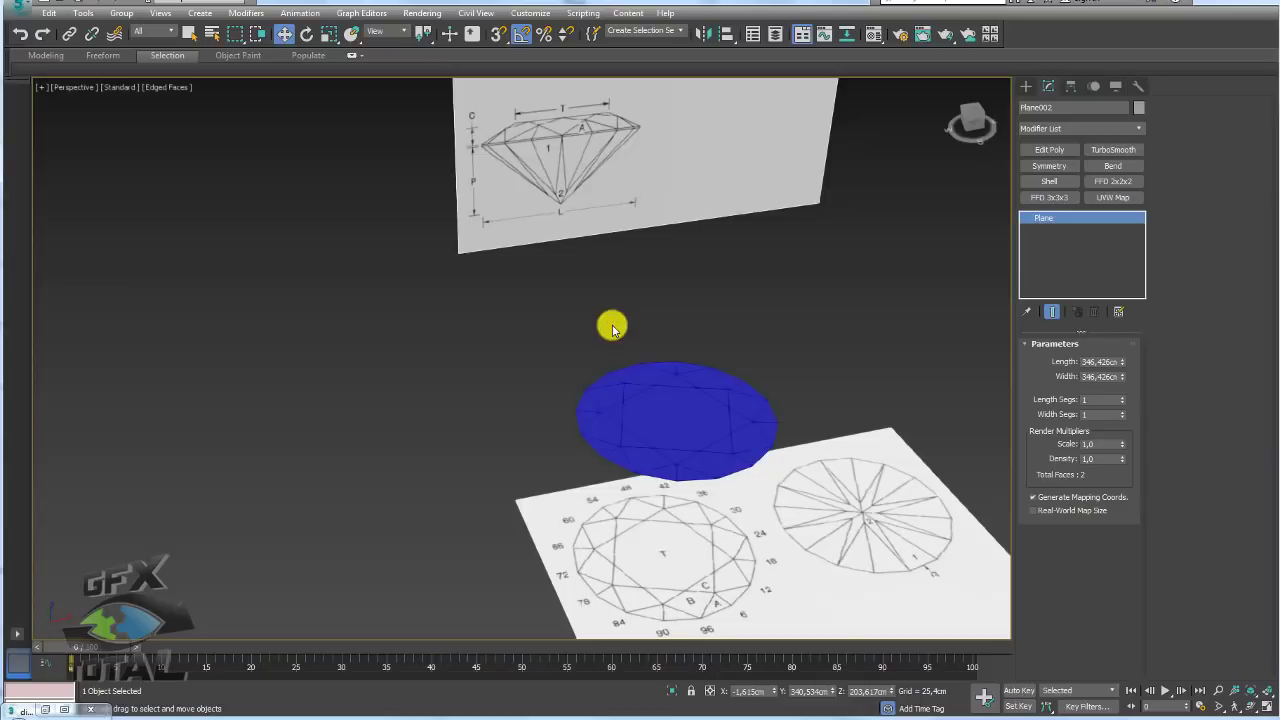
# Step: Select the crown's table polygon, grow the selection to the 17 inner polygons, and raise them above the outer facets
pyautogui.keyDown('alt'); pyautogui.moveTo(609, 329); pyautogui.dragTo(749, 397, button='middle'); pyautogui.keyUp('alt')
pyautogui.click(720, 426)
pyautogui.click(1094, 361)
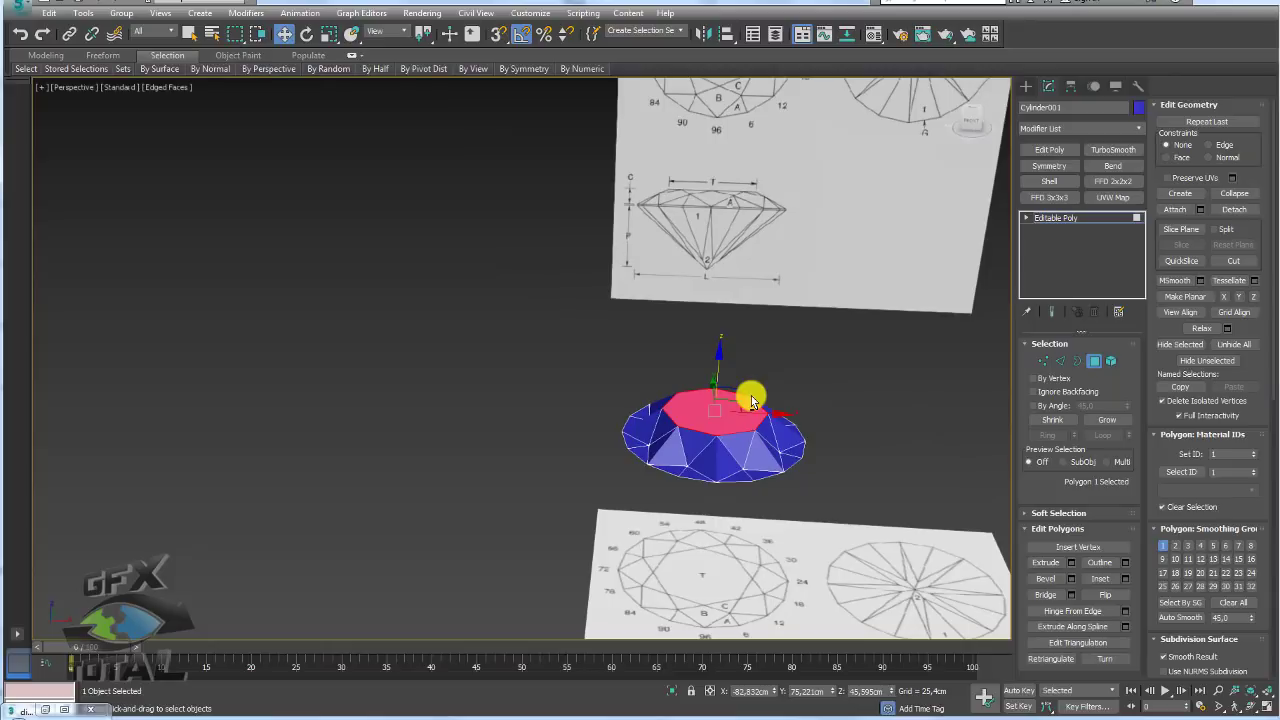
pyautogui.click(1106, 422)
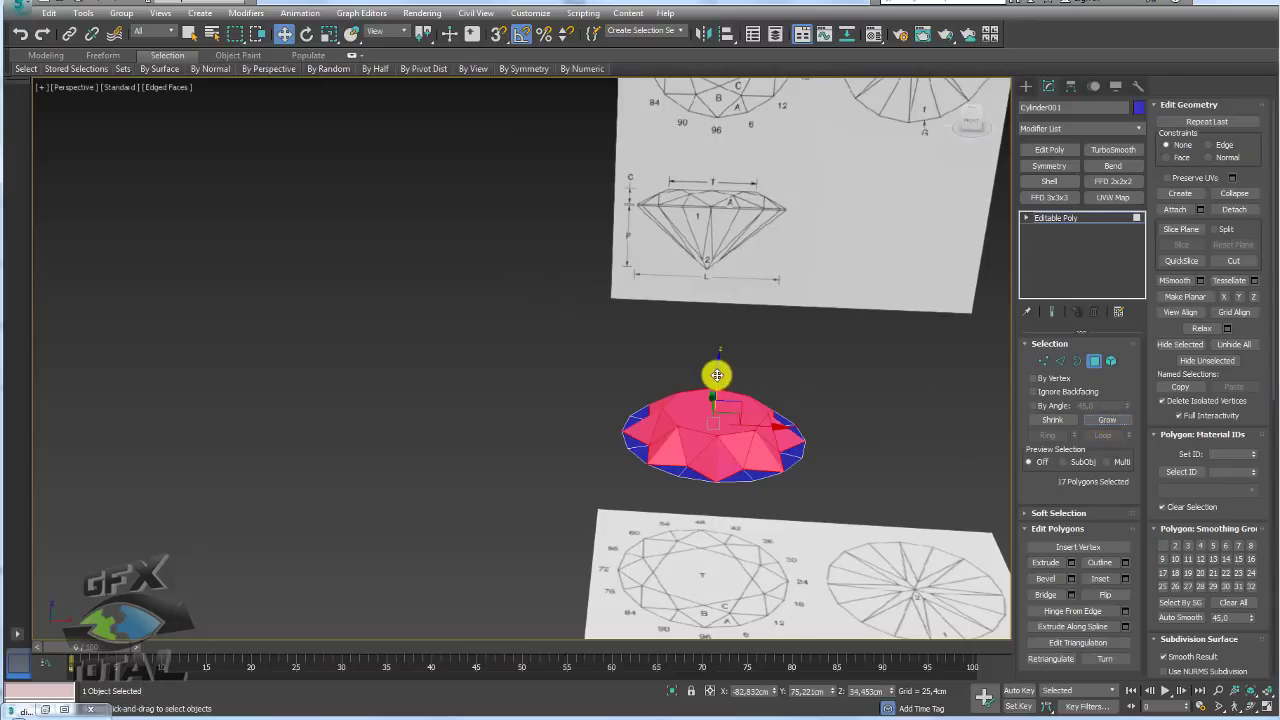
pyautogui.moveTo(717, 374); pyautogui.dragTo(717, 358)
pyautogui.click(1040, 219)
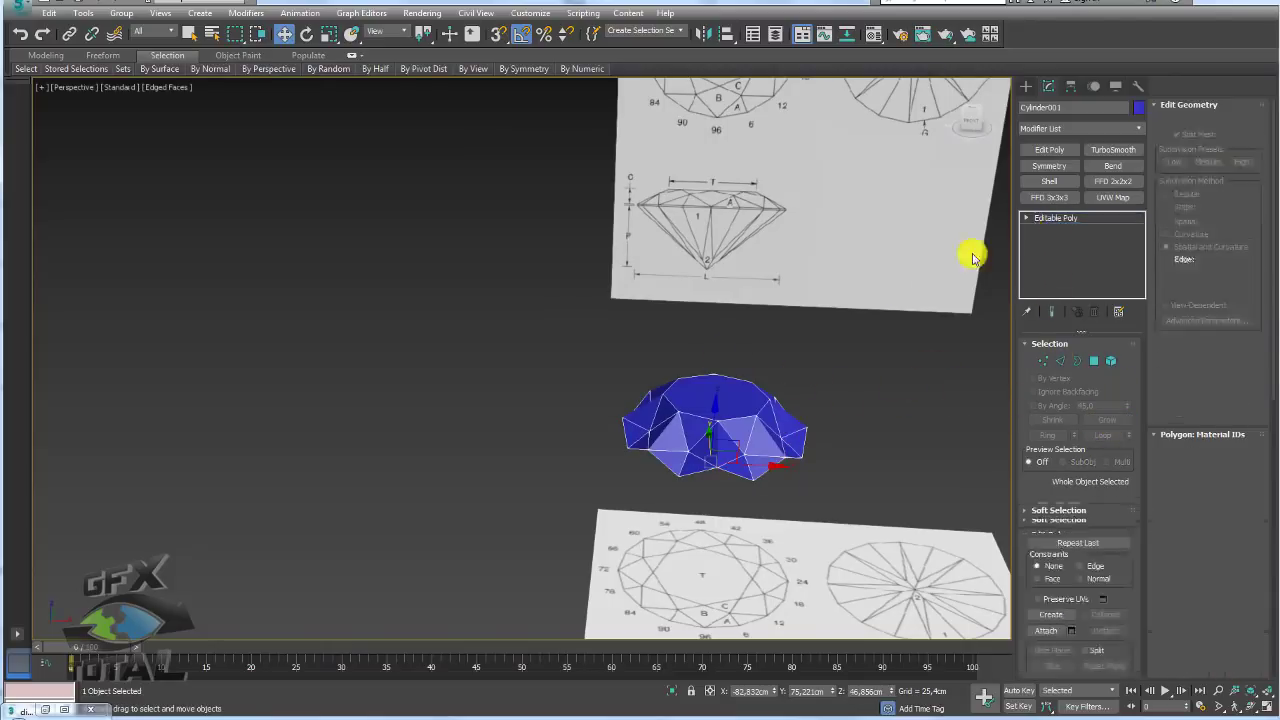
# Step: In the front view, move the whole crown up to about Z 85.7 cm so its table lines up with the profile drawing
pyautogui.press('f')
pyautogui.scroll(5, 490, 406)
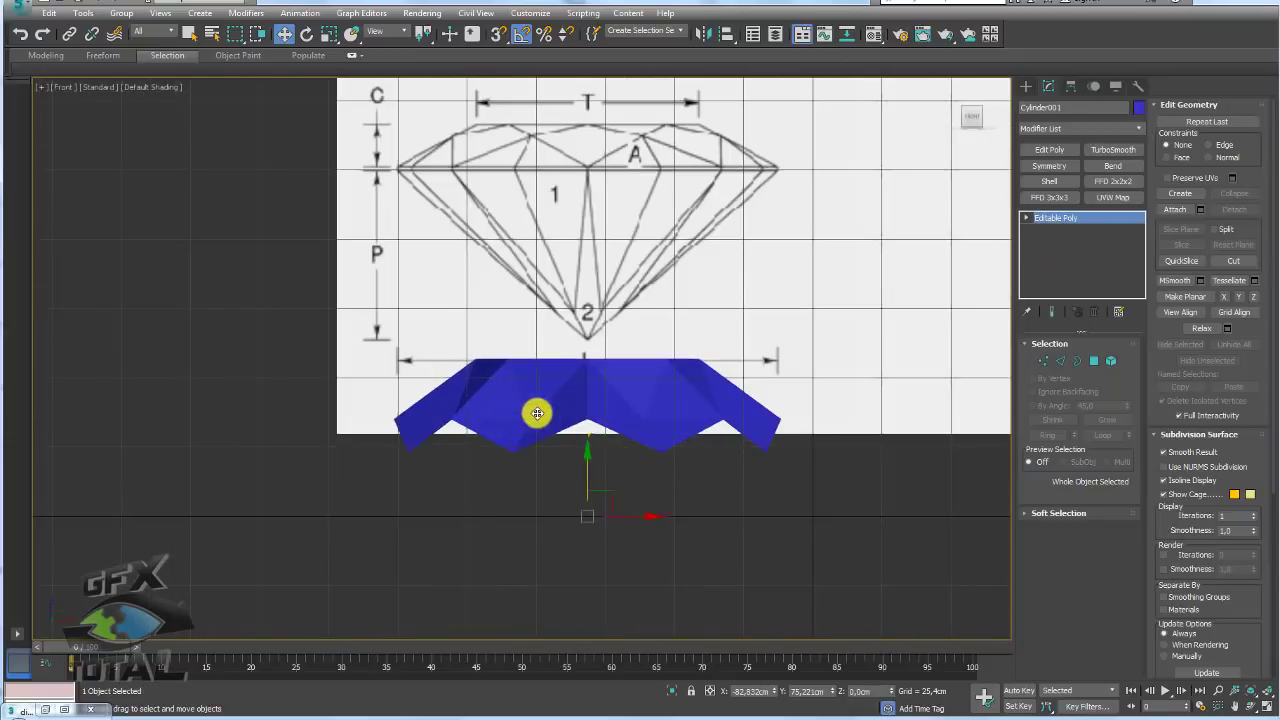
pyautogui.moveTo(587, 466); pyautogui.dragTo(609, 233)
pyautogui.scroll(3, 600, 271)
# Step: Show edged faces, select the crown's open lower border, and lower it to about Z 96.8 cm
pyautogui.click(1043, 360)
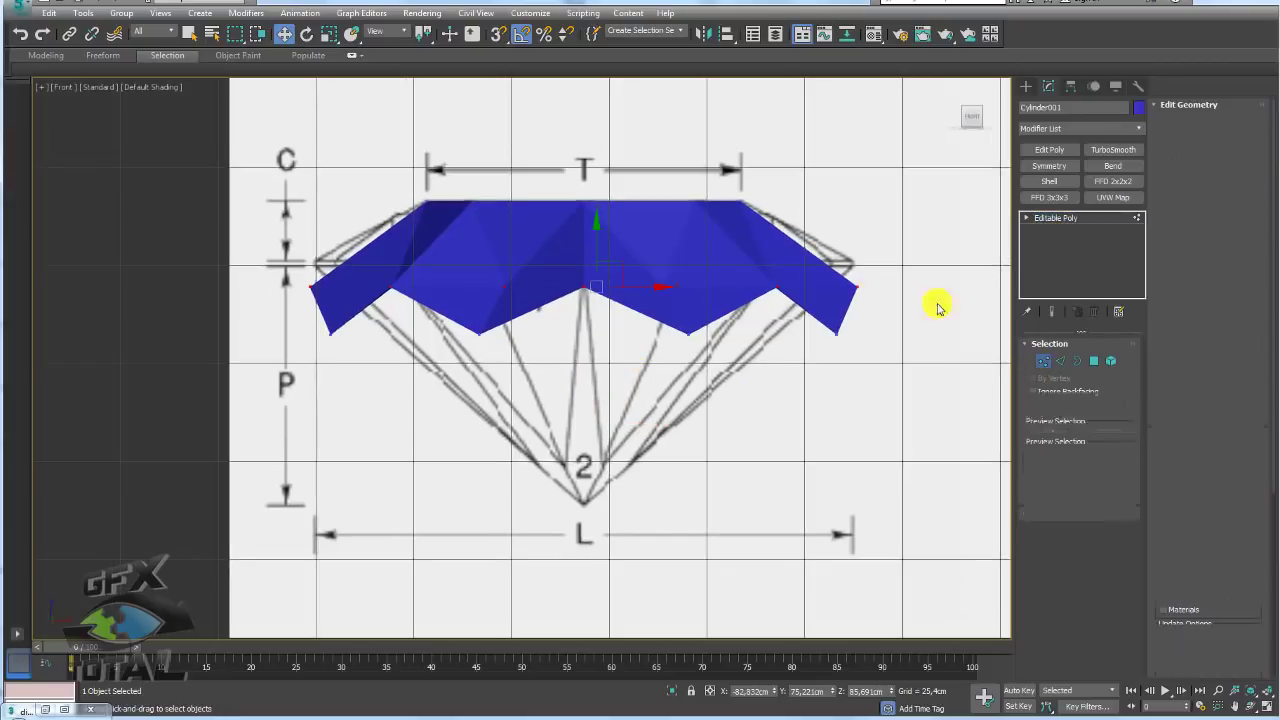
pyautogui.press('F4')
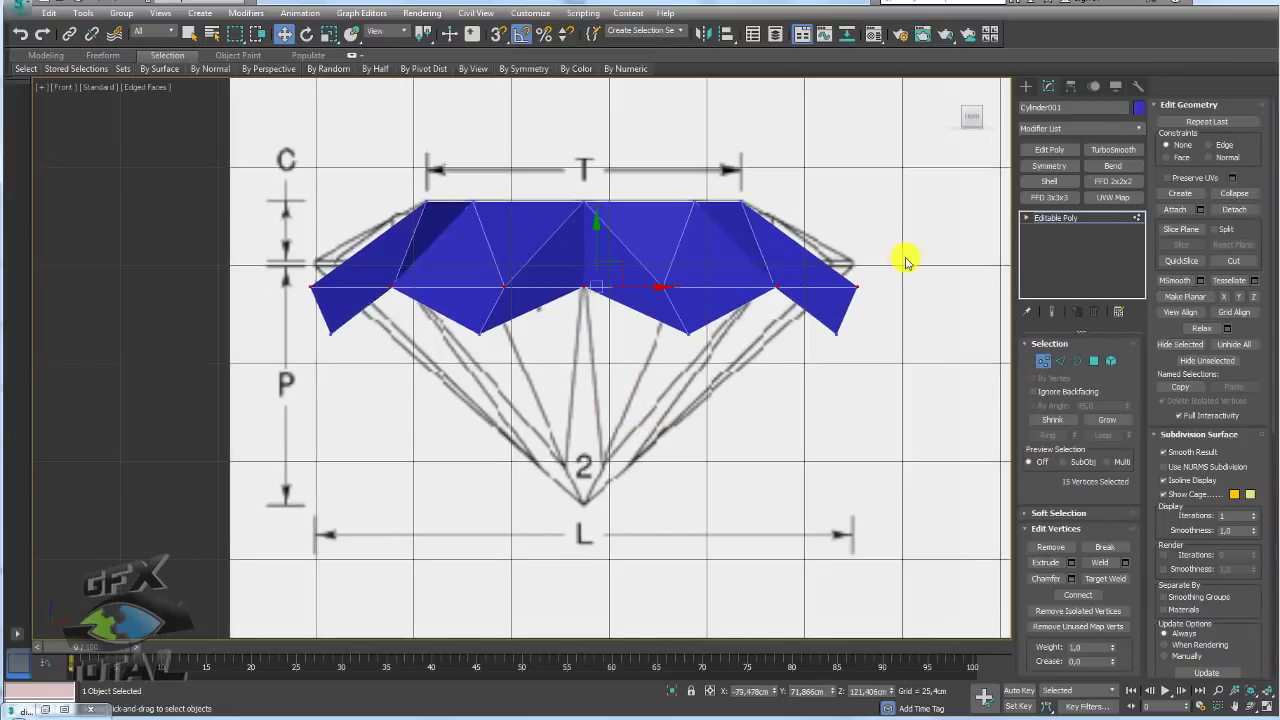
pyautogui.click(934, 294)
pyautogui.moveTo(803, 266); pyautogui.dragTo(797, 321, button='middle')
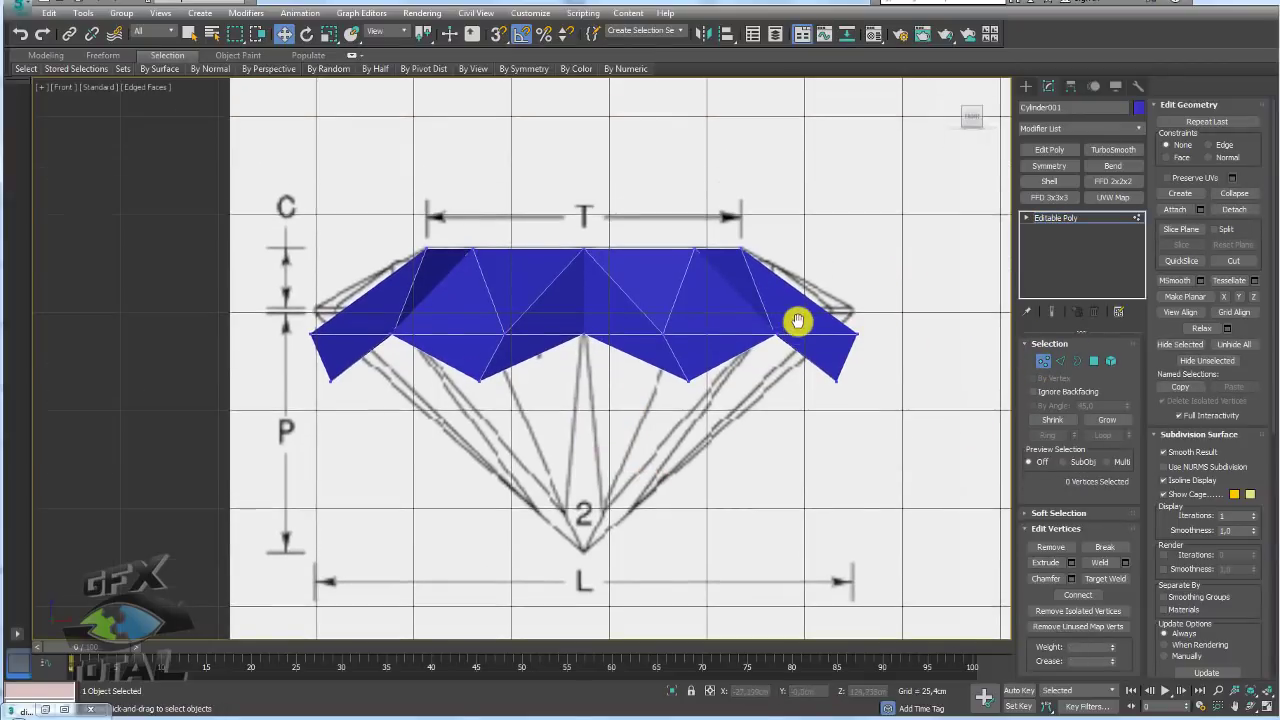
pyautogui.press('3')
pyautogui.moveTo(818, 357); pyautogui.dragTo(815, 355)
pyautogui.moveTo(586, 300); pyautogui.dragTo(465, 437)
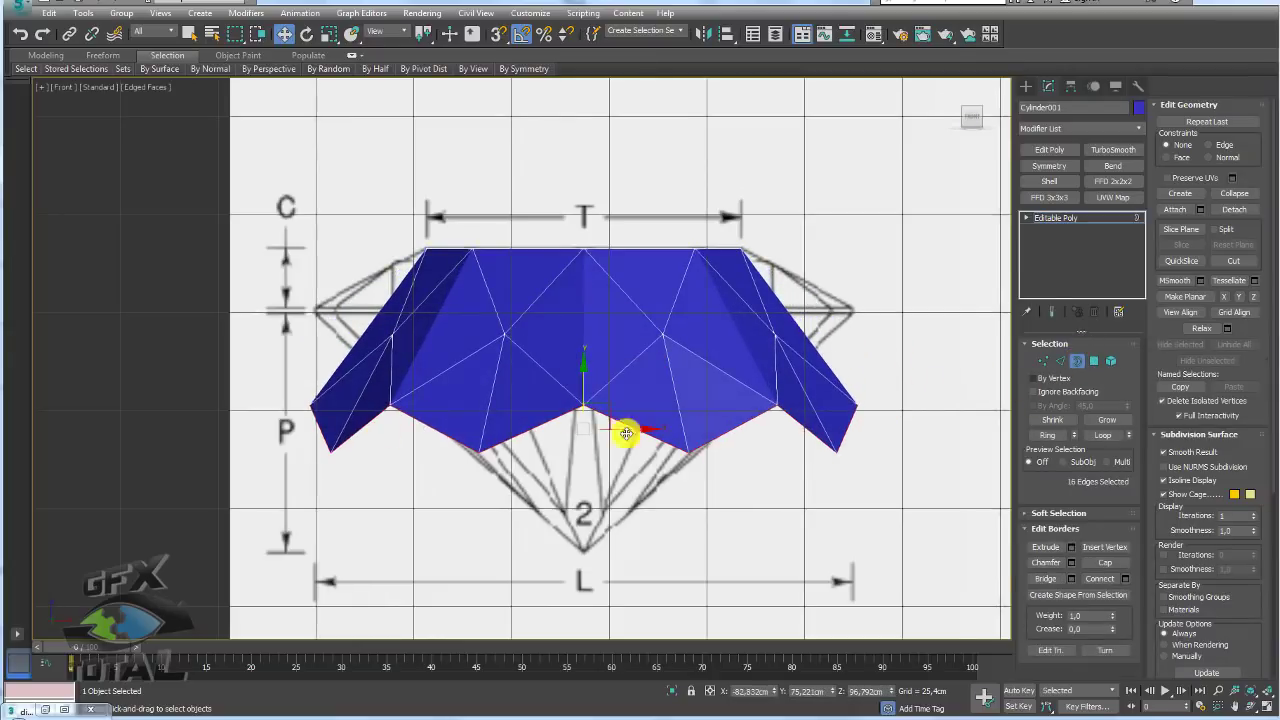
# Step: Select the eight middle-ring star-tip vertices and raise them about 18.2 cm to match the profile drawing
pyautogui.click(1043, 360)
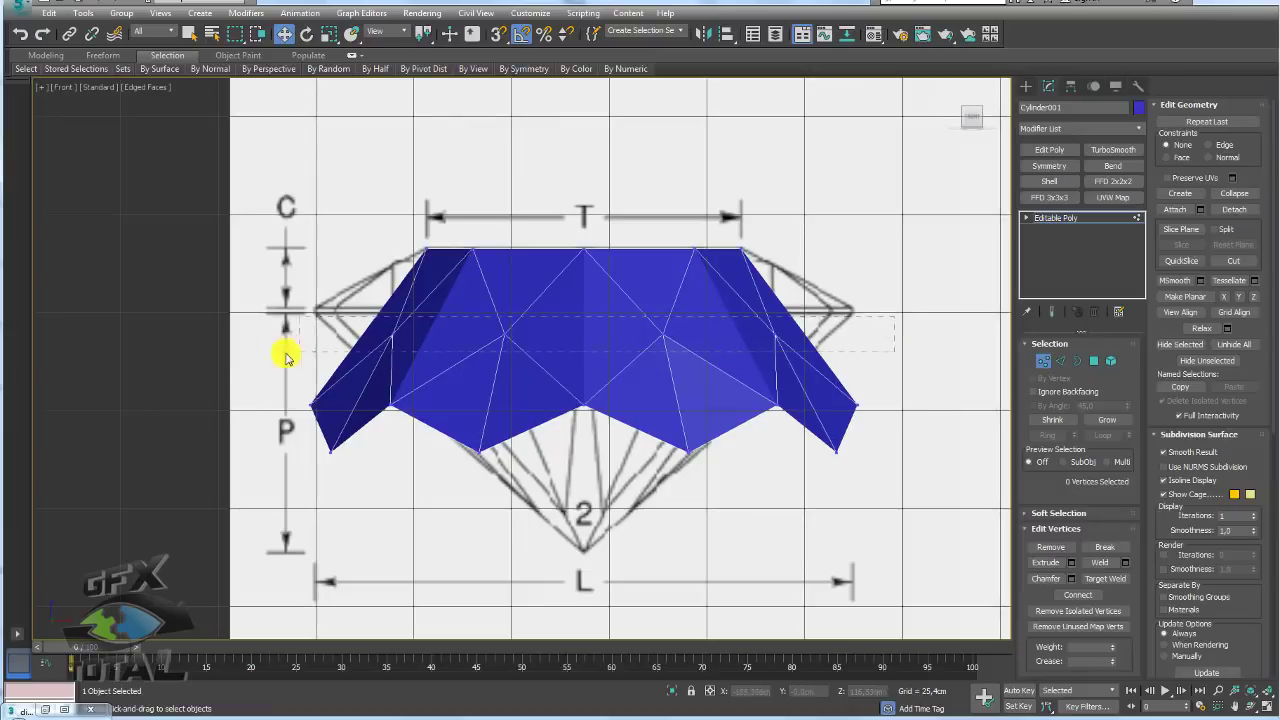
pyautogui.moveTo(218, 362); pyautogui.dragTo(218, 362)
pyautogui.keyDown('alt'); pyautogui.moveTo(577, 320); pyautogui.dragTo(603, 385, button='middle'); pyautogui.keyUp('alt')
pyautogui.press('f')
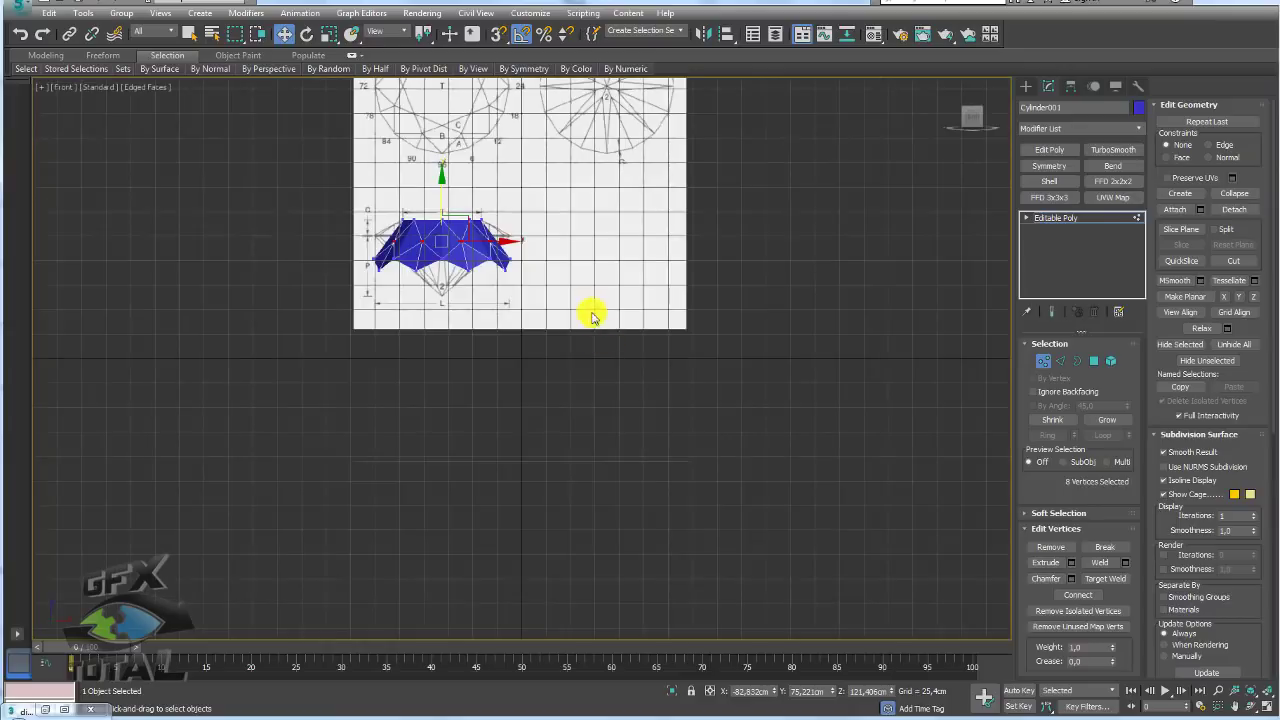
pyautogui.moveTo(594, 317); pyautogui.dragTo(761, 426, button='middle')
pyautogui.scroll(6, 609, 354)
pyautogui.moveTo(444, 225); pyautogui.dragTo(466, 155)
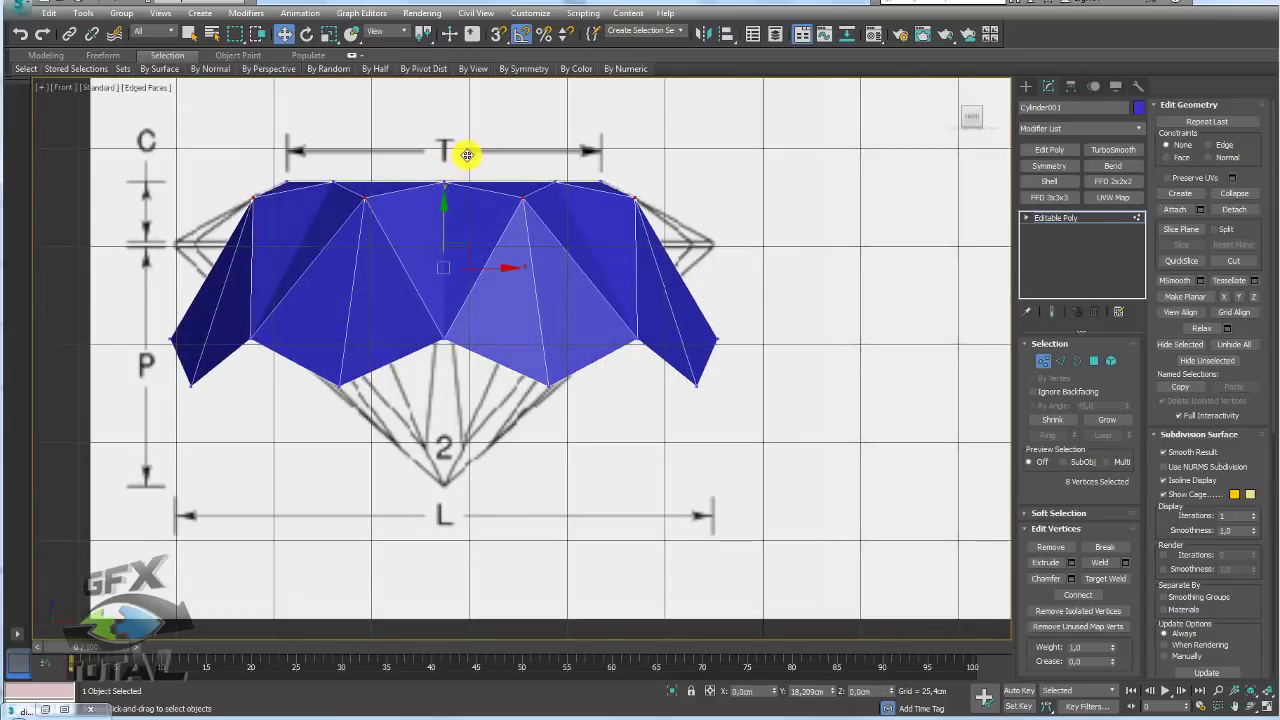
# Step: Select the 16 vertices of the lower rim and make them planar along Z
pyautogui.moveTo(462, 376); pyautogui.dragTo(585, 366, button='middle')
pyautogui.press('p')
pyautogui.keyDown('alt'); pyautogui.moveTo(698, 398); pyautogui.dragTo(724, 403, button='middle'); pyautogui.keyUp('alt')
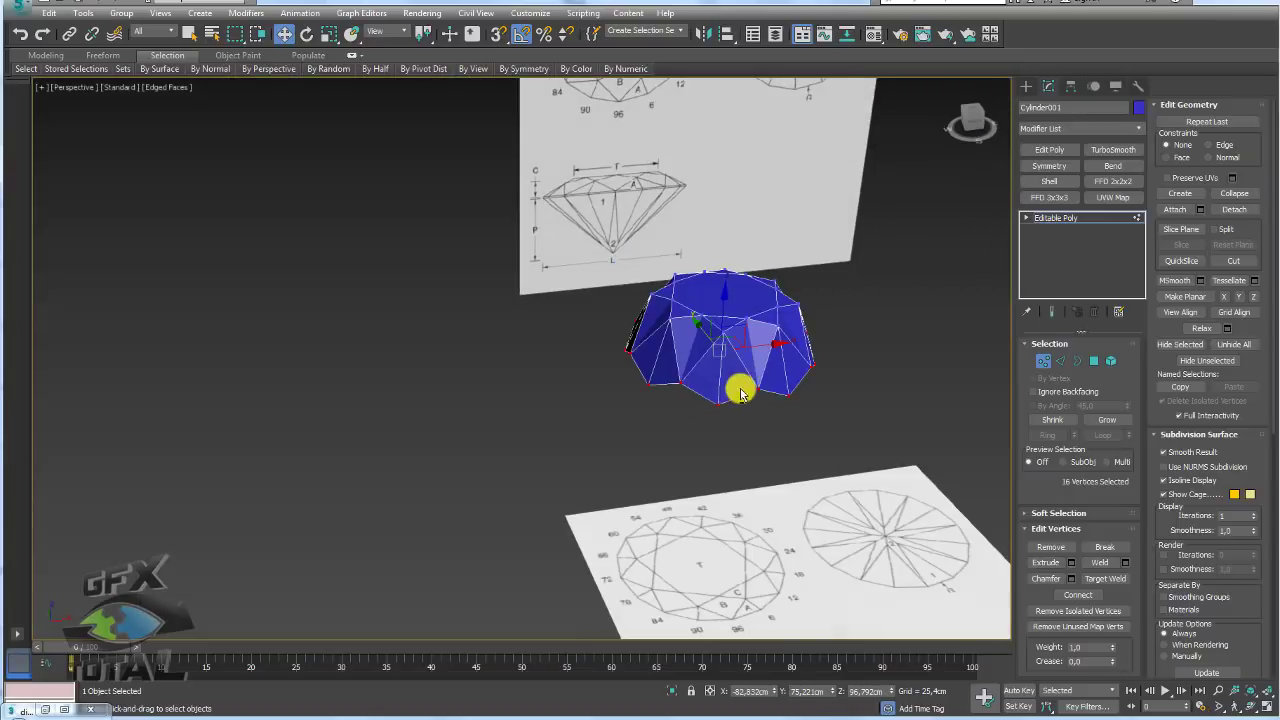
pyautogui.scroll(4, 724, 404)
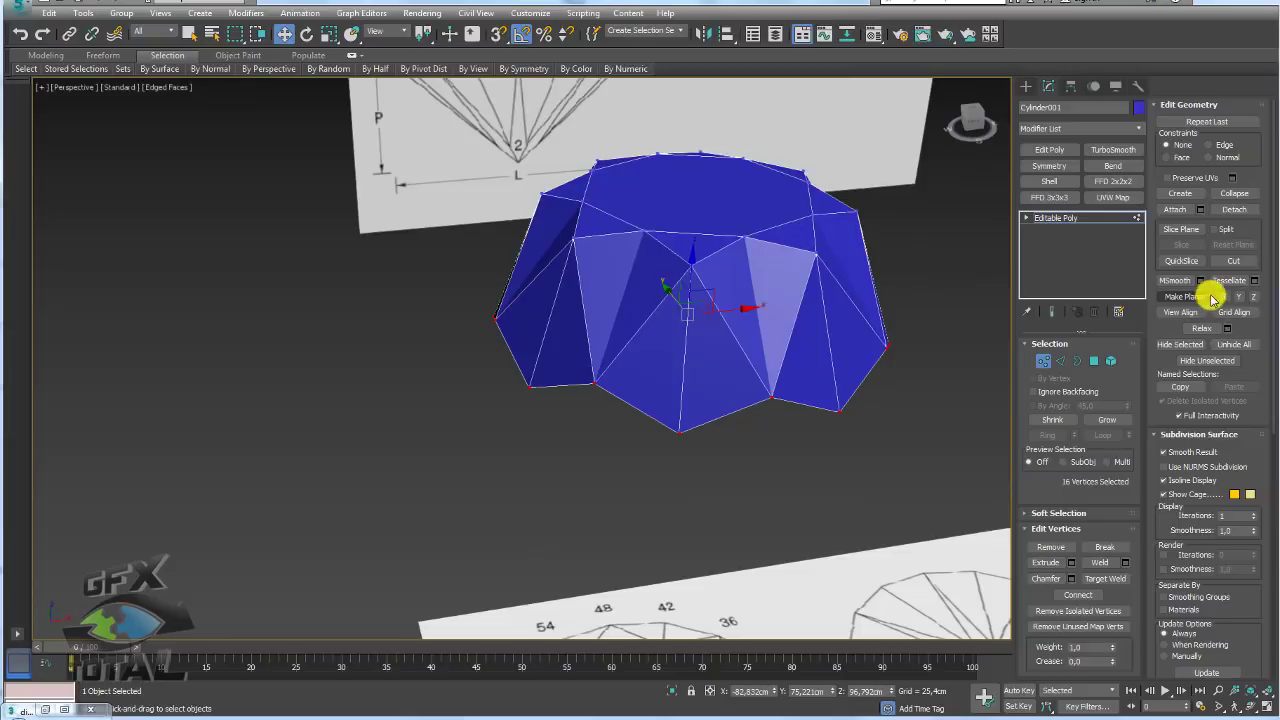
pyautogui.click(1256, 297)
pyautogui.moveTo(754, 351)
pyautogui.keyDown('alt'); pyautogui.mouseDown(button='middle')
pyautogui.moveTo(737, 431)
pyautogui.moveTo(735, 338)
pyautogui.mouseUp(button='middle'); pyautogui.keyUp('alt')
# Step: Raise the rim vertices to the girdle line at about Z 128.1 cm and nudge the eight table vertices up about 0.5 cm
pyautogui.press('f')
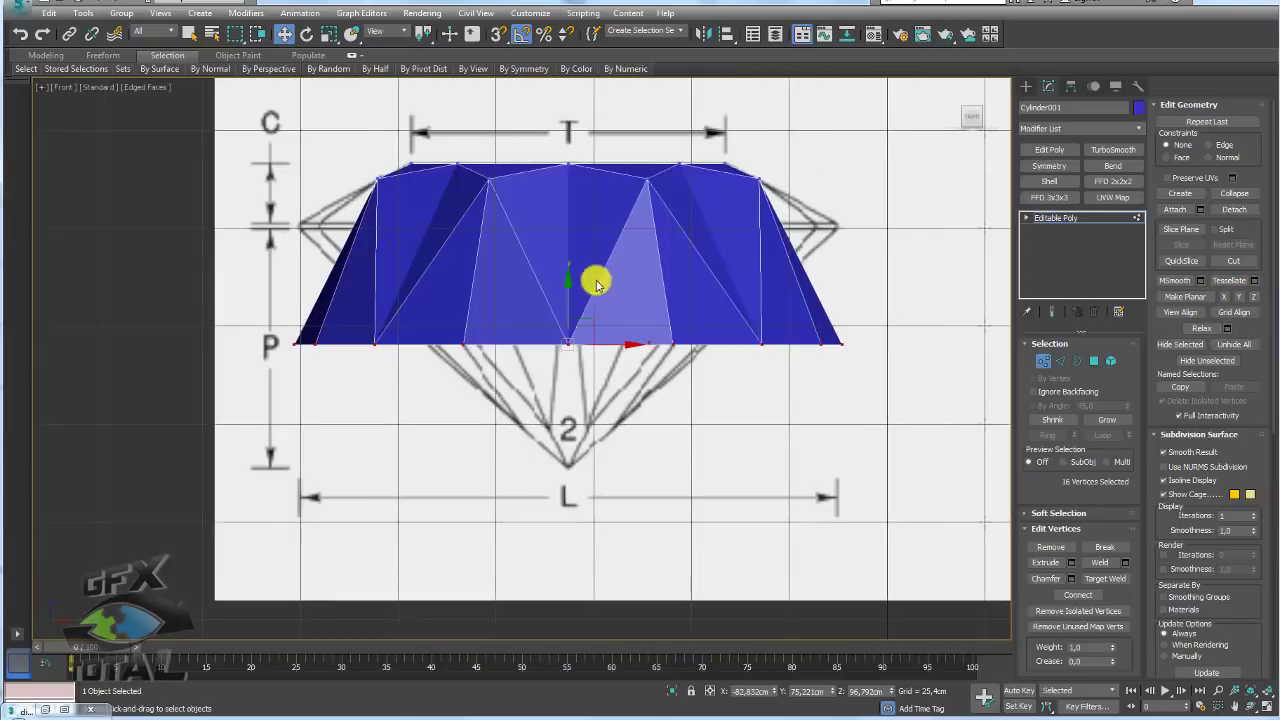
pyautogui.scroll(2, 583, 352)
pyautogui.moveTo(594, 383); pyautogui.dragTo(594, 209)
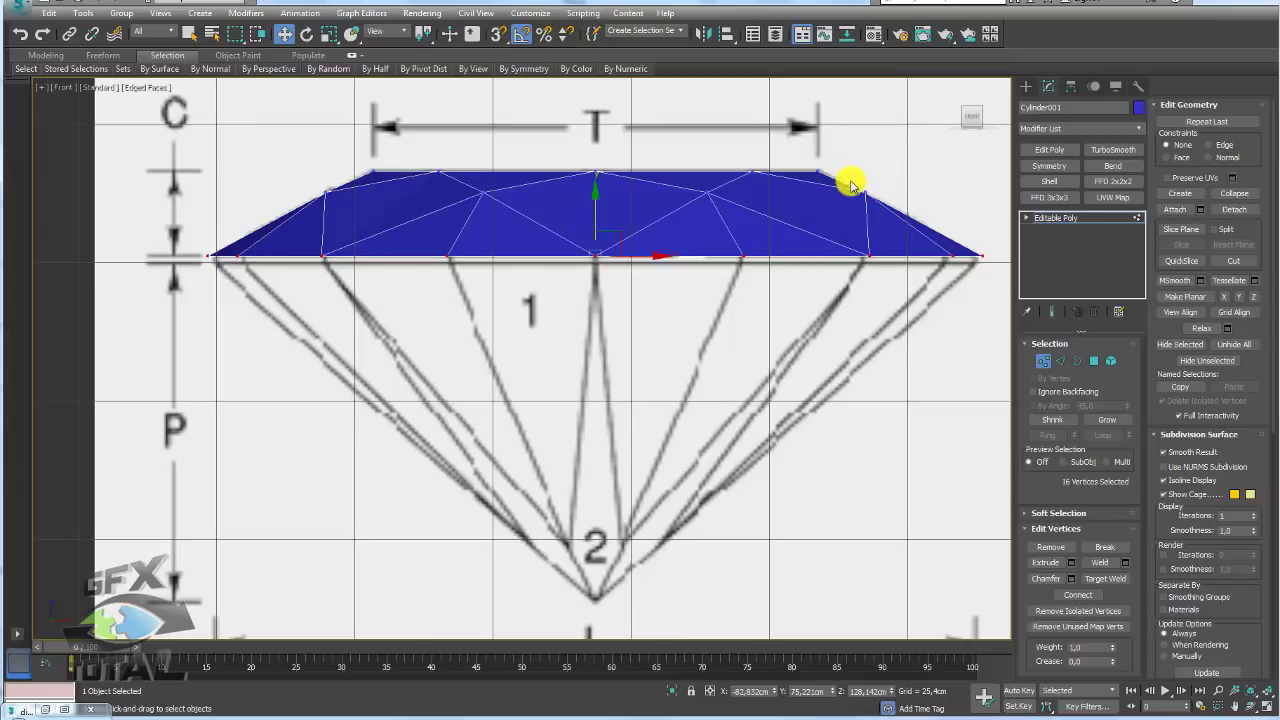
pyautogui.moveTo(596, 130); pyautogui.dragTo(600, 128)
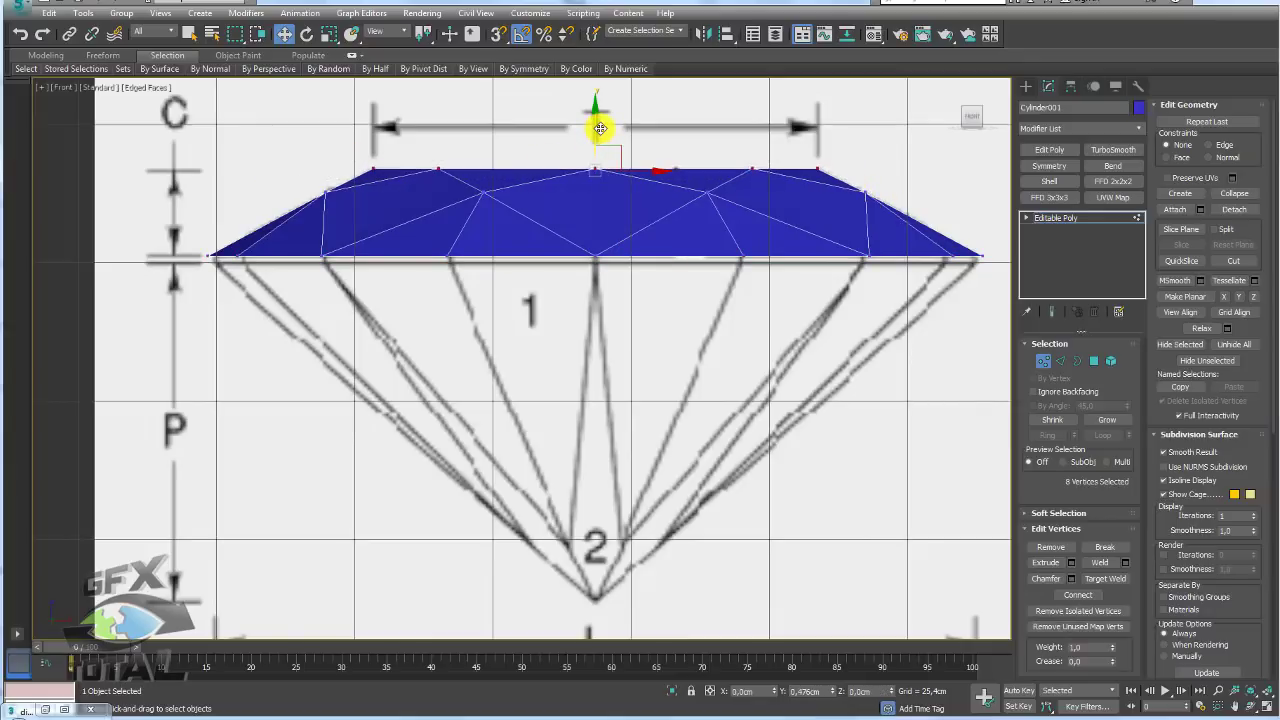
# Step: Extrude the crown's open border straight down to about Z 125.5 cm to form the thin girdle band
pyautogui.click(1077, 361)
pyautogui.moveTo(903, 343); pyautogui.dragTo(959, 419, button='middle')
pyautogui.press('p')
pyautogui.keyDown('shift'); pyautogui.moveTo(692, 180); pyautogui.dragTo(691, 180); pyautogui.keyUp('shift')
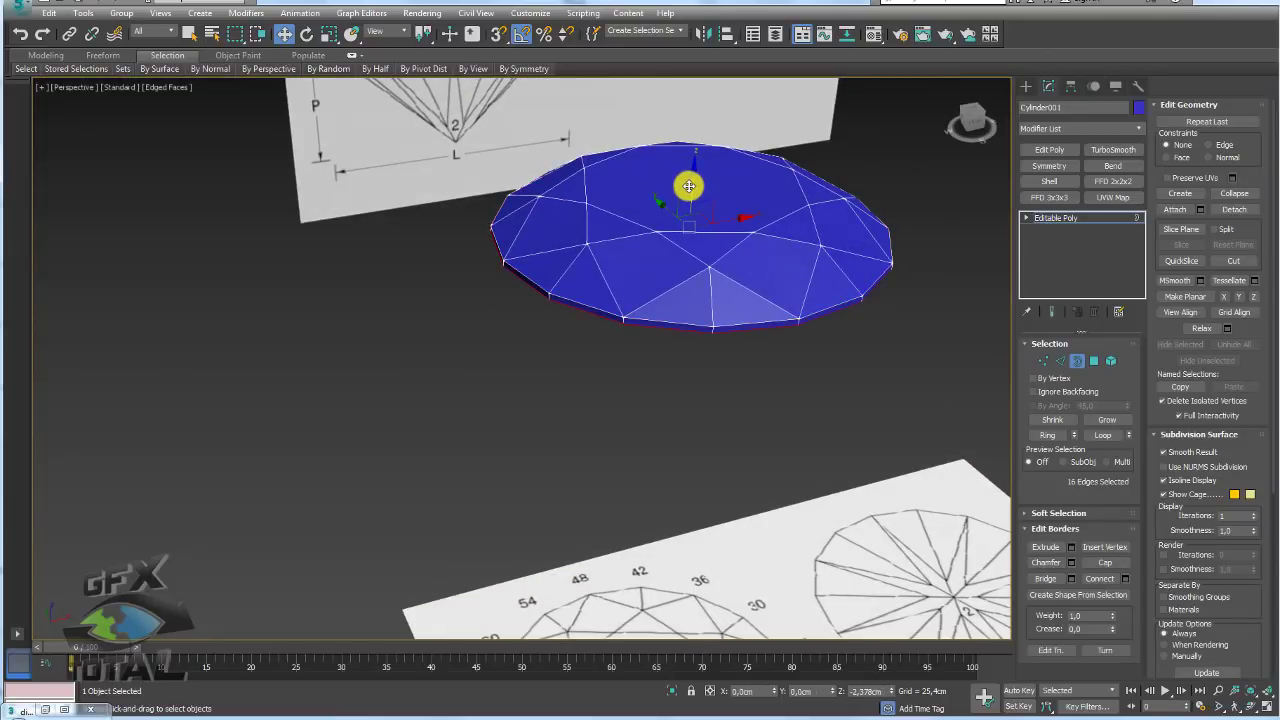
# Step: Extrude the open border down again to about Z 64.3 cm, level with the pavilion tip in the profile drawing
pyautogui.moveTo(688, 187); pyautogui.dragTo(697, 378, button='middle')
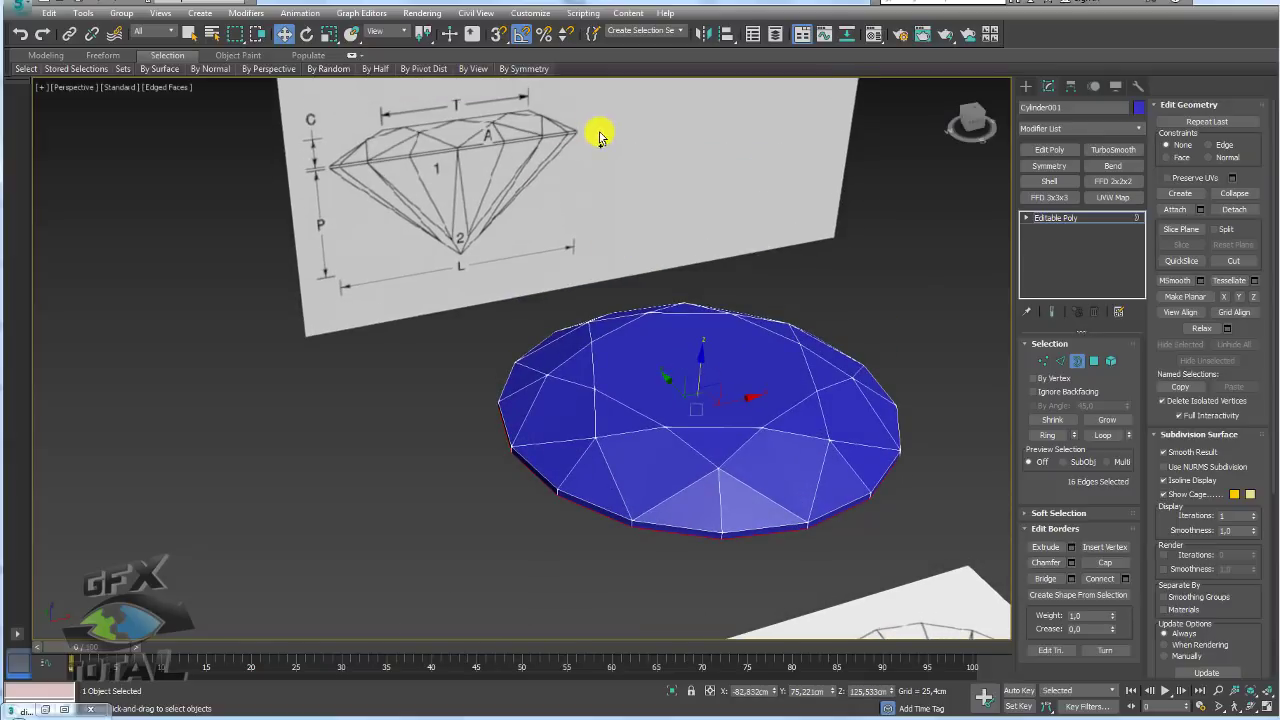
pyautogui.keyDown('alt'); pyautogui.moveTo(560, 189); pyautogui.dragTo(709, 377, button='middle'); pyautogui.keyUp('alt')
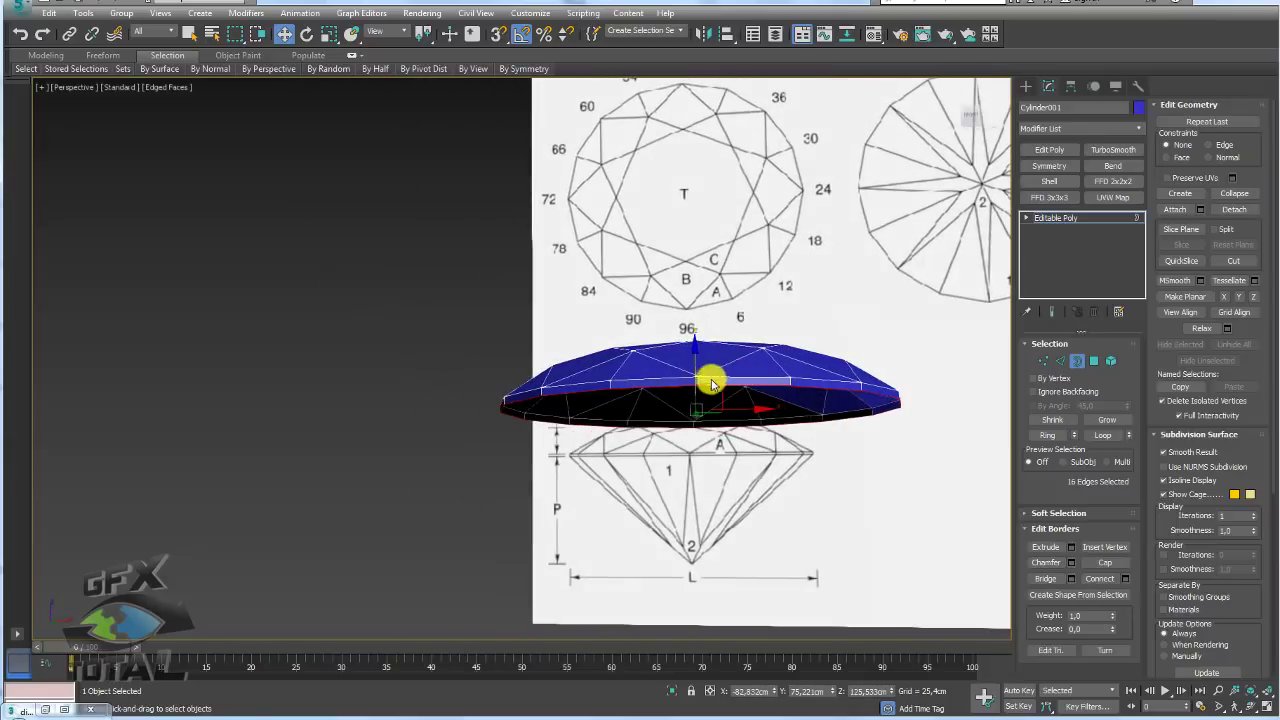
pyautogui.keyDown('shift'); pyautogui.moveTo(693, 361); pyautogui.dragTo(694, 527); pyautogui.keyUp('shift')
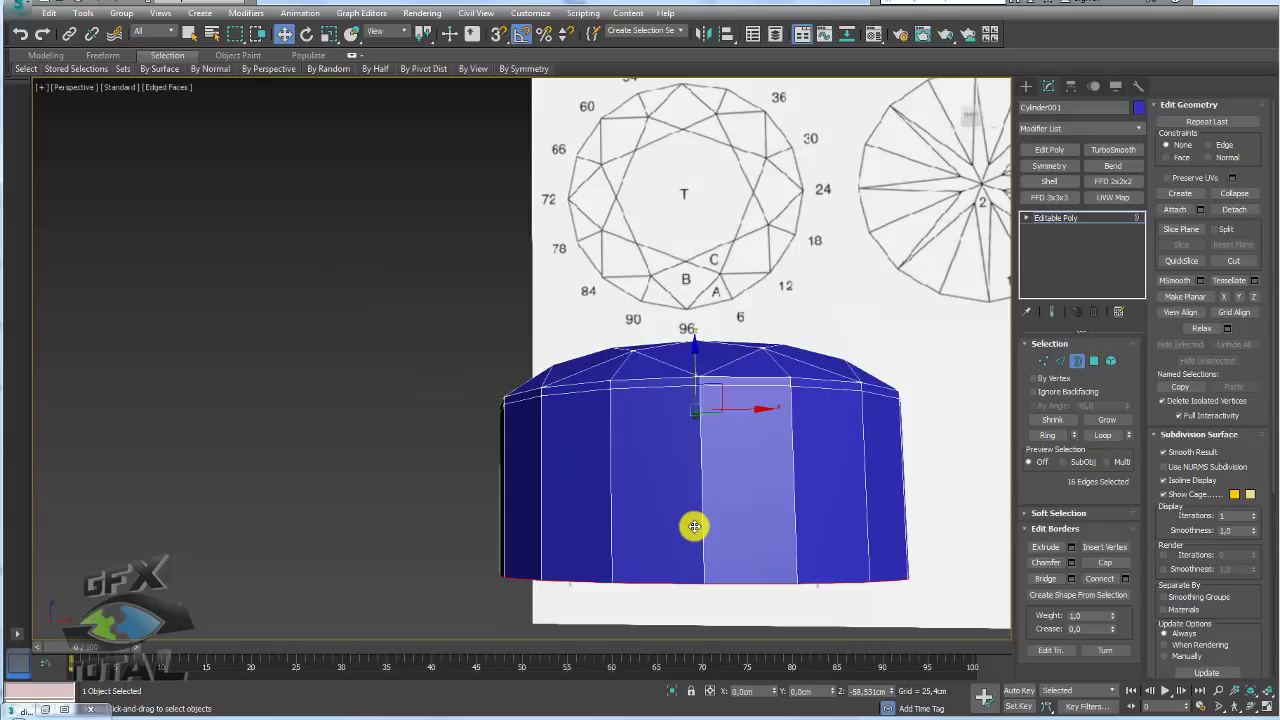
pyautogui.press('f')
pyautogui.moveTo(711, 486); pyautogui.dragTo(706, 357, button='middle')
pyautogui.scroll(-2, 588, 393)
pyautogui.moveTo(588, 393)
pyautogui.mouseDown()
pyautogui.moveTo(586, 246)
pyautogui.moveTo(587, 406)
pyautogui.mouseUp()
# Step: Collapse the extruded bottom border into a single point to close the pavilion
pyautogui.press('p')
pyautogui.keyDown('alt'); pyautogui.moveTo(634, 417); pyautogui.dragTo(680, 329, button='middle'); pyautogui.keyUp('alt')
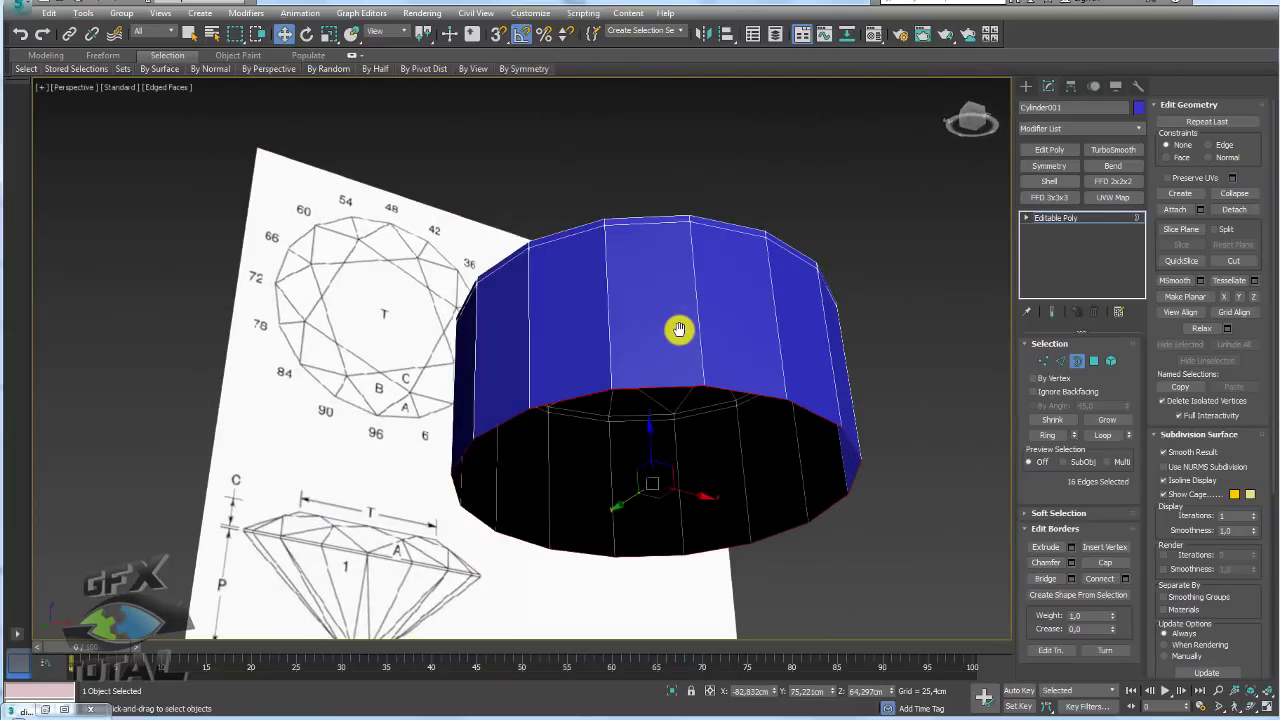
pyautogui.click(1234, 195)
# Step: Examine the narrow kite-shaped pavilion facet marked 2 on the side-profile reference
pyautogui.keyDown('alt'); pyautogui.moveTo(923, 266); pyautogui.dragTo(609, 466, button='middle'); pyautogui.keyUp('alt')
pyautogui.scroll(-4, 630, 466)
pyautogui.moveTo(607, 290); pyautogui.dragTo(618, 364, button='middle')
pyautogui.scroll(4, 618, 364)
pyautogui.scroll(5, 553, 240)
pyautogui.scroll(-3, 558, 245)
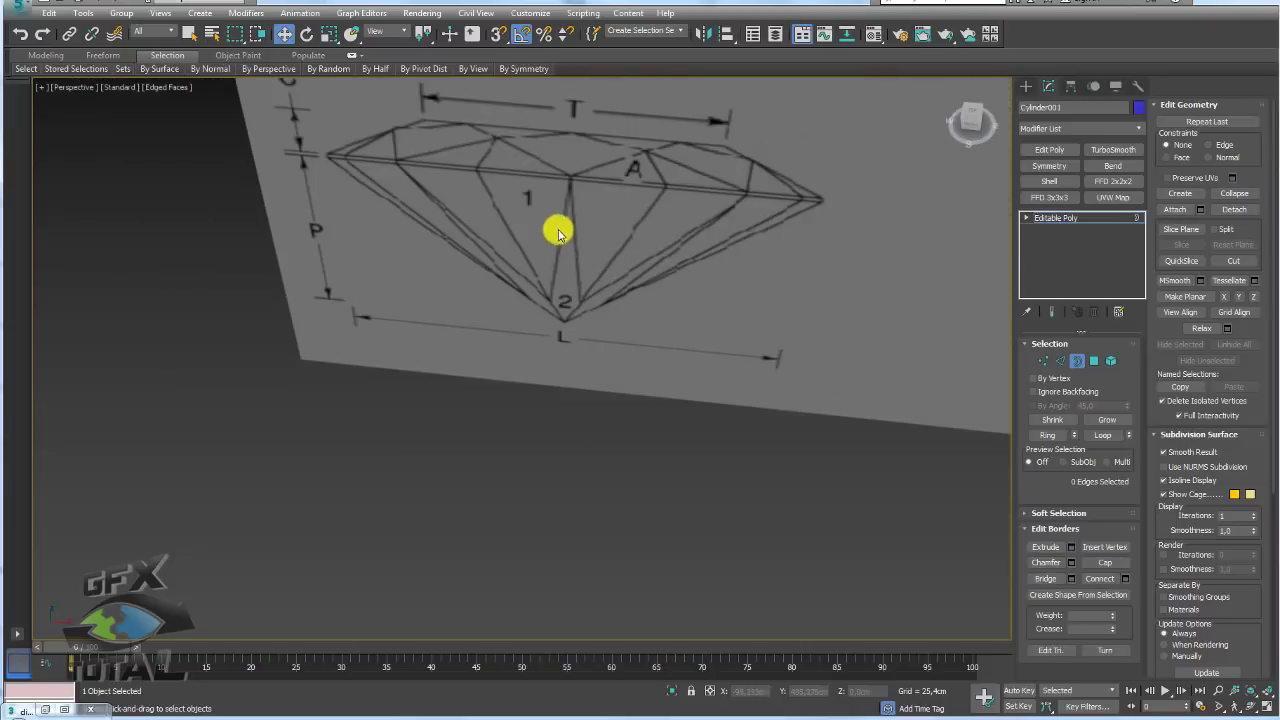
pyautogui.click(569, 180)
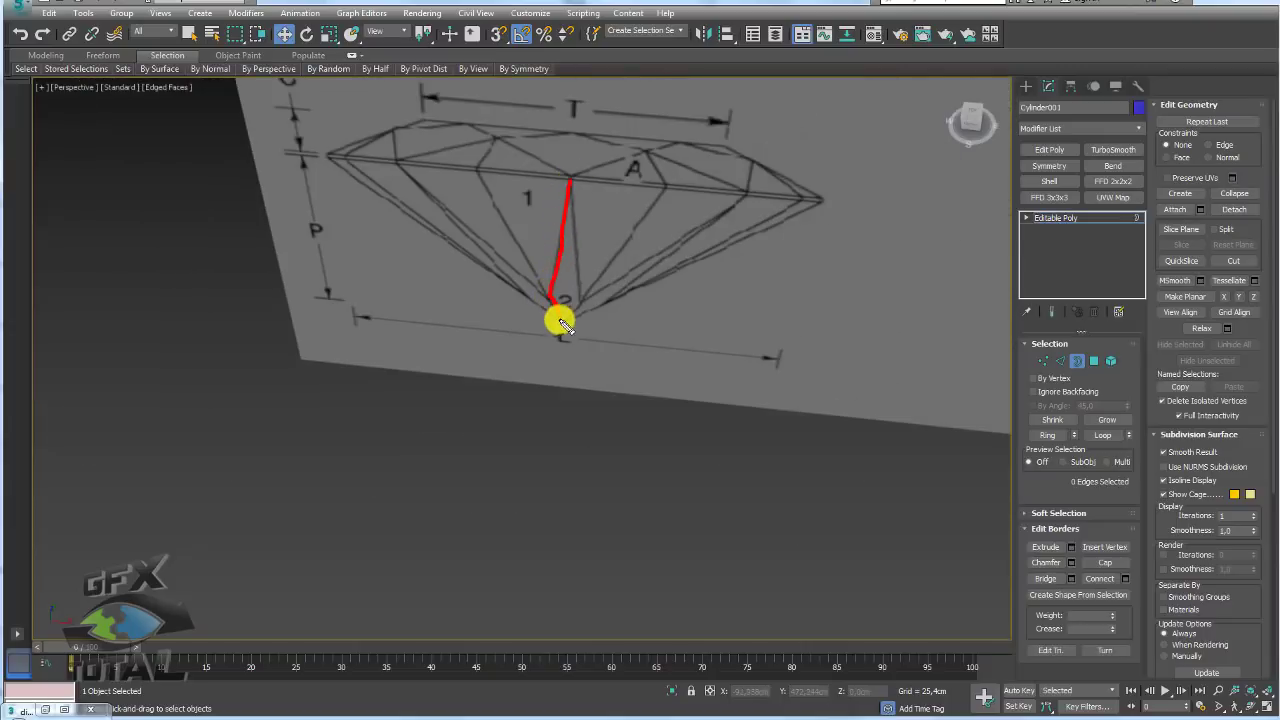
pyautogui.click(571, 185)
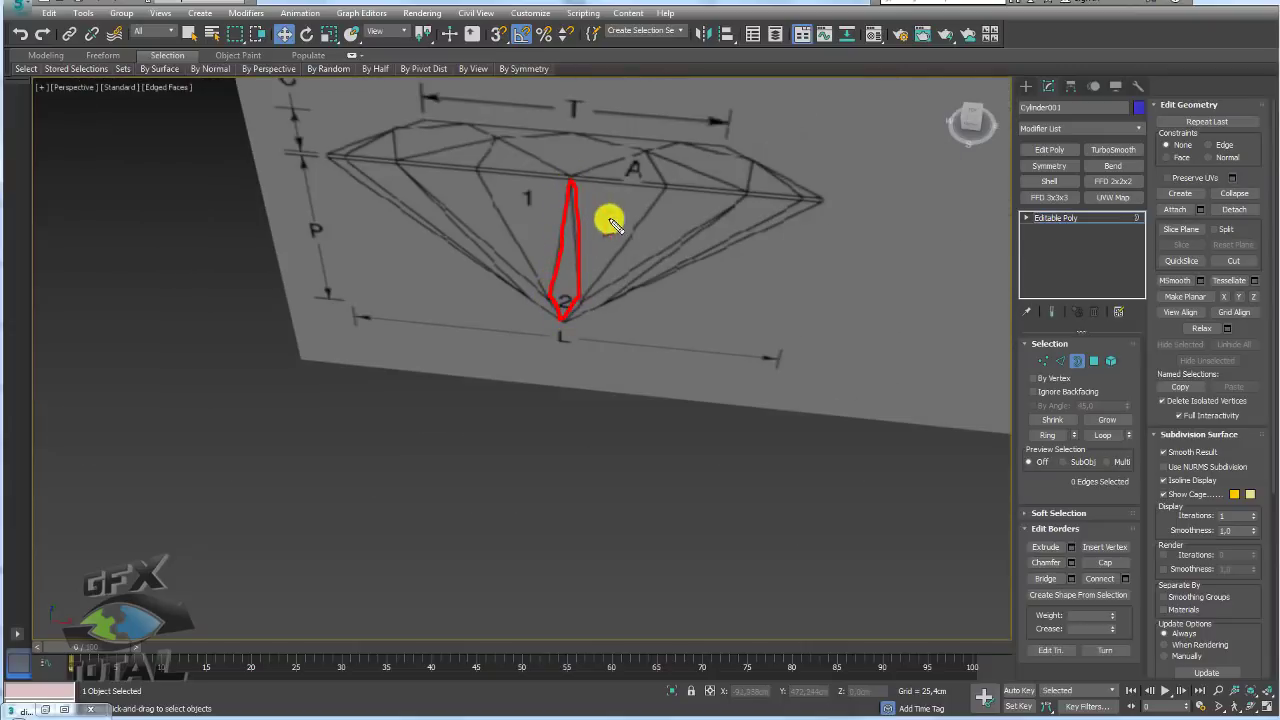
pyautogui.press('Escape')
pyautogui.scroll(-5, 686, 400)
pyautogui.keyDown('alt'); pyautogui.moveTo(683, 443); pyautogui.dragTo(763, 354, button='middle'); pyautogui.keyUp('alt')
pyautogui.scroll(-3, 691, 433)
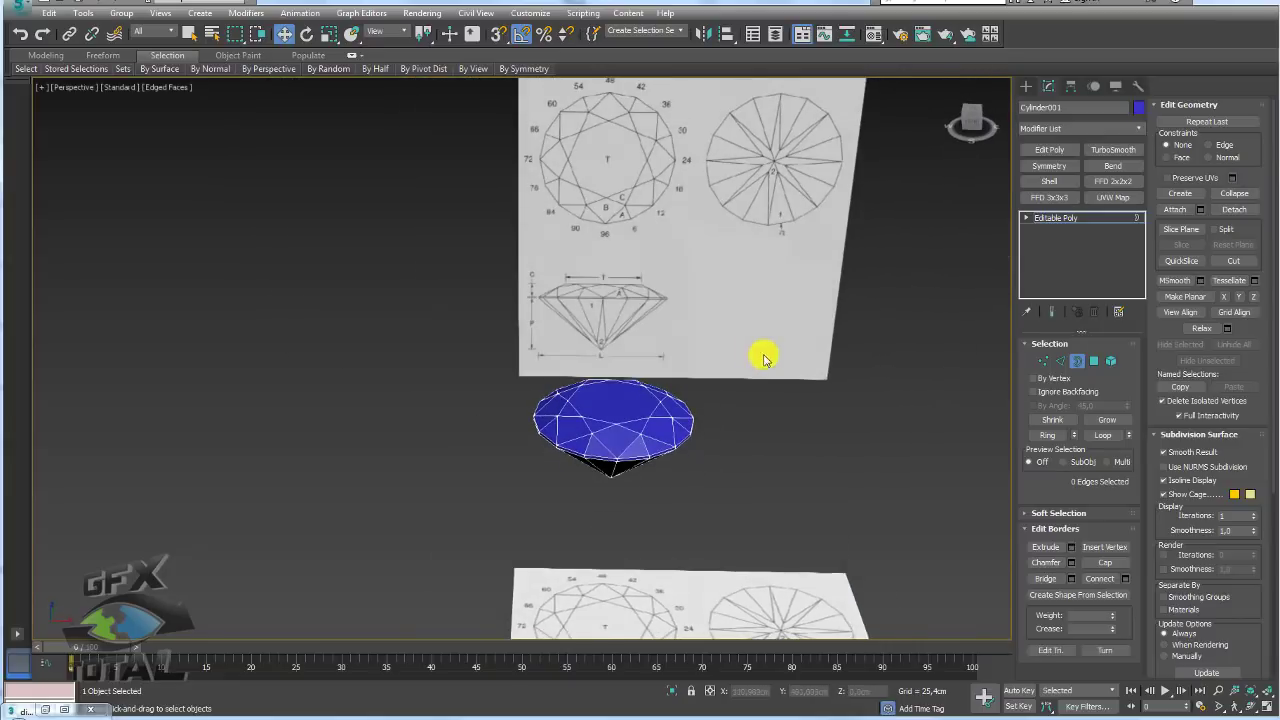
# Step: Connect the 16 pavilion edges between girdle and tip with 1 segment, pinch 0 and slide 66
pyautogui.click(1060, 361)
pyautogui.keyDown('alt'); pyautogui.moveTo(743, 466); pyautogui.dragTo(638, 484, button='middle'); pyautogui.keyUp('alt')
pyautogui.scroll(6, 637, 484)
pyautogui.moveTo(738, 447); pyautogui.dragTo(252, 482)
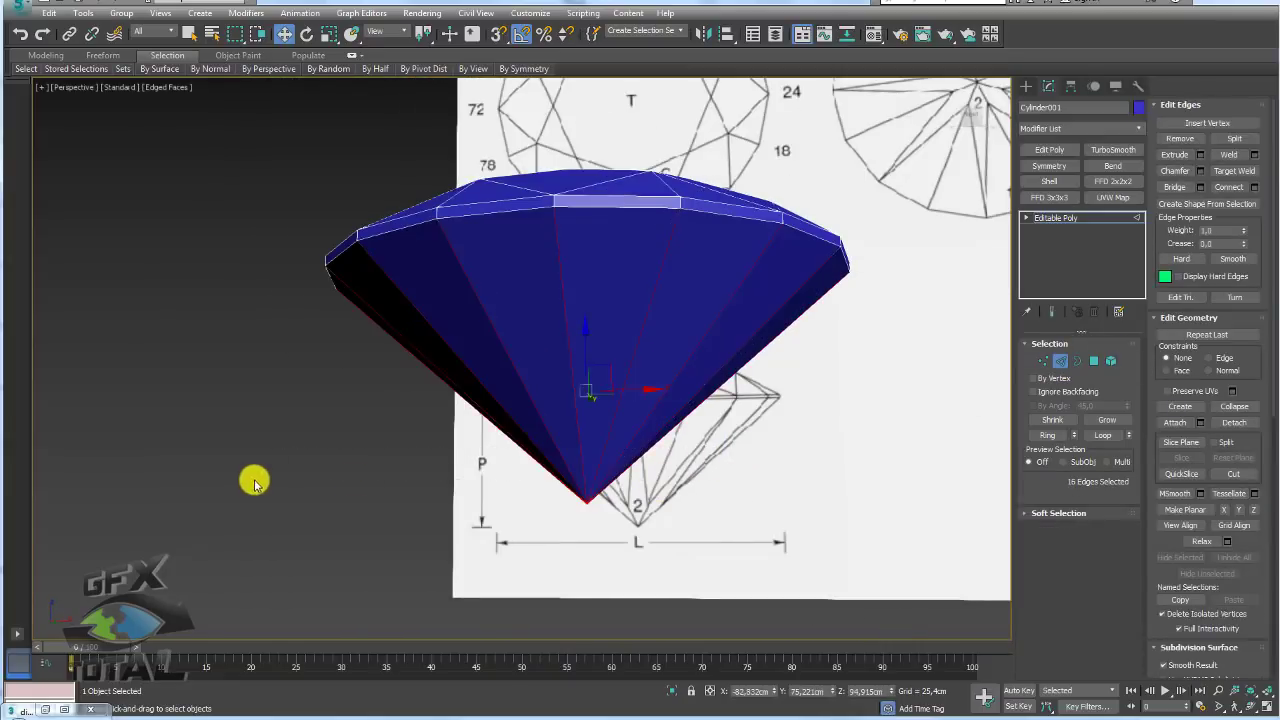
pyautogui.keyDown('alt'); pyautogui.moveTo(599, 475); pyautogui.dragTo(610, 497, button='middle'); pyautogui.keyUp('alt')
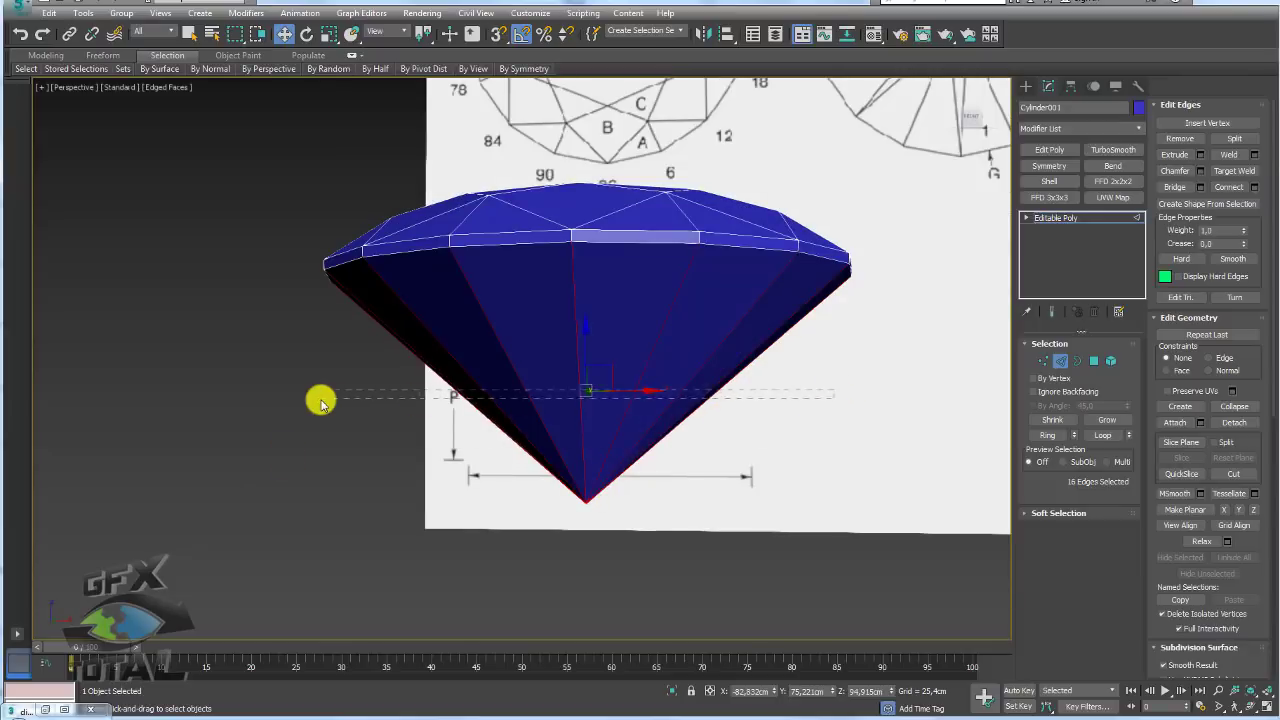
pyautogui.moveTo(303, 398); pyautogui.dragTo(760, 404)
pyautogui.moveTo(862, 424); pyautogui.dragTo(862, 424)
pyautogui.keyDown('alt'); pyautogui.moveTo(812, 388); pyautogui.dragTo(786, 363, button='middle'); pyautogui.keyUp('alt')
pyautogui.click(1255, 189)
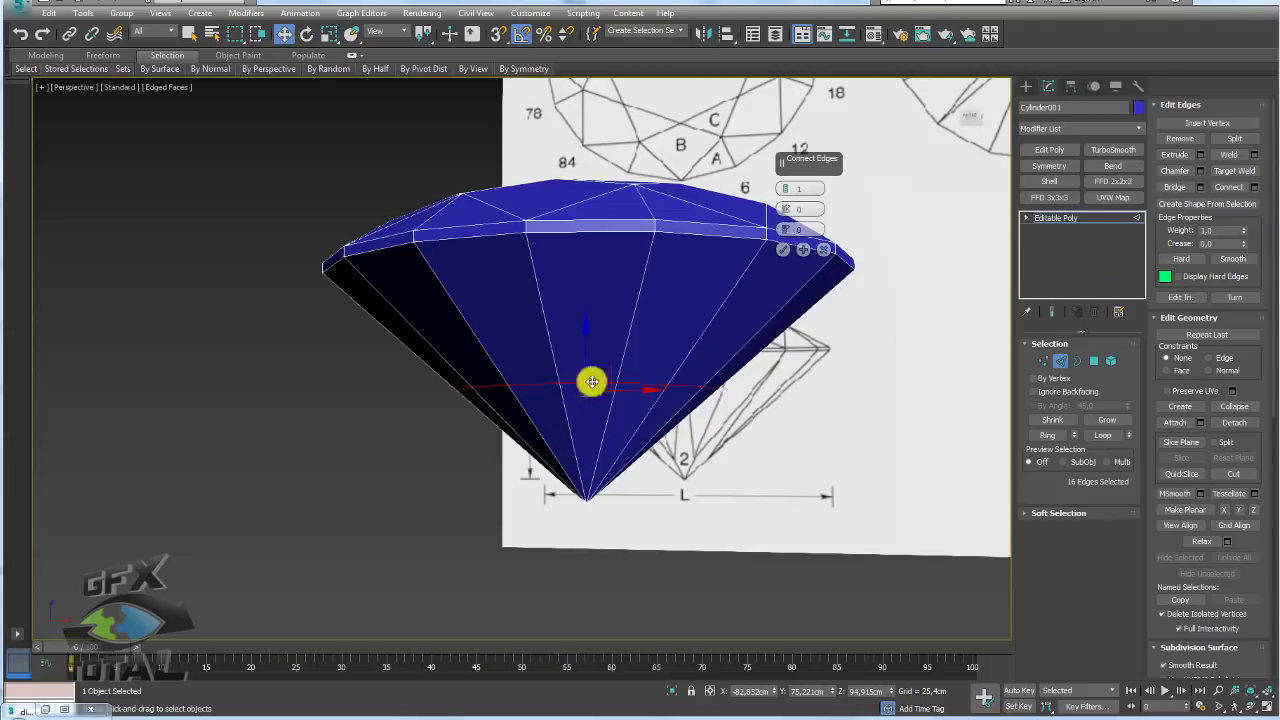
pyautogui.moveTo(783, 170); pyautogui.dragTo(171, 251)
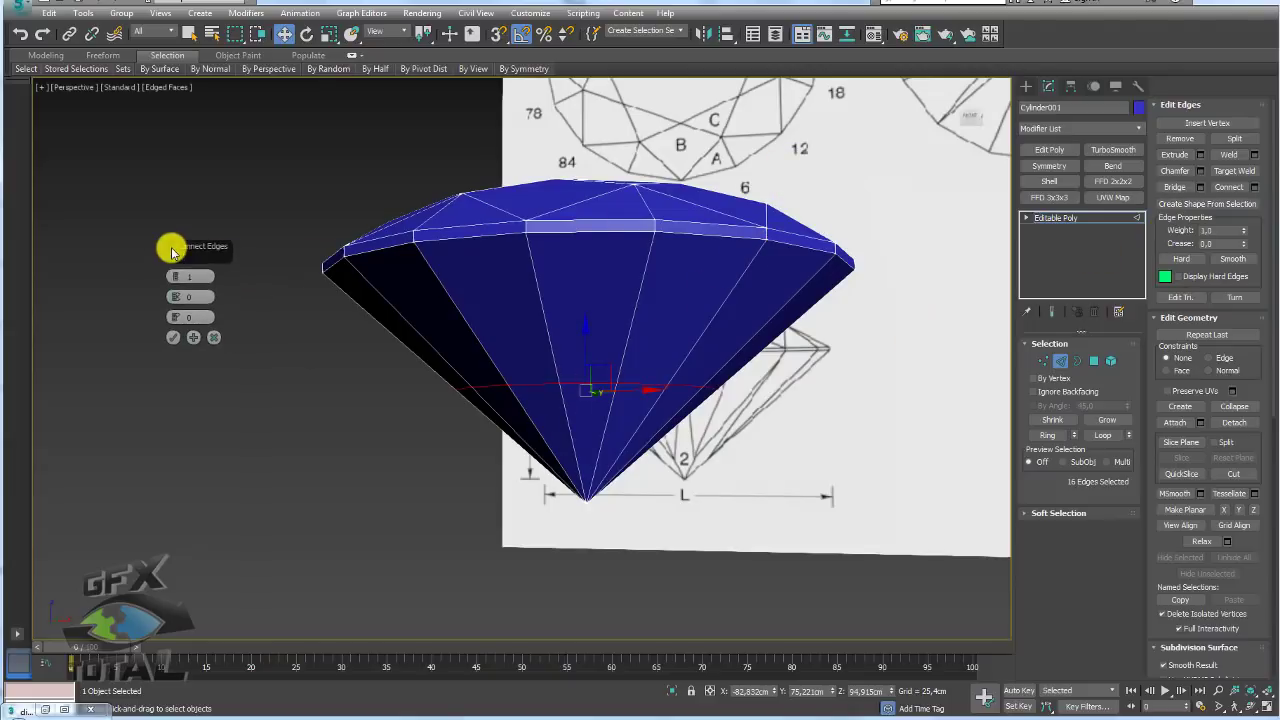
pyautogui.moveTo(171, 314); pyautogui.dragTo(188, 137)
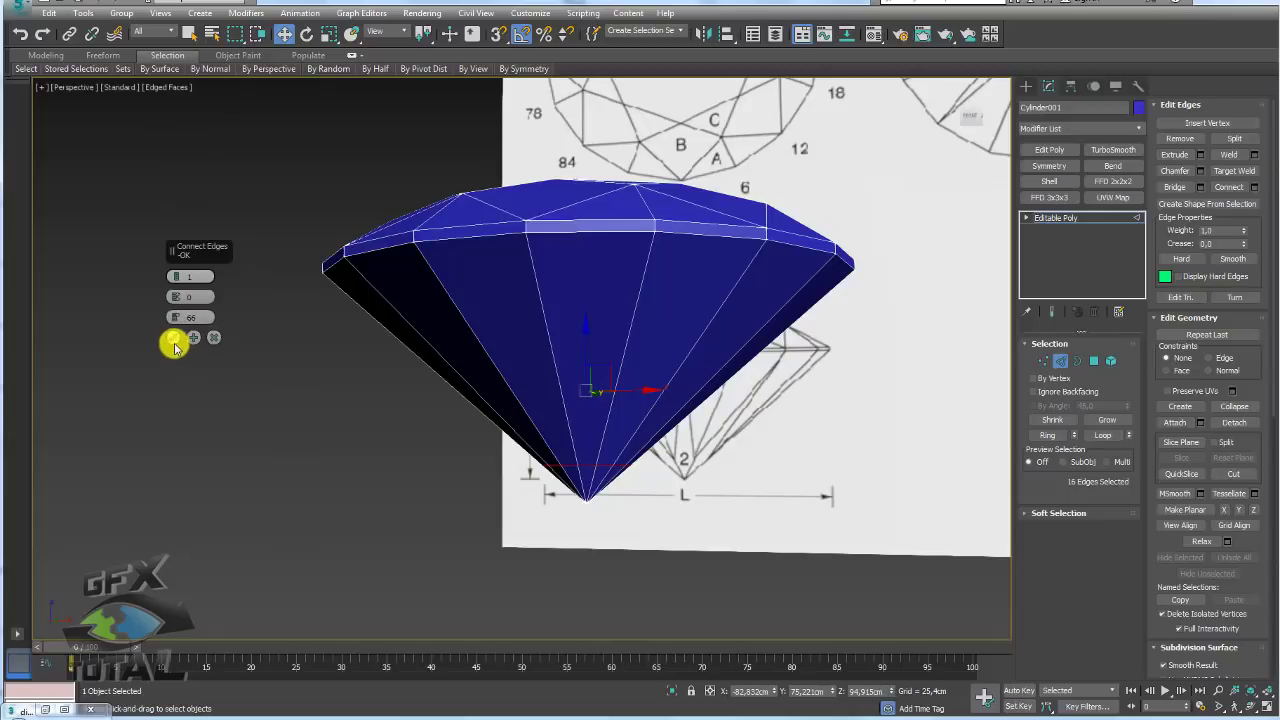
pyautogui.click(173, 337)
# Step: In the front view, move the whole diamond horizontally to about X 11.8 cm, uncovering the profile drawing's pavilion facets
pyautogui.moveTo(637, 379); pyautogui.dragTo(723, 420, button='middle')
pyautogui.click(1043, 360)
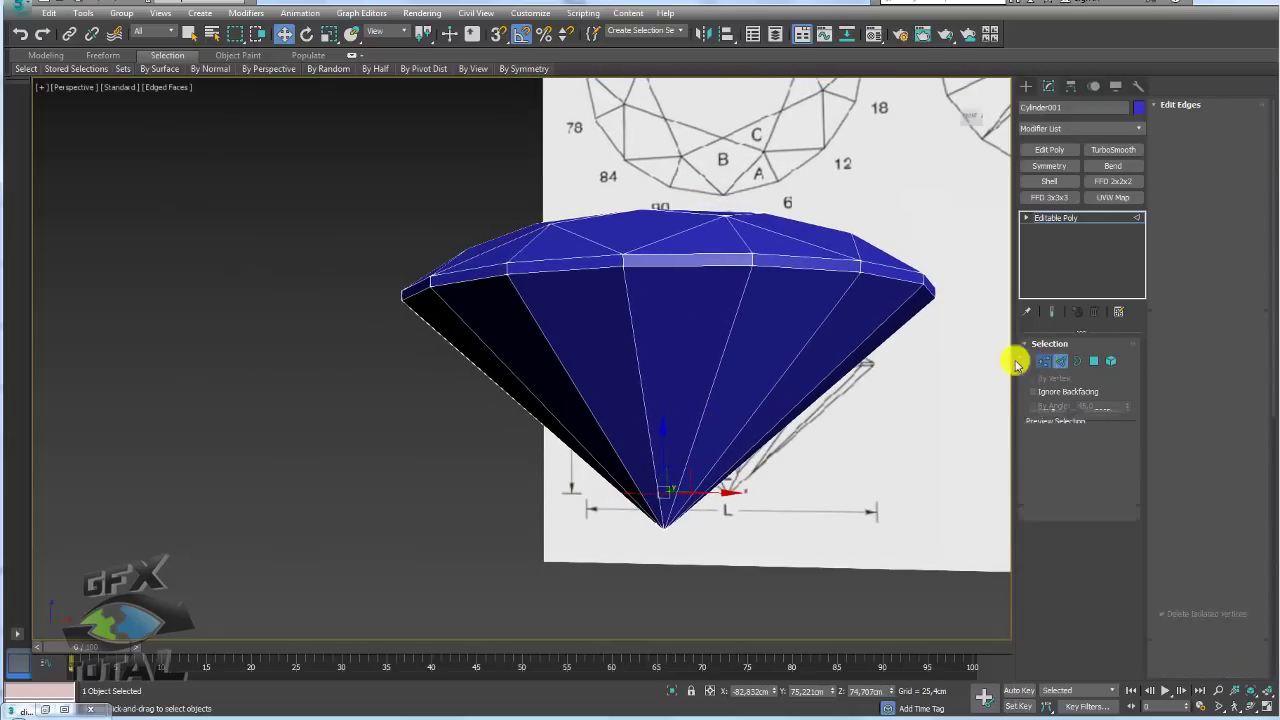
pyautogui.press('f')
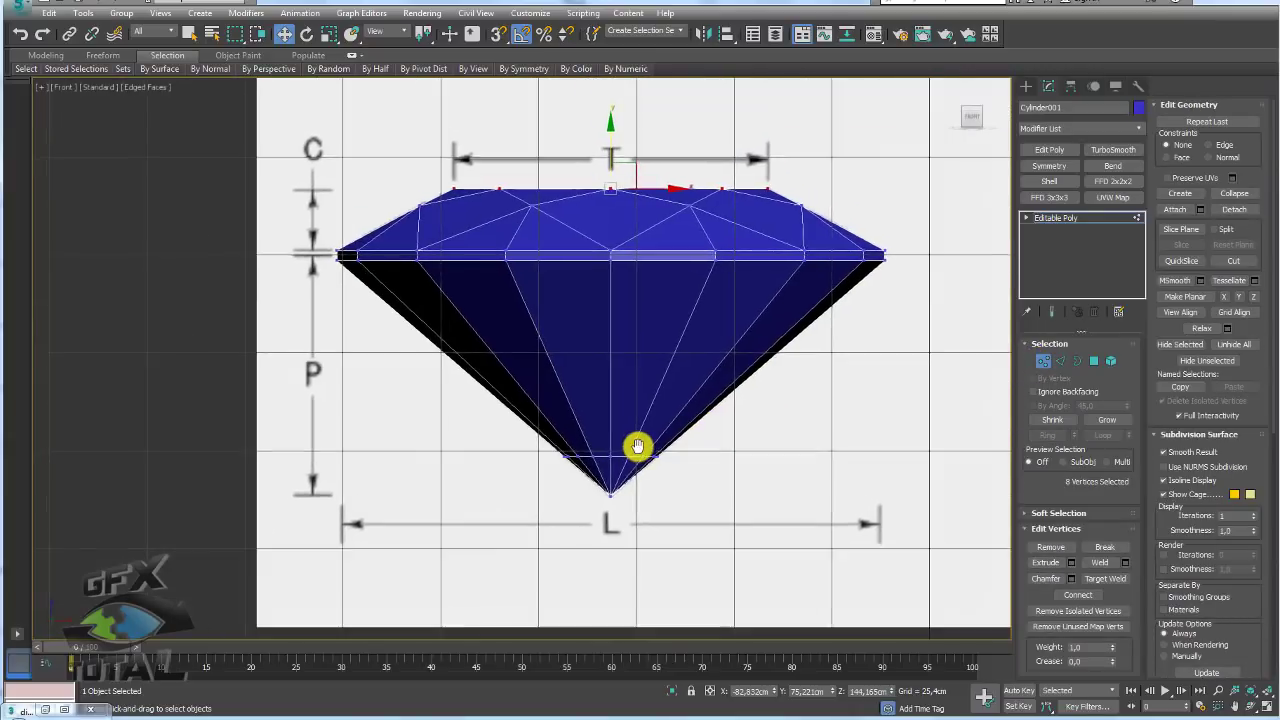
pyautogui.scroll(-2, 637, 449)
pyautogui.moveTo(700, 420); pyautogui.dragTo(562, 439, button='middle')
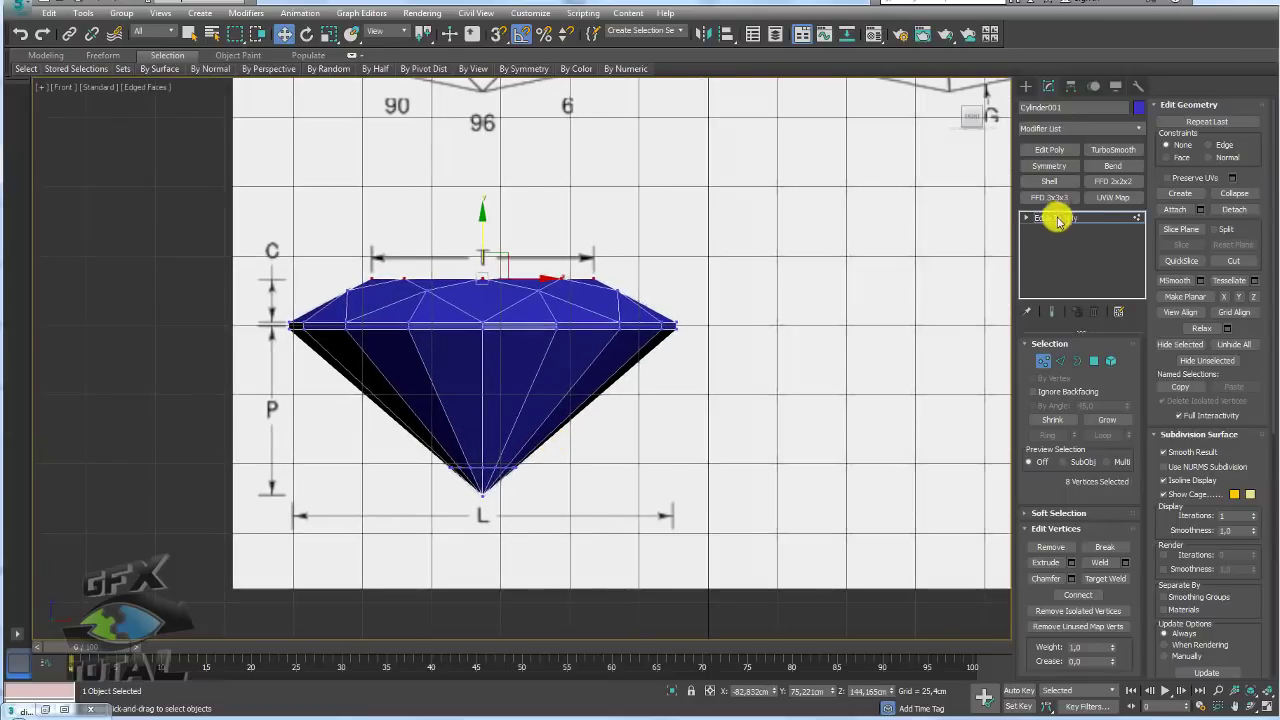
pyautogui.click(1060, 216)
pyautogui.moveTo(533, 439); pyautogui.dragTo(789, 434)
pyautogui.scroll(3, 657, 414)
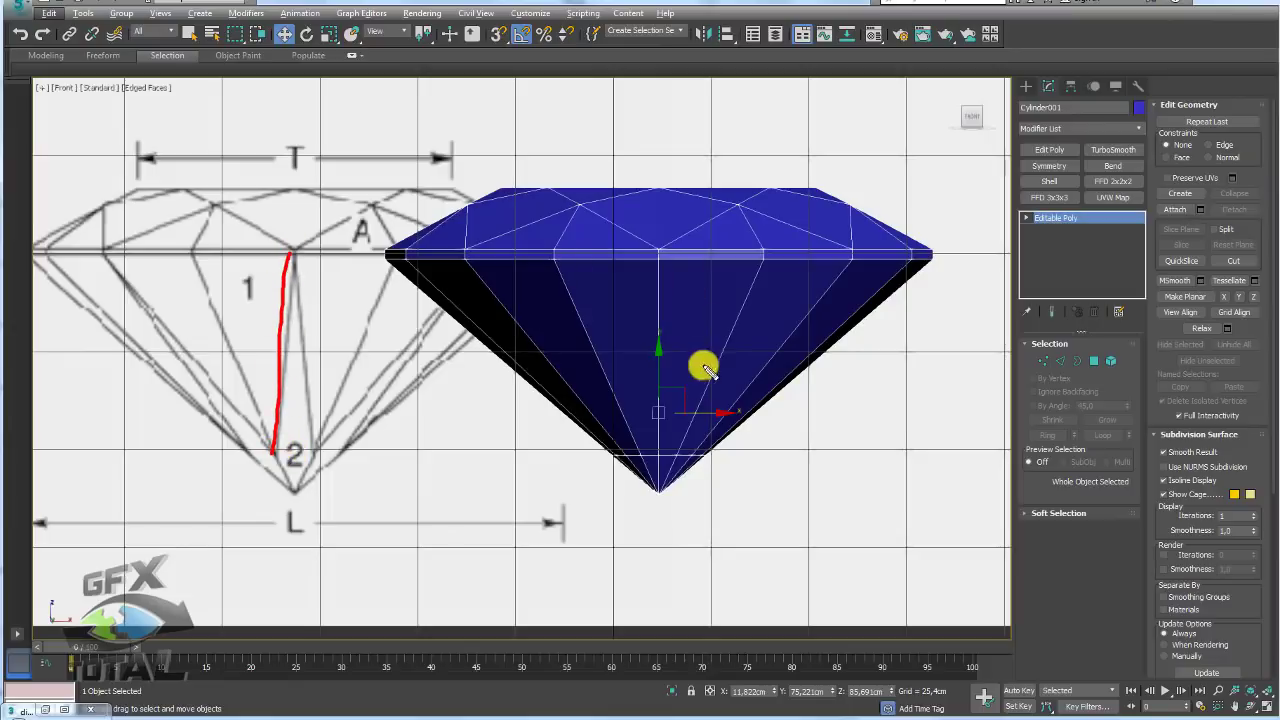
# Step: Connect the central girdle vertex to the two lower ring vertices on either side of the centre line, outlining facet 2
pyautogui.moveTo(638, 453)
pyautogui.mouseDown()
pyautogui.moveTo(652, 265)
pyautogui.moveTo(672, 452)
pyautogui.mouseUp()
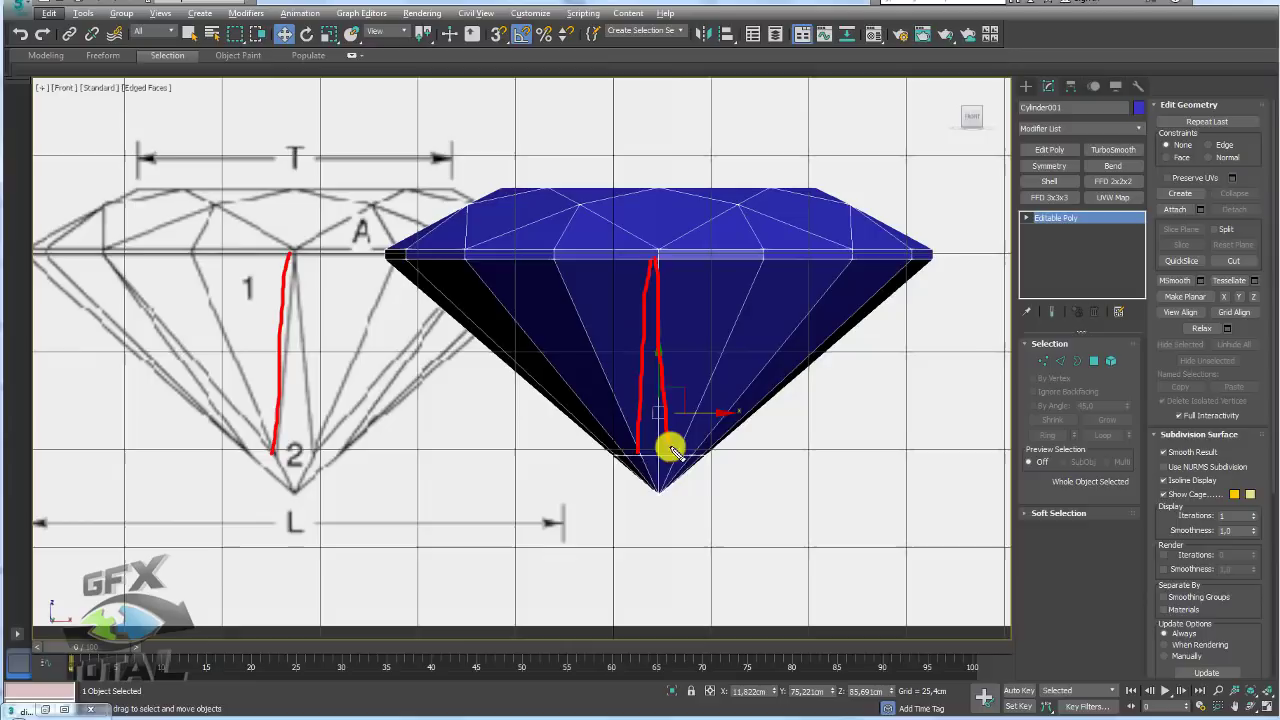
pyautogui.click(1043, 360)
pyautogui.click(641, 457)
pyautogui.keyDown('ctrl'); pyautogui.click(658, 256); pyautogui.keyUp('ctrl')
pyautogui.keyDown('ctrl'); pyautogui.click(676, 453); pyautogui.keyUp('ctrl')
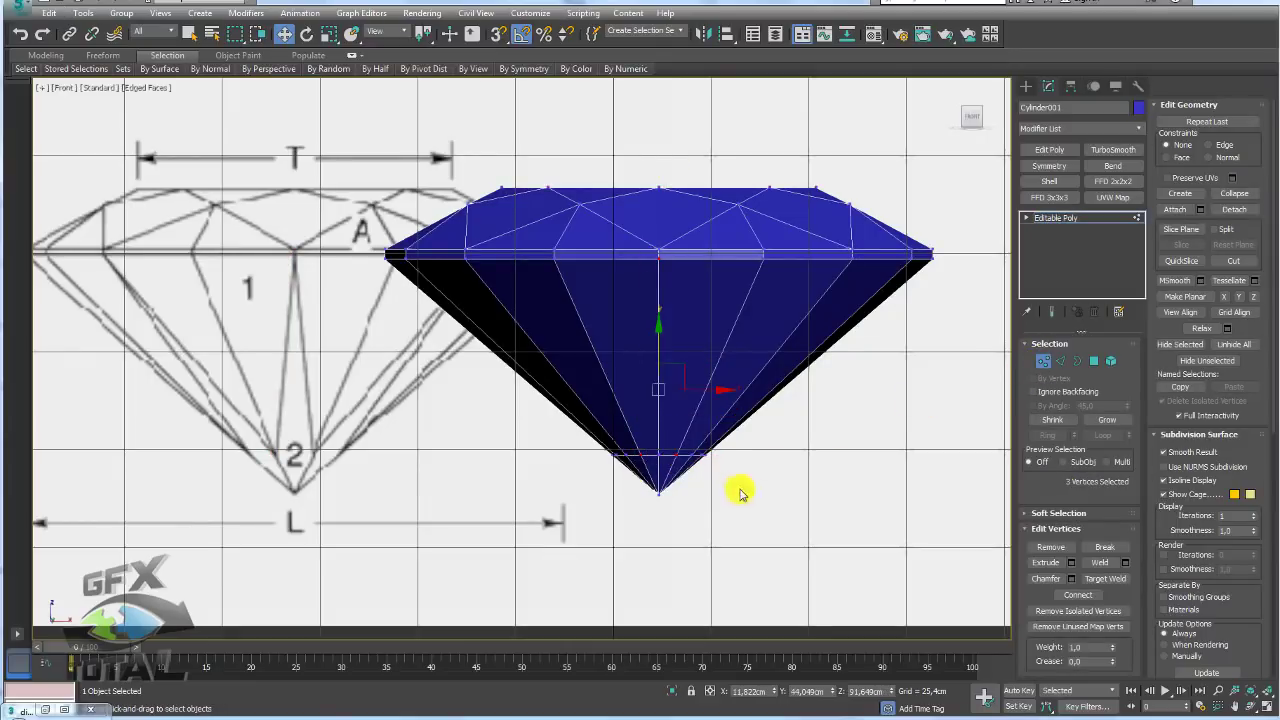
pyautogui.click(1080, 595)
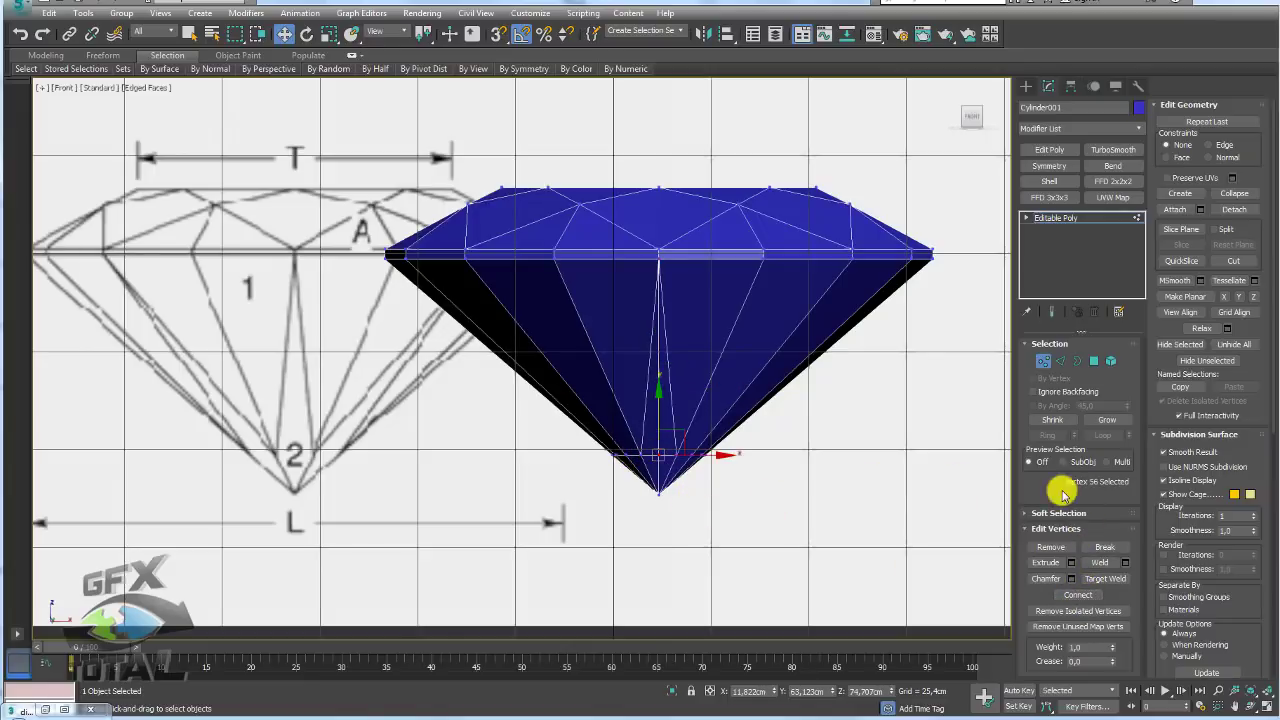
# Step: Remove the four edges meeting at the middle ring vertex inside the new outline, merging the area into one kite-shaped facet
pyautogui.click(1066, 368)
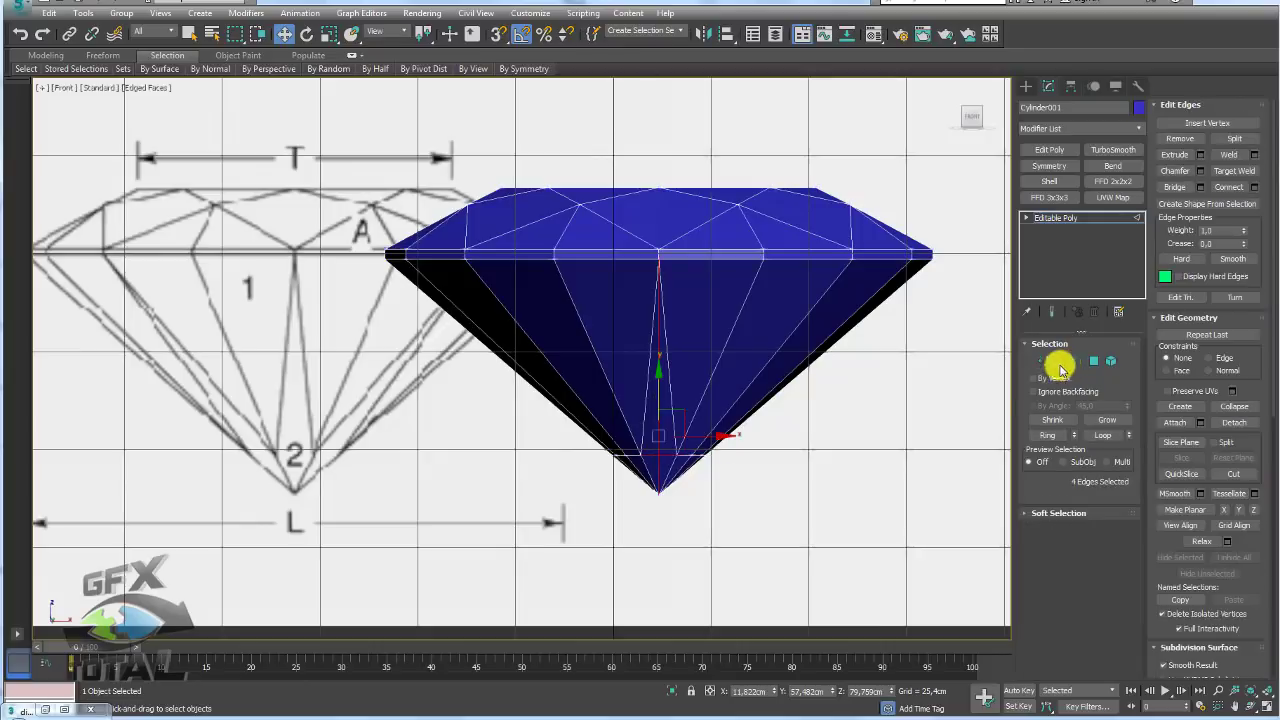
pyautogui.scroll(3, 679, 463)
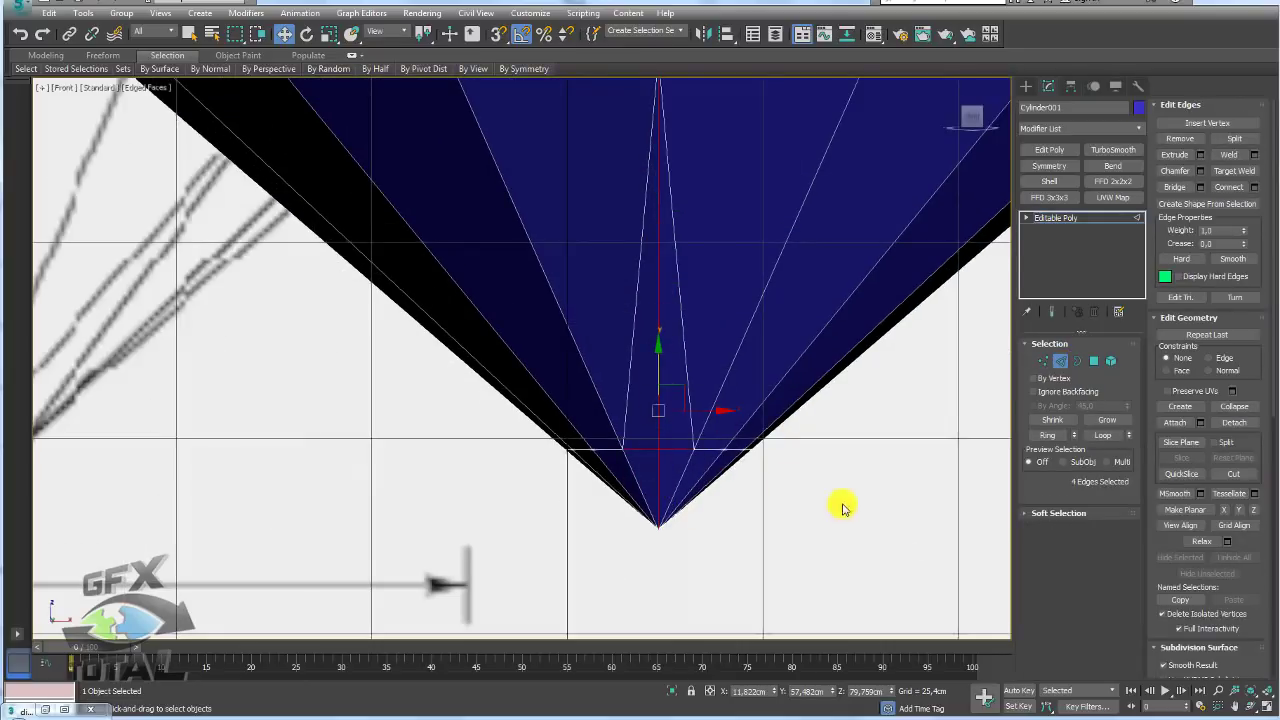
pyautogui.click(1188, 140)
pyautogui.scroll(-4, 606, 451)
pyautogui.scroll(2, 619, 438)
pyautogui.scroll(2, 671, 489)
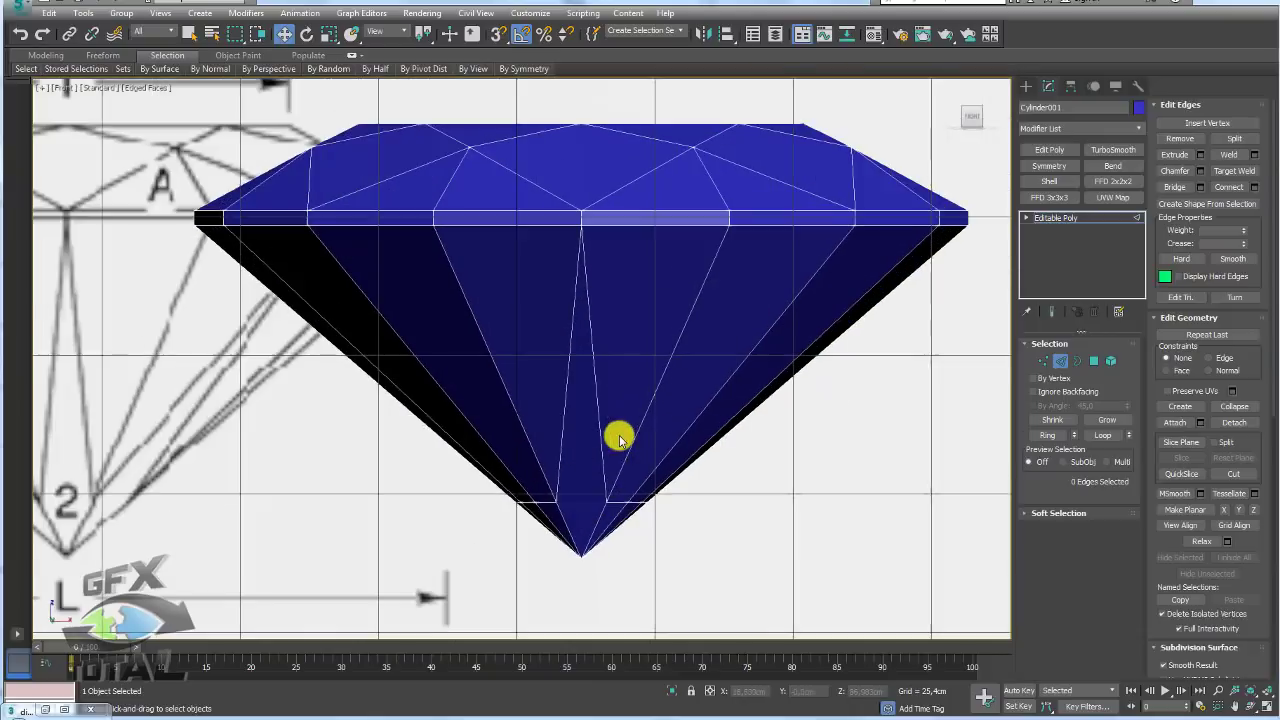
# Step: Select a girdle vertex and every other vertex of the lower pavilion ring for the remaining kite-shaped facets
pyautogui.keyDown('alt'); pyautogui.moveTo(671, 489); pyautogui.dragTo(643, 490, button='middle'); pyautogui.keyUp('alt')
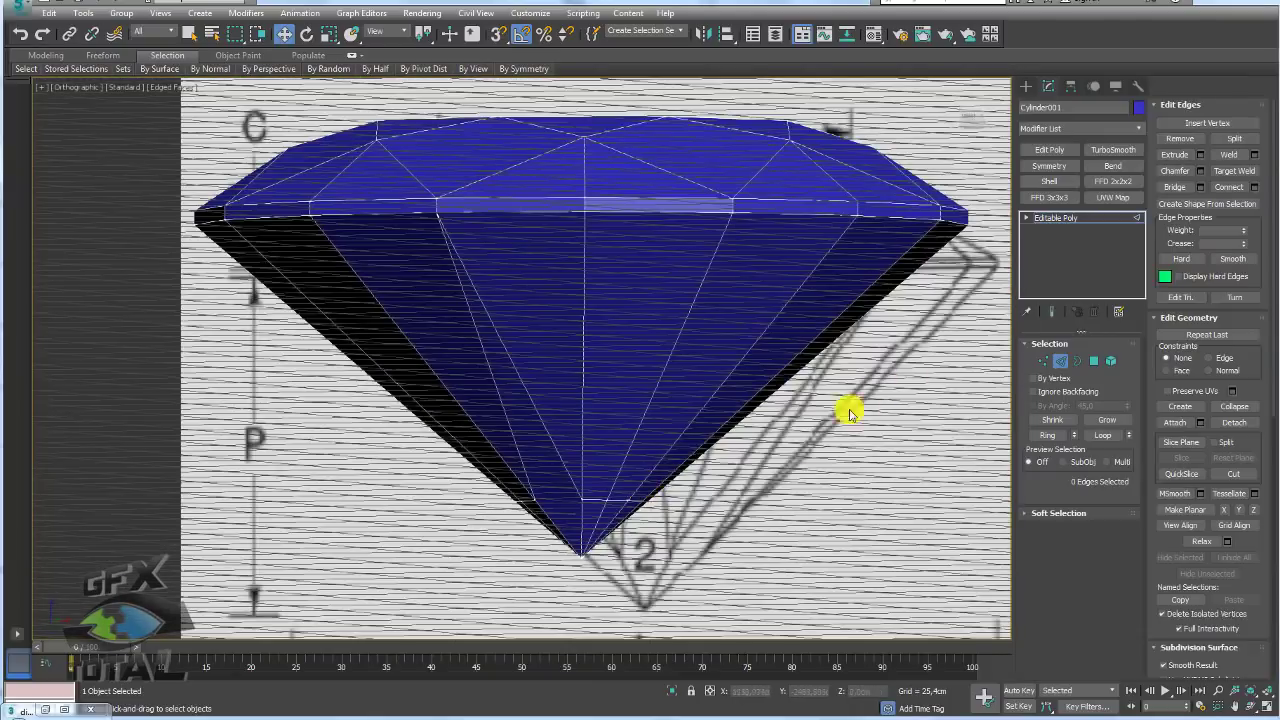
pyautogui.keyDown('alt'); pyautogui.moveTo(882, 393); pyautogui.dragTo(757, 469, button='middle'); pyautogui.keyUp('alt')
pyautogui.click(1044, 360)
pyautogui.click(575, 501)
pyautogui.click(687, 229)
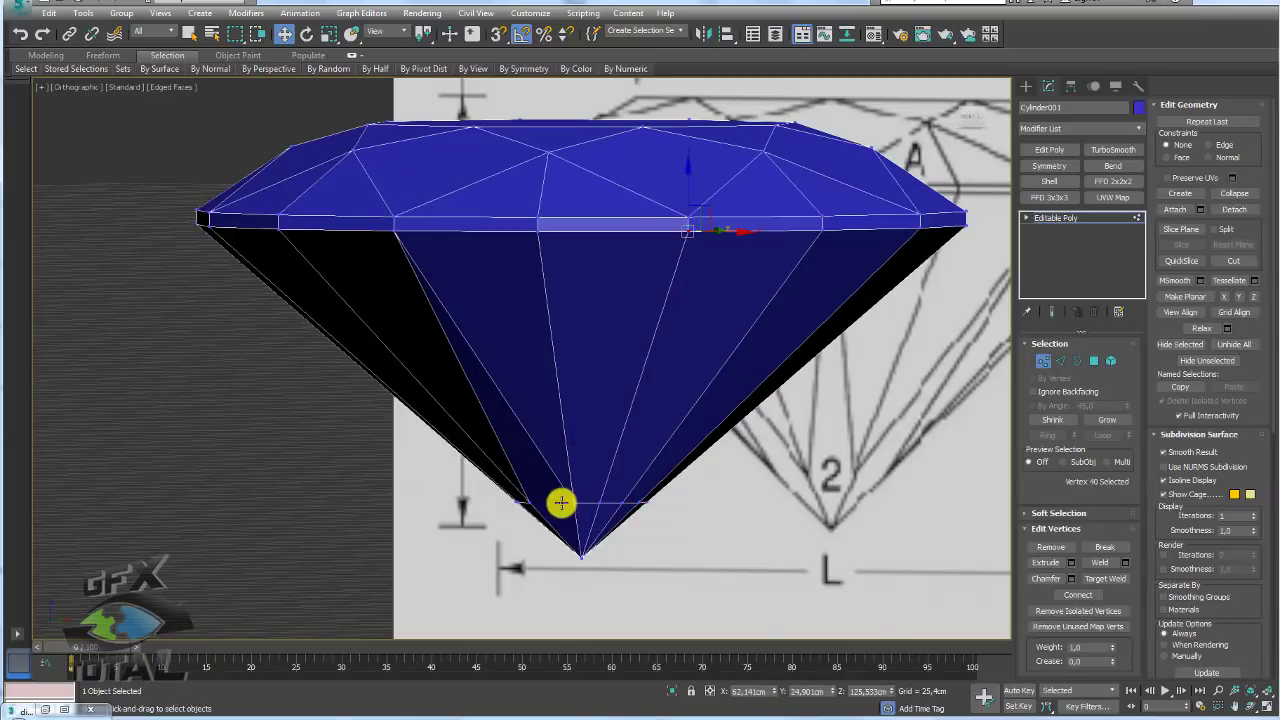
pyautogui.keyDown('ctrl'); pyautogui.click(575, 501); pyautogui.keyUp('ctrl')
pyautogui.keyDown('alt'); pyautogui.moveTo(621, 503); pyautogui.dragTo(575, 498, button='middle'); pyautogui.keyUp('alt')
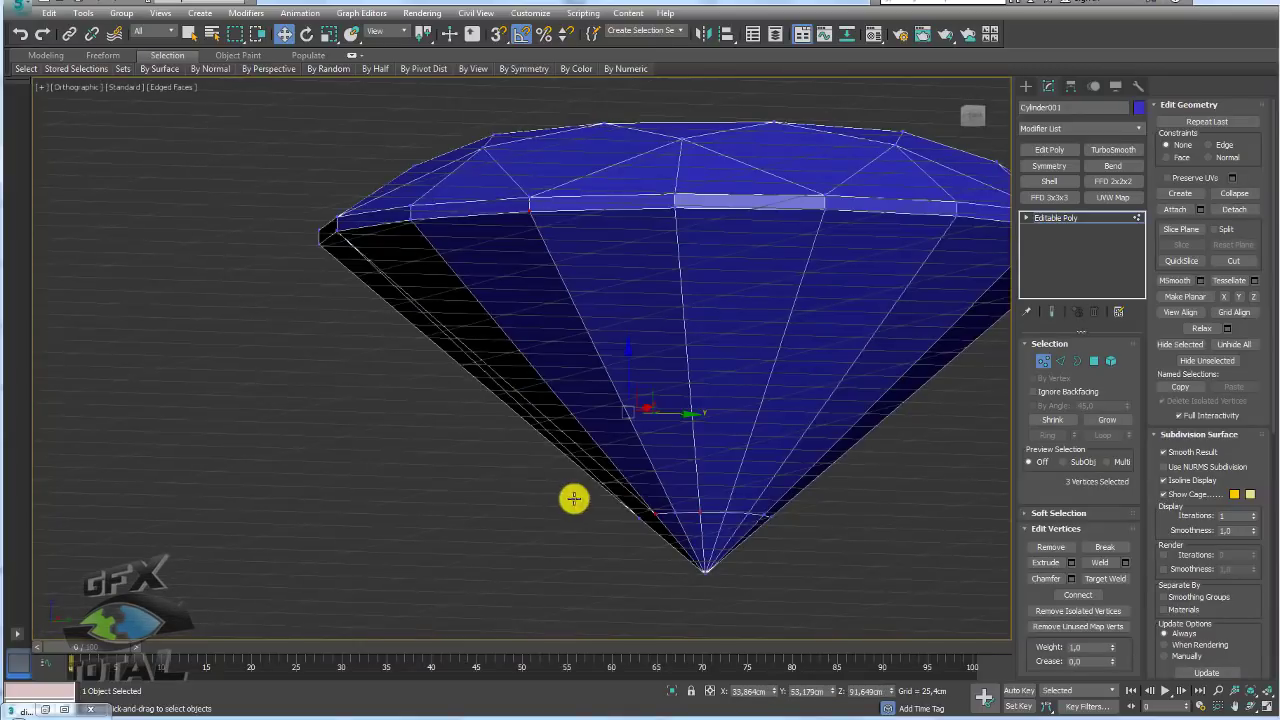
pyautogui.keyDown('ctrl'); pyautogui.click(747, 513); pyautogui.keyUp('ctrl')
pyautogui.scroll(2, 770, 523)
pyautogui.keyDown('alt'); pyautogui.moveTo(776, 525); pyautogui.dragTo(680, 522, button='middle'); pyautogui.keyUp('alt')
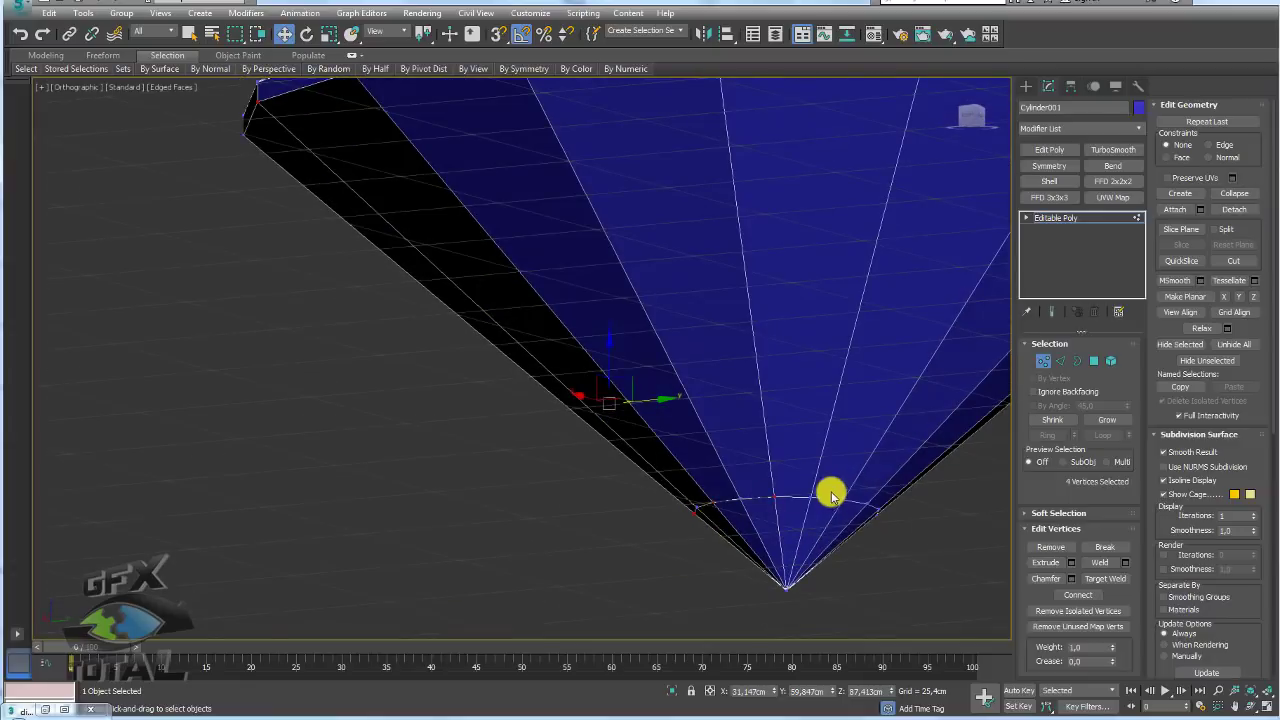
pyautogui.keyDown('ctrl'); pyautogui.click(841, 499); pyautogui.keyUp('ctrl')
pyautogui.keyDown('ctrl'); pyautogui.click(878, 509); pyautogui.keyUp('ctrl')
pyautogui.keyDown('alt'); pyautogui.moveTo(885, 520); pyautogui.dragTo(762, 518, button='middle'); pyautogui.keyUp('alt')
pyautogui.keyDown('ctrl'); pyautogui.click(840, 480); pyautogui.keyUp('ctrl')
pyautogui.scroll(2, 800, 480)
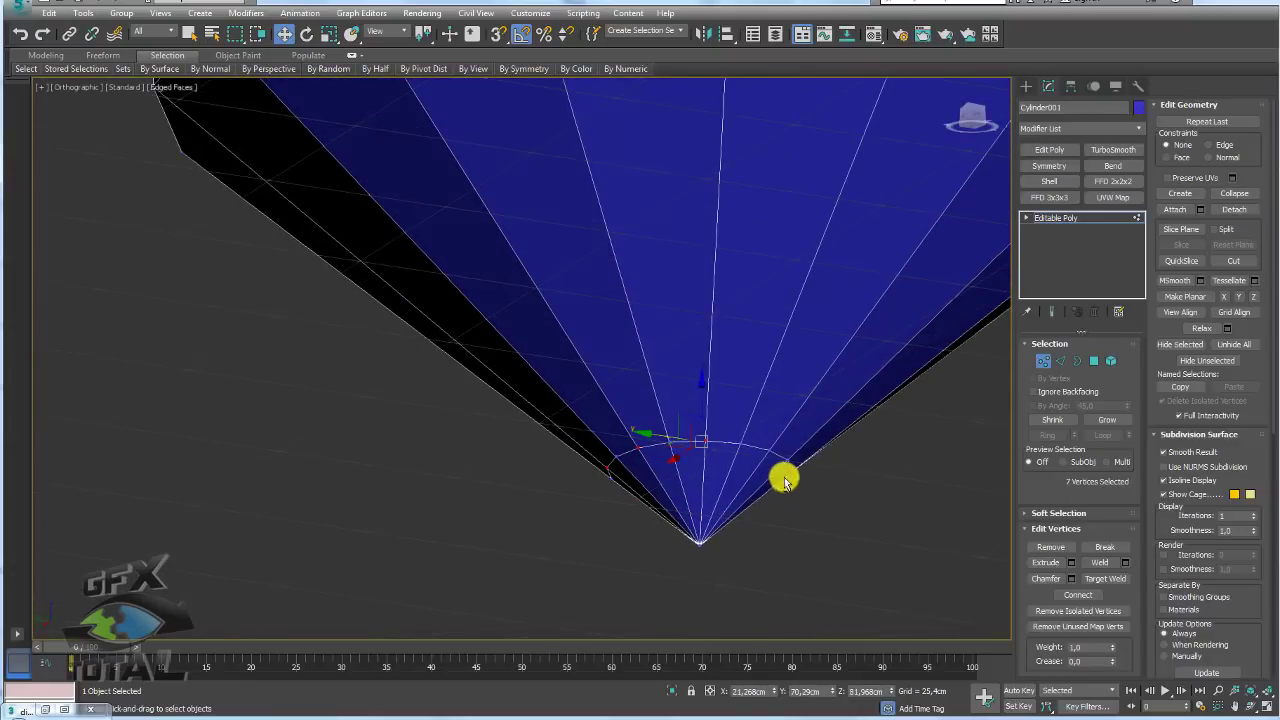
pyautogui.keyDown('ctrl'); pyautogui.click(789, 459); pyautogui.keyUp('ctrl')
pyautogui.keyDown('alt'); pyautogui.moveTo(791, 457); pyautogui.dragTo(743, 470, button='middle'); pyautogui.keyUp('alt')
pyautogui.scroll(-3, 744, 470)
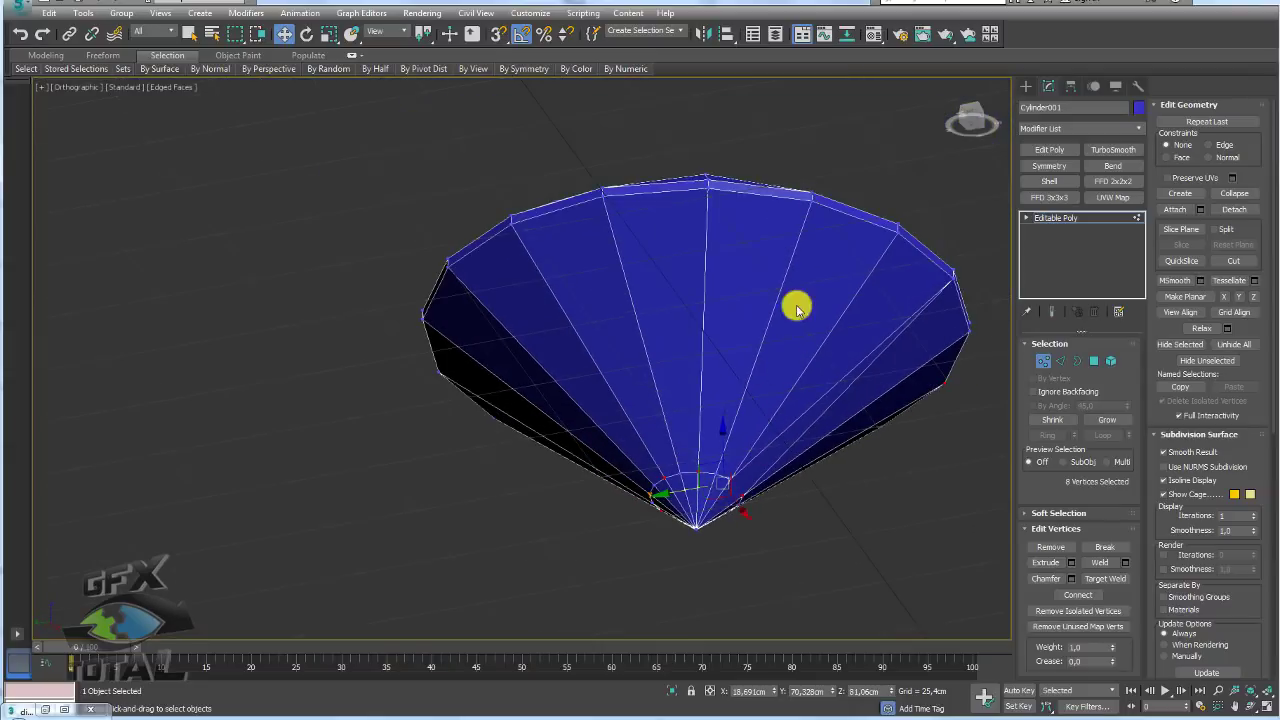
# Step: Add the matching alternate girdle vertices to the selection, drop the surplus one, and connect them all to the ring vertices
pyautogui.moveTo(717, 477); pyautogui.dragTo(806, 202)
pyautogui.keyDown('ctrl'); pyautogui.click(809, 200); pyautogui.keyUp('ctrl')
pyautogui.keyDown('ctrl'); pyautogui.click(605, 196); pyautogui.keyUp('ctrl')
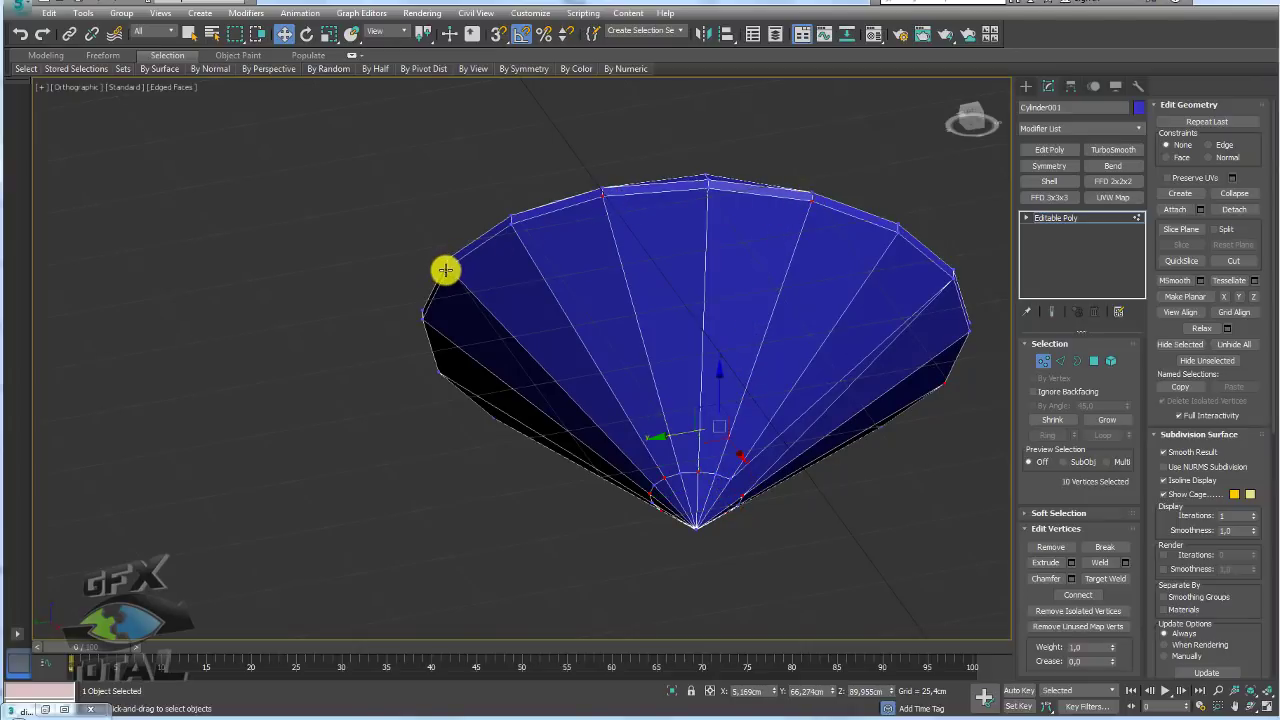
pyautogui.keyDown('ctrl'); pyautogui.click(437, 376); pyautogui.keyUp('ctrl')
pyautogui.keyDown('alt'); pyautogui.moveTo(450, 381); pyautogui.dragTo(660, 385, button='middle'); pyautogui.keyUp('alt')
pyautogui.keyDown('ctrl'); pyautogui.click(603, 183); pyautogui.keyUp('ctrl')
pyautogui.keyDown('ctrl'); pyautogui.click(369, 302); pyautogui.keyUp('ctrl')
pyautogui.keyDown('alt'); pyautogui.moveTo(369, 302); pyautogui.dragTo(609, 281, button='middle'); pyautogui.keyUp('alt')
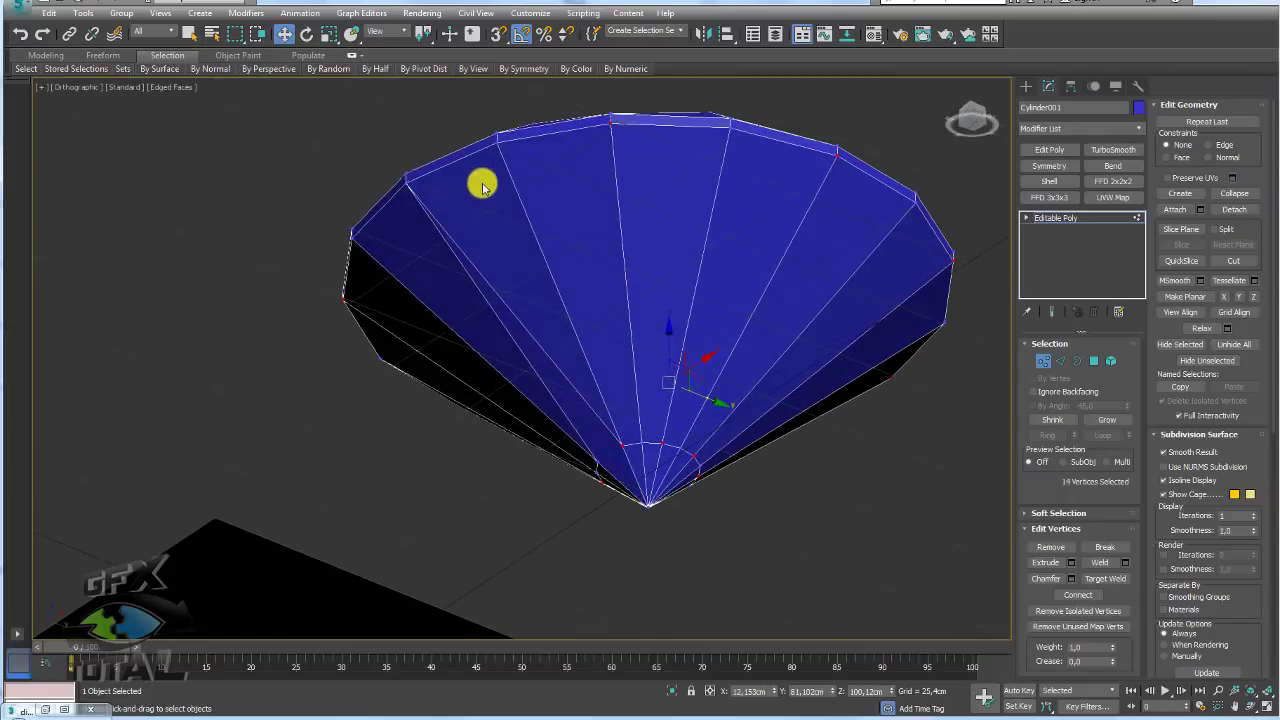
pyautogui.keyDown('alt'); pyautogui.moveTo(487, 240); pyautogui.dragTo(509, 237, button='middle'); pyautogui.keyUp('alt')
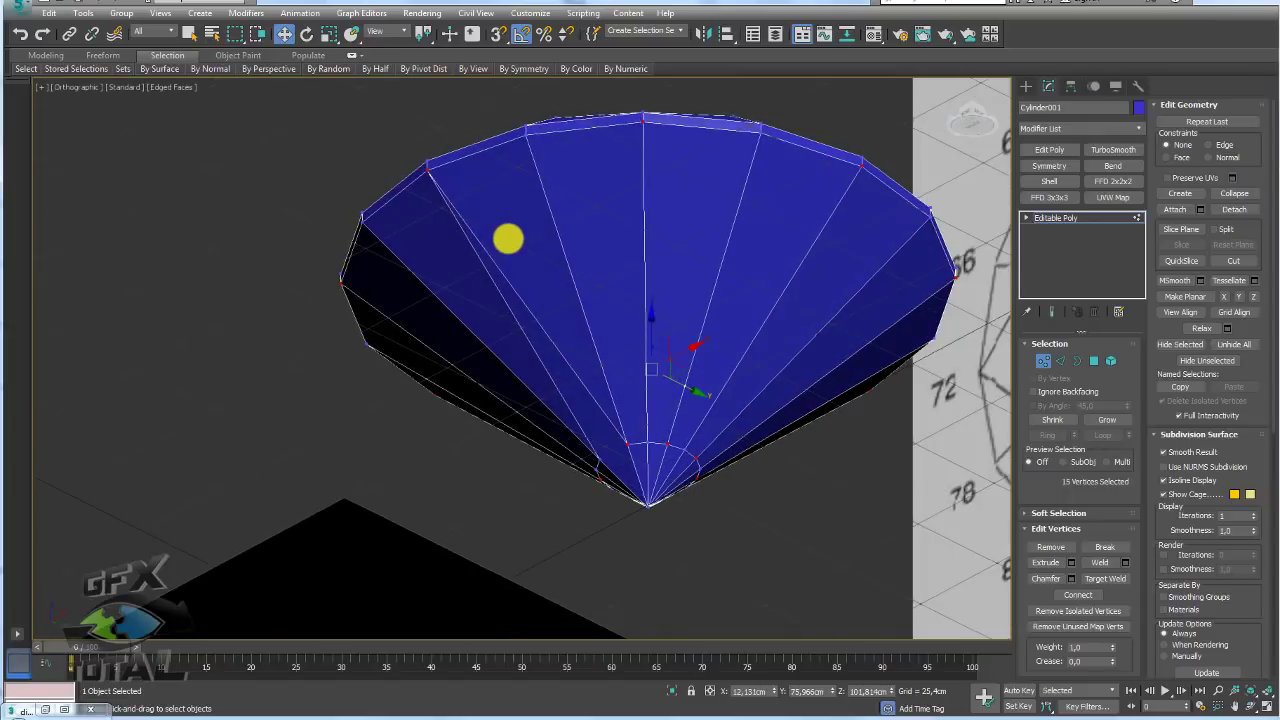
pyautogui.keyDown('alt'); pyautogui.click(432, 180); pyautogui.keyUp('alt')
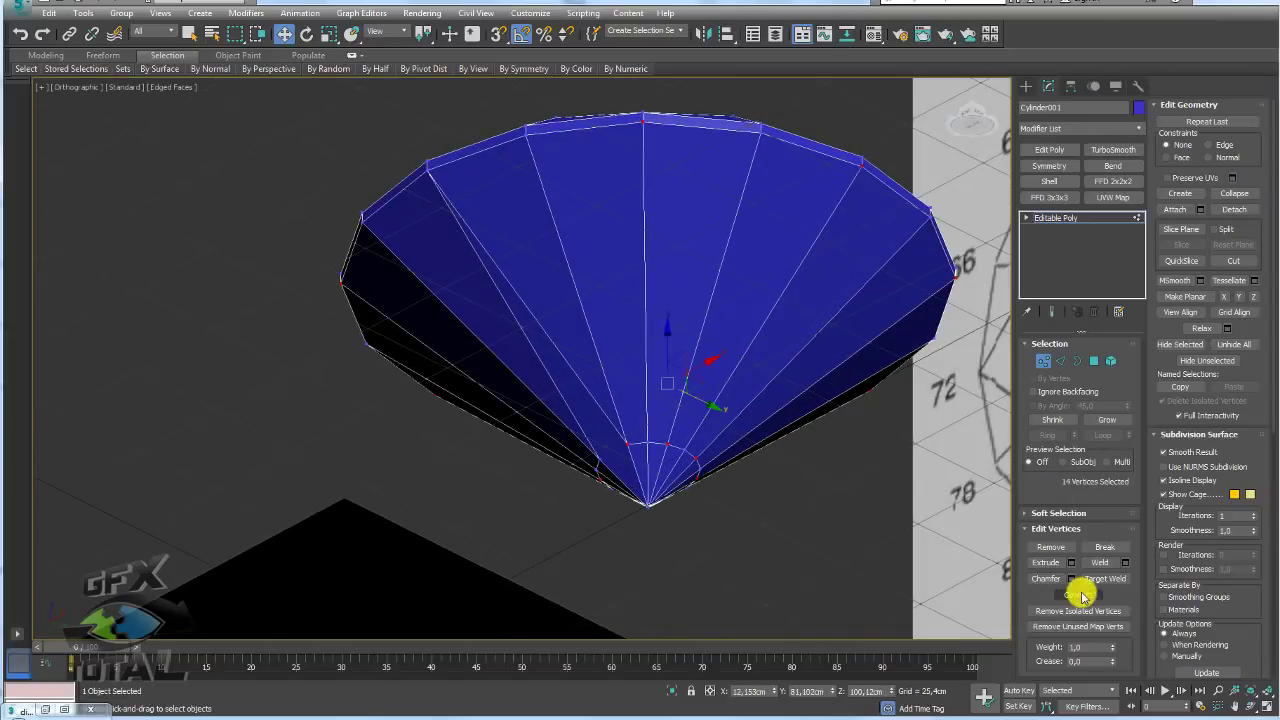
pyautogui.keyDown('alt'); pyautogui.moveTo(869, 483); pyautogui.dragTo(955, 428, button='middle'); pyautogui.keyUp('alt')
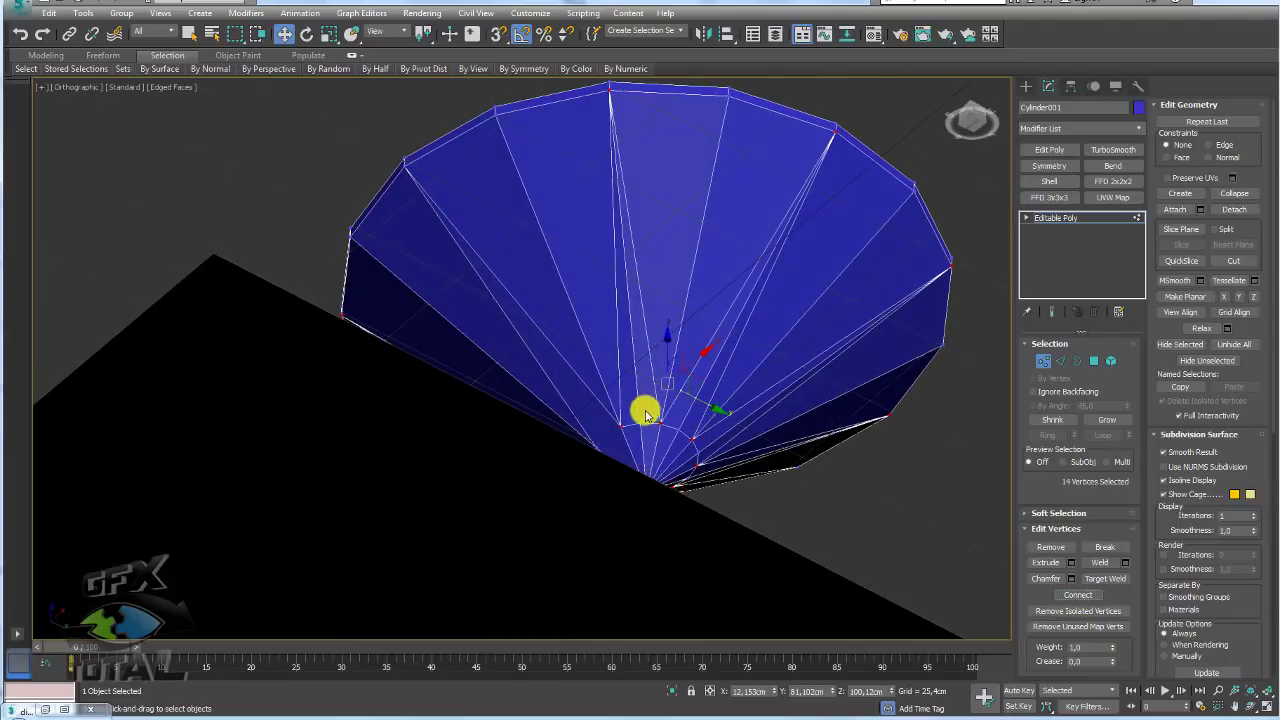
# Step: Select the seven ring vertices inside the new outlines, convert the selection to their edges, and remove those edges
pyautogui.keyDown('ctrl'); pyautogui.click(680, 432); pyautogui.keyUp('ctrl')
pyautogui.moveTo(737, 443)
pyautogui.keyDown('alt'); pyautogui.mouseDown(button='middle')
pyautogui.moveTo(697, 449)
pyautogui.moveTo(714, 457)
pyautogui.moveTo(712, 440)
pyautogui.mouseUp(button='middle'); pyautogui.keyUp('alt')
pyautogui.keyDown('ctrl'); pyautogui.click(716, 425); pyautogui.keyUp('ctrl')
pyautogui.keyDown('ctrl'); pyautogui.click(744, 412); pyautogui.keyUp('ctrl')
pyautogui.keyDown('alt'); pyautogui.moveTo(818, 441); pyautogui.dragTo(726, 420, button='middle'); pyautogui.keyUp('alt')
pyautogui.keyDown('ctrl'); pyautogui.click(748, 402); pyautogui.keyUp('ctrl')
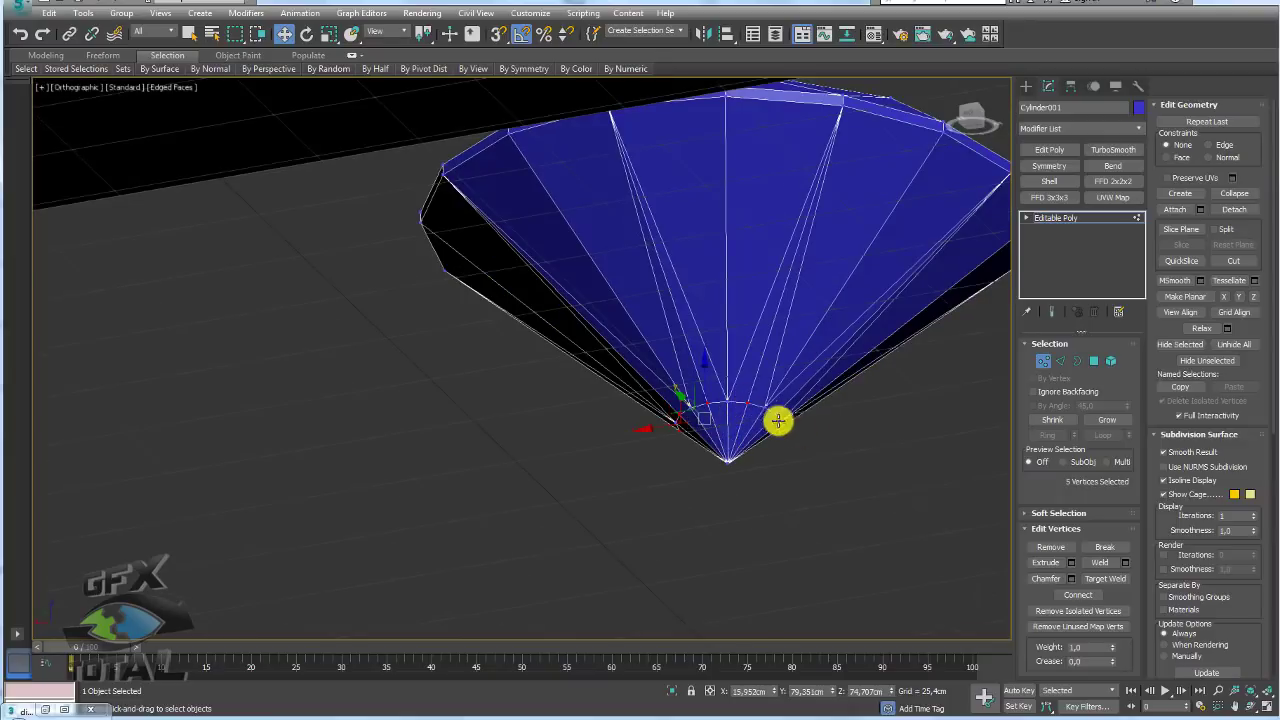
pyautogui.keyDown('ctrl'); pyautogui.click(776, 413); pyautogui.keyUp('ctrl')
pyautogui.scroll(2, 836, 434)
pyautogui.keyDown('alt'); pyautogui.moveTo(836, 434); pyautogui.dragTo(690, 436, button='middle'); pyautogui.keyUp('alt')
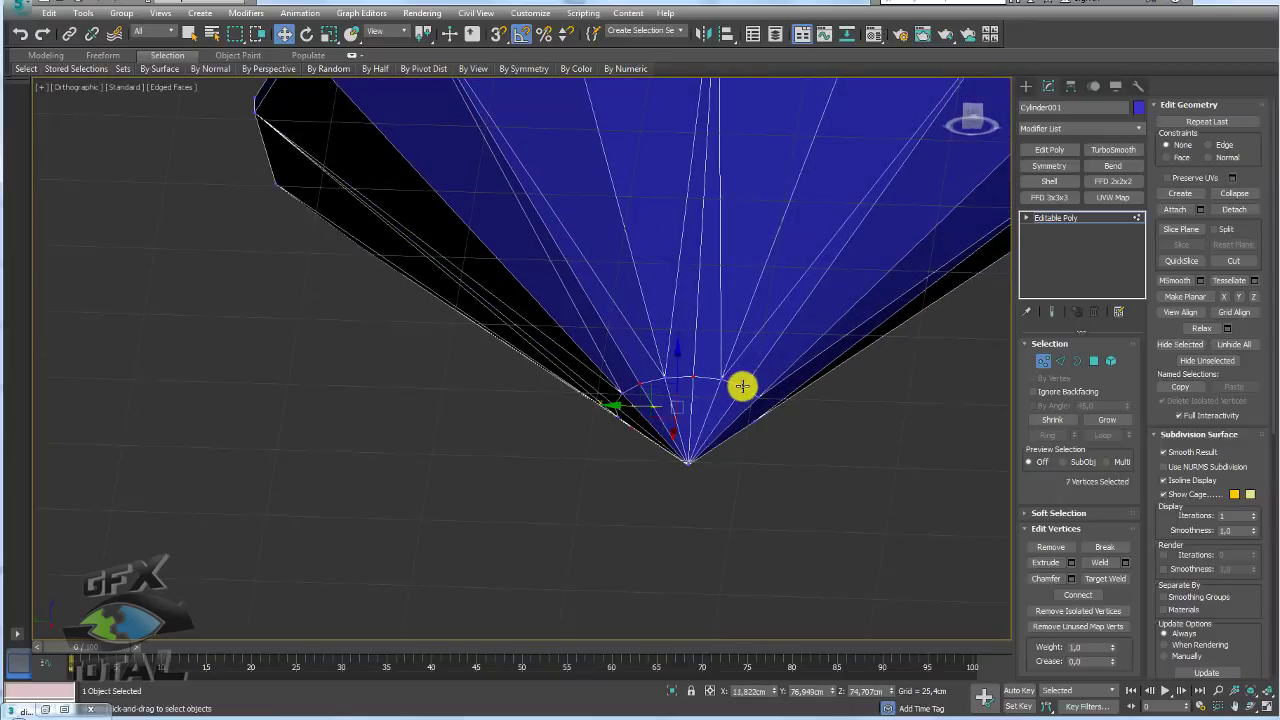
pyautogui.keyDown('ctrl'); pyautogui.click(742, 386); pyautogui.keyUp('ctrl')
pyautogui.keyDown('alt'); pyautogui.moveTo(830, 441); pyautogui.dragTo(800, 449, button='middle'); pyautogui.keyUp('alt')
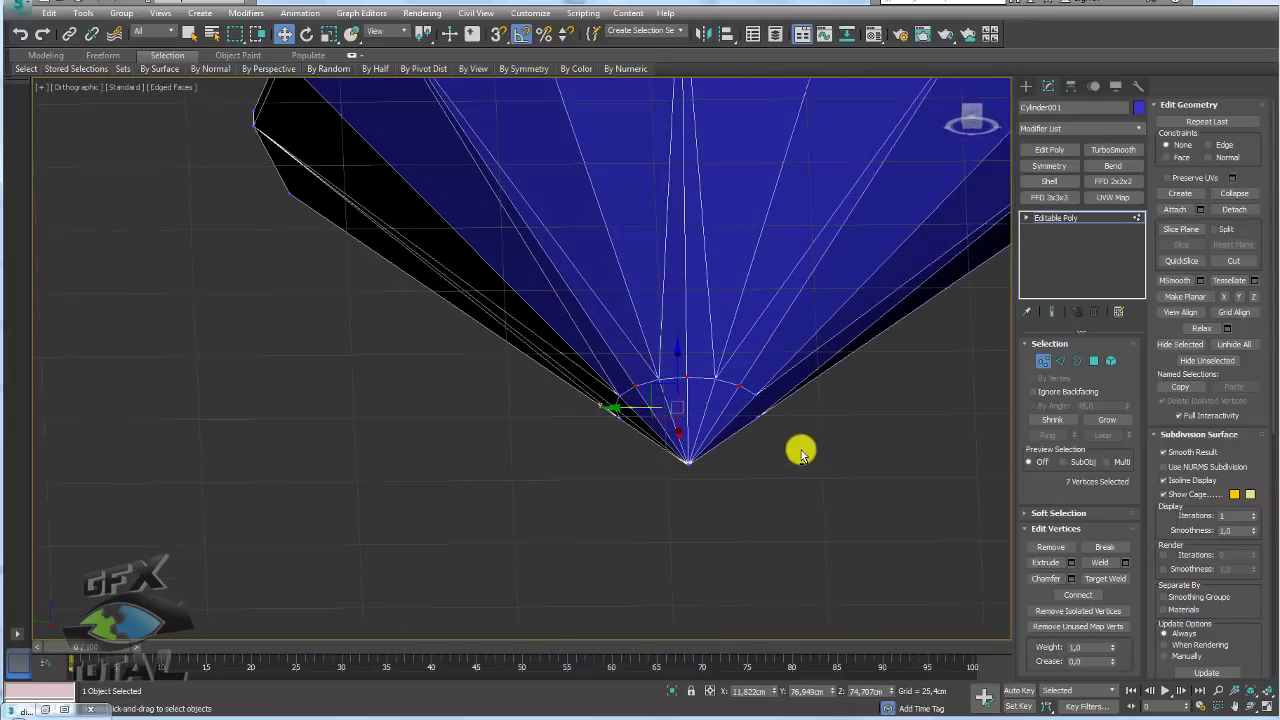
pyautogui.click(1061, 362)
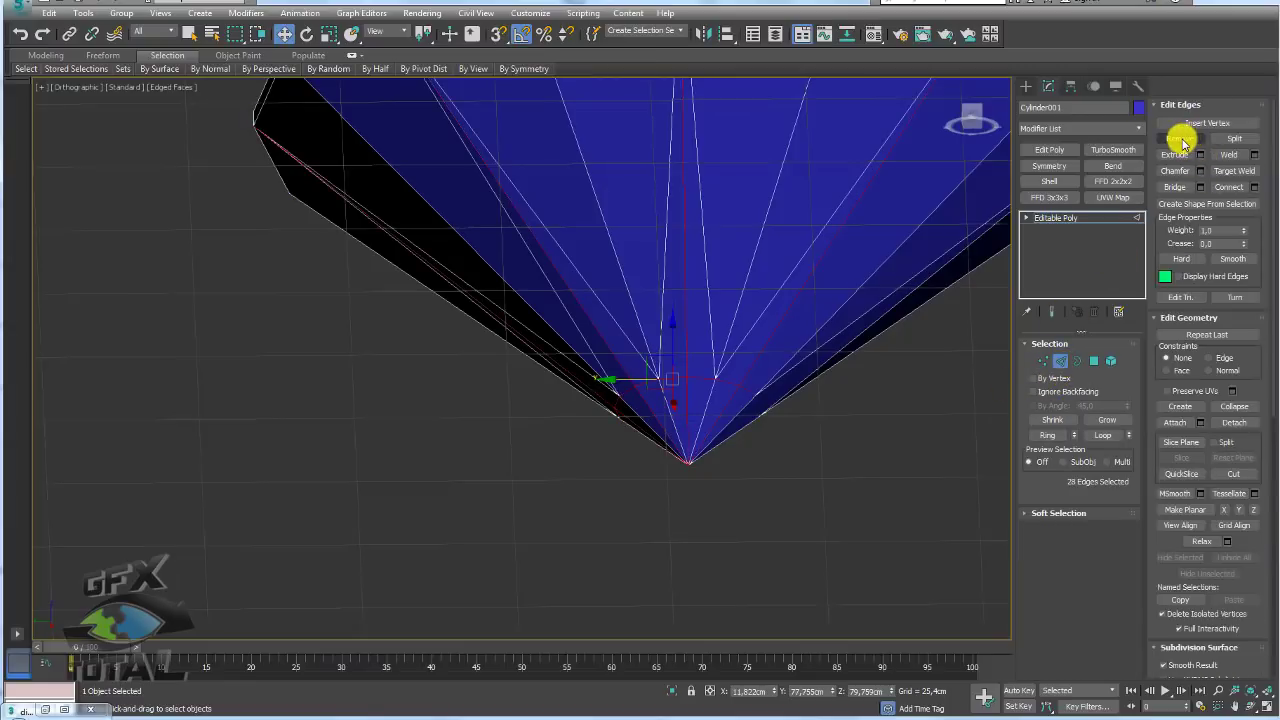
pyautogui.scroll(-6, 808, 386)
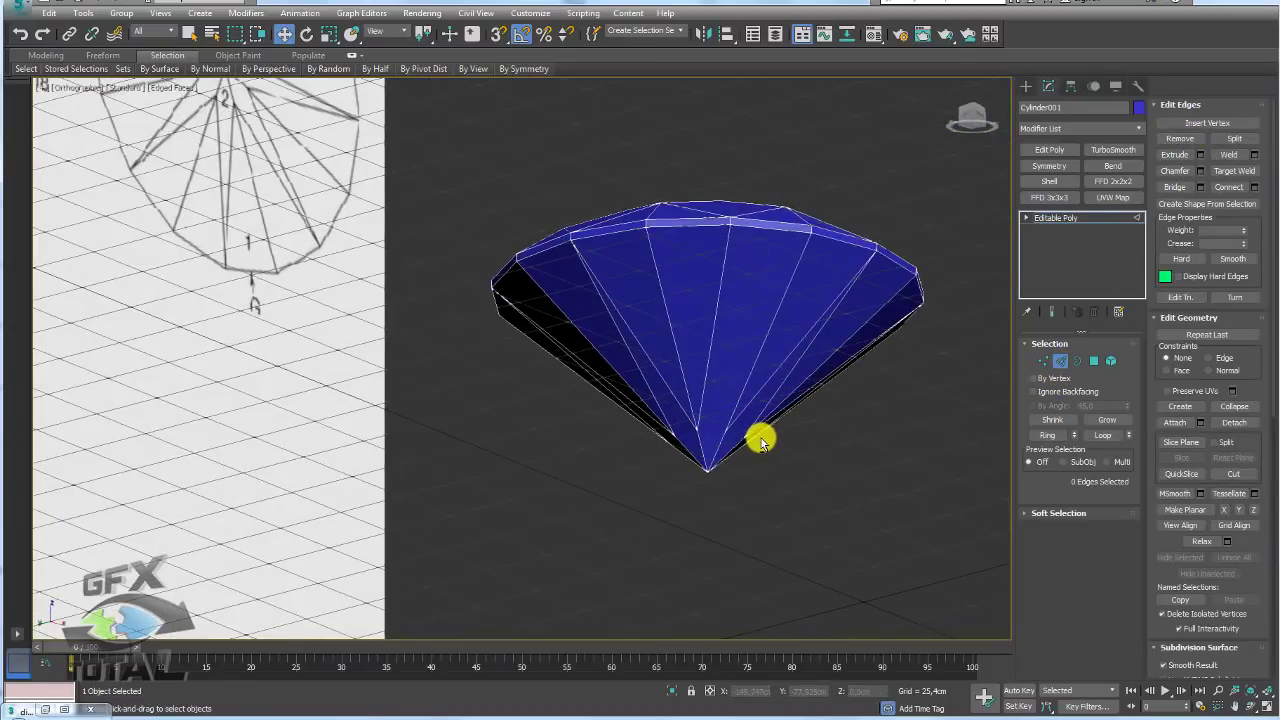
pyautogui.scroll(3, 737, 396)
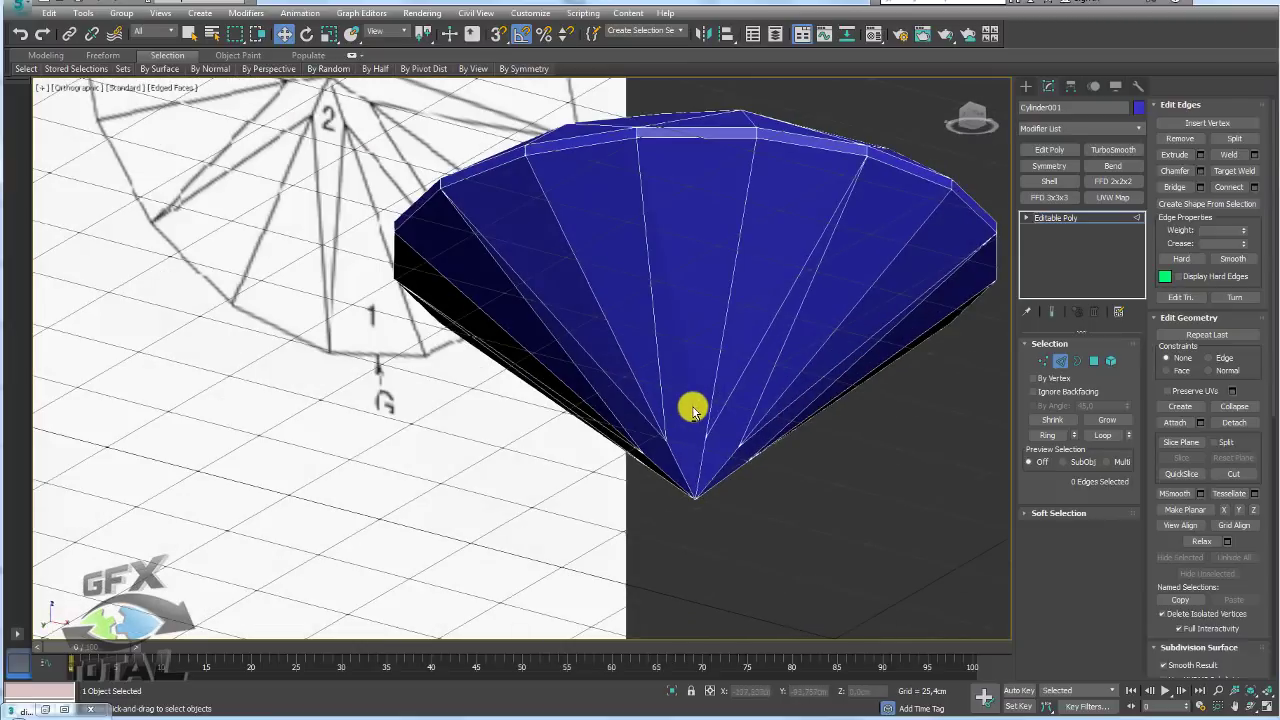
# Step: Connect the remaining girdle vertex to the neighbouring lower ring vertex to complete the unfinished kite-shaped pavilion facet
pyautogui.click(1043, 361)
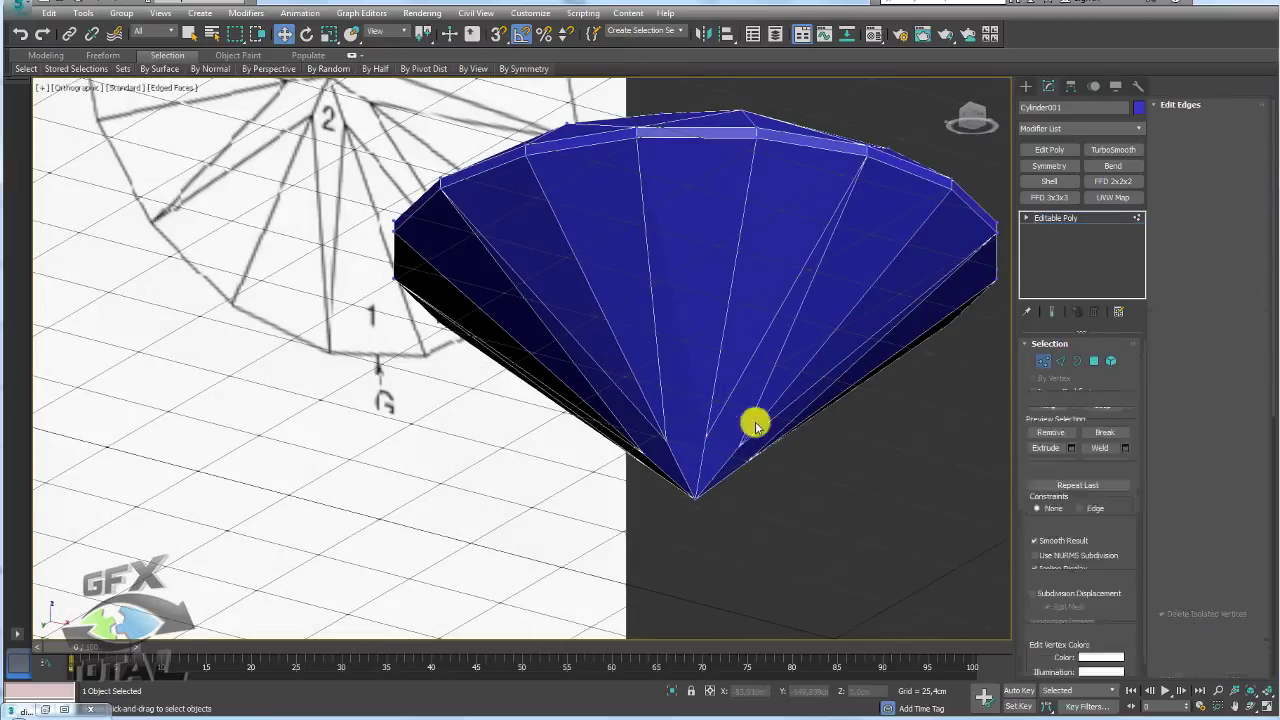
pyautogui.click(703, 438)
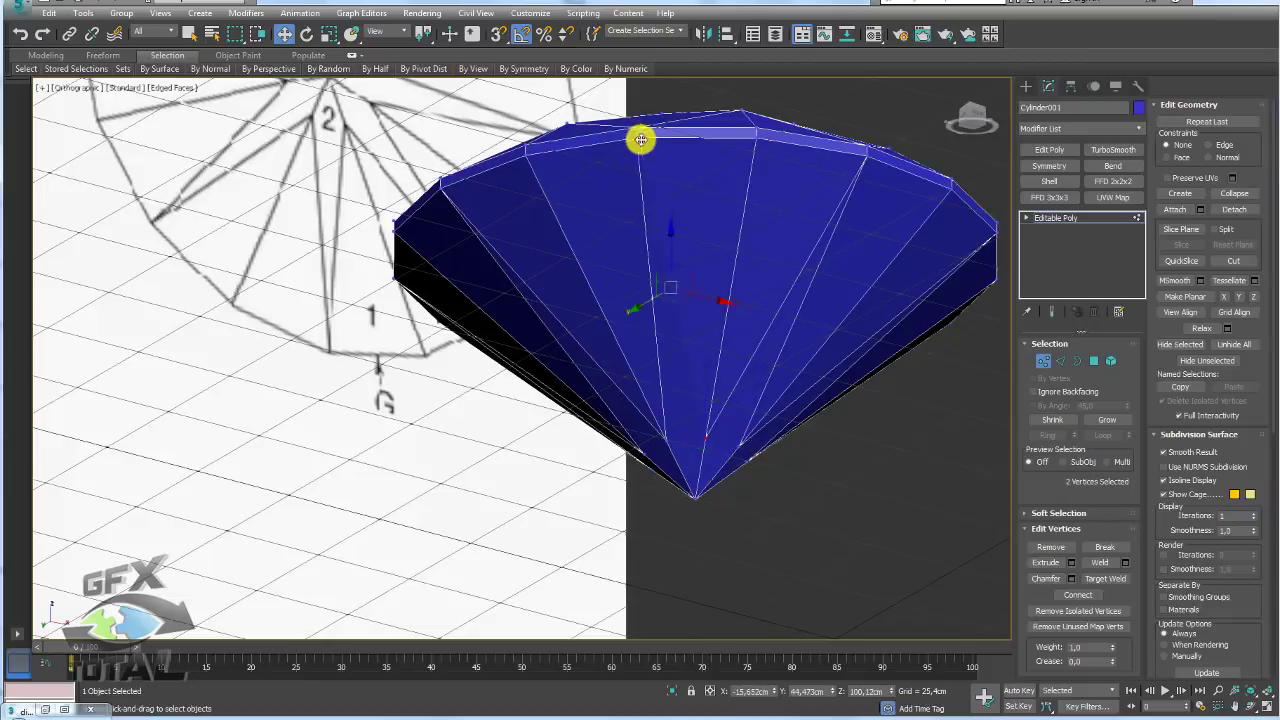
pyautogui.keyDown('alt'); pyautogui.moveTo(723, 402); pyautogui.dragTo(760, 398, button='middle'); pyautogui.keyUp('alt')
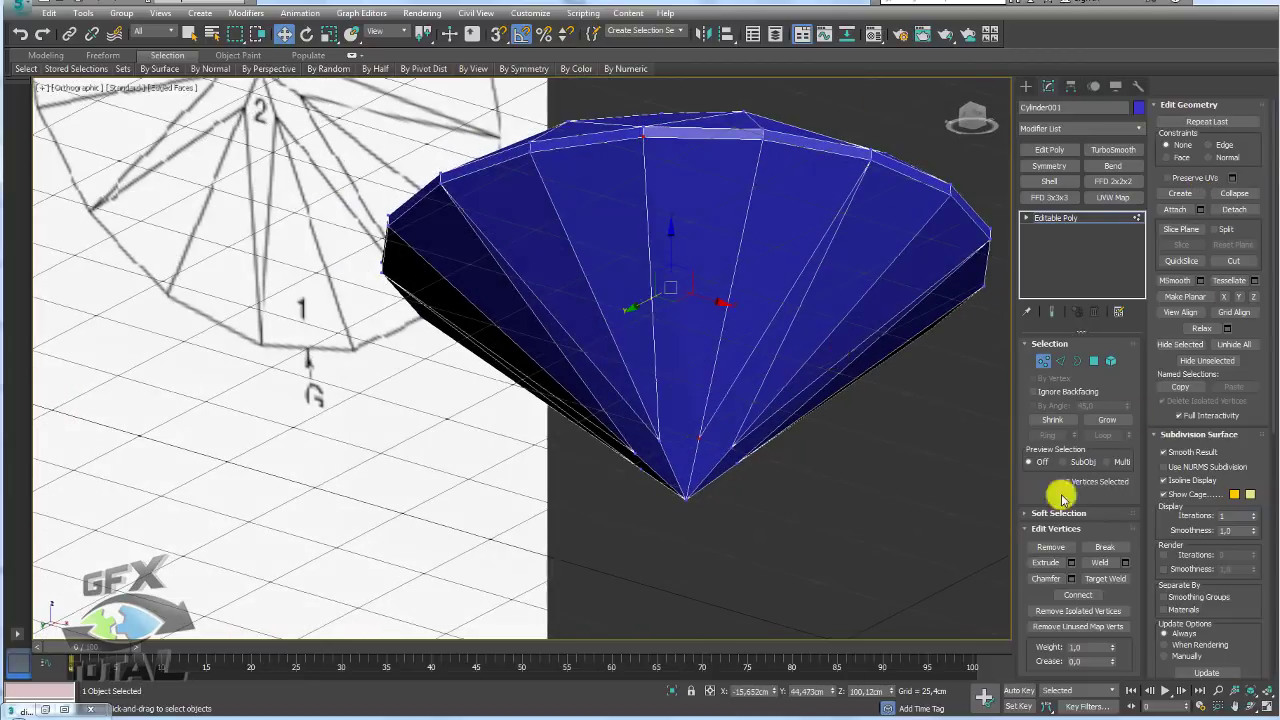
pyautogui.moveTo(866, 466)
pyautogui.keyDown('alt'); pyautogui.mouseDown(button='middle')
pyautogui.moveTo(612, 492)
pyautogui.moveTo(766, 420)
pyautogui.moveTo(706, 426)
pyautogui.moveTo(885, 459)
pyautogui.mouseUp(button='middle'); pyautogui.keyUp('alt')
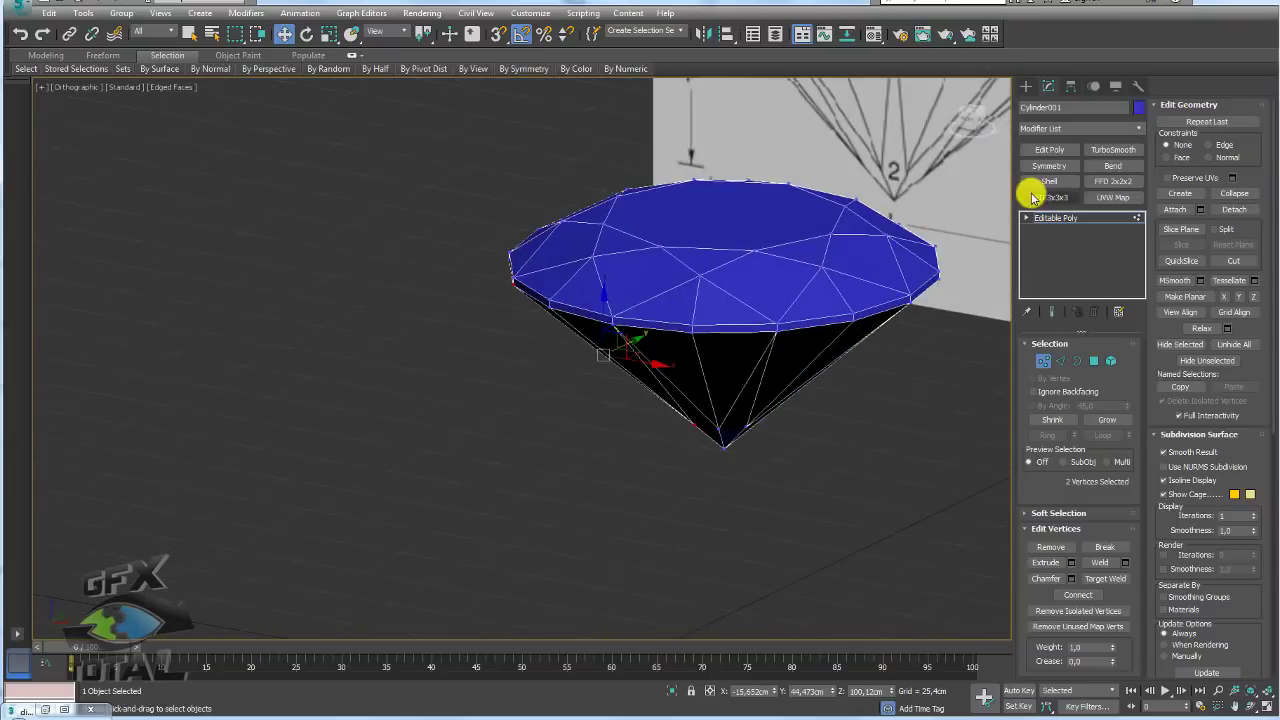
# Step: Select only the diamond's flat table polygon, lower it slightly to about Z 144.6 cm, and leave polygon editing
pyautogui.click(1062, 220)
pyautogui.moveTo(823, 246)
pyautogui.keyDown('alt'); pyautogui.mouseDown(button='middle')
pyautogui.moveTo(663, 366)
pyautogui.moveTo(694, 423)
pyautogui.moveTo(717, 352)
pyautogui.moveTo(683, 363)
pyautogui.moveTo(643, 500)
pyautogui.moveTo(631, 354)
pyautogui.moveTo(706, 363)
pyautogui.mouseUp(button='middle'); pyautogui.keyUp('alt')
pyautogui.scroll(2, 653, 374)
pyautogui.scroll(2, 643, 354)
pyautogui.click(1094, 361)
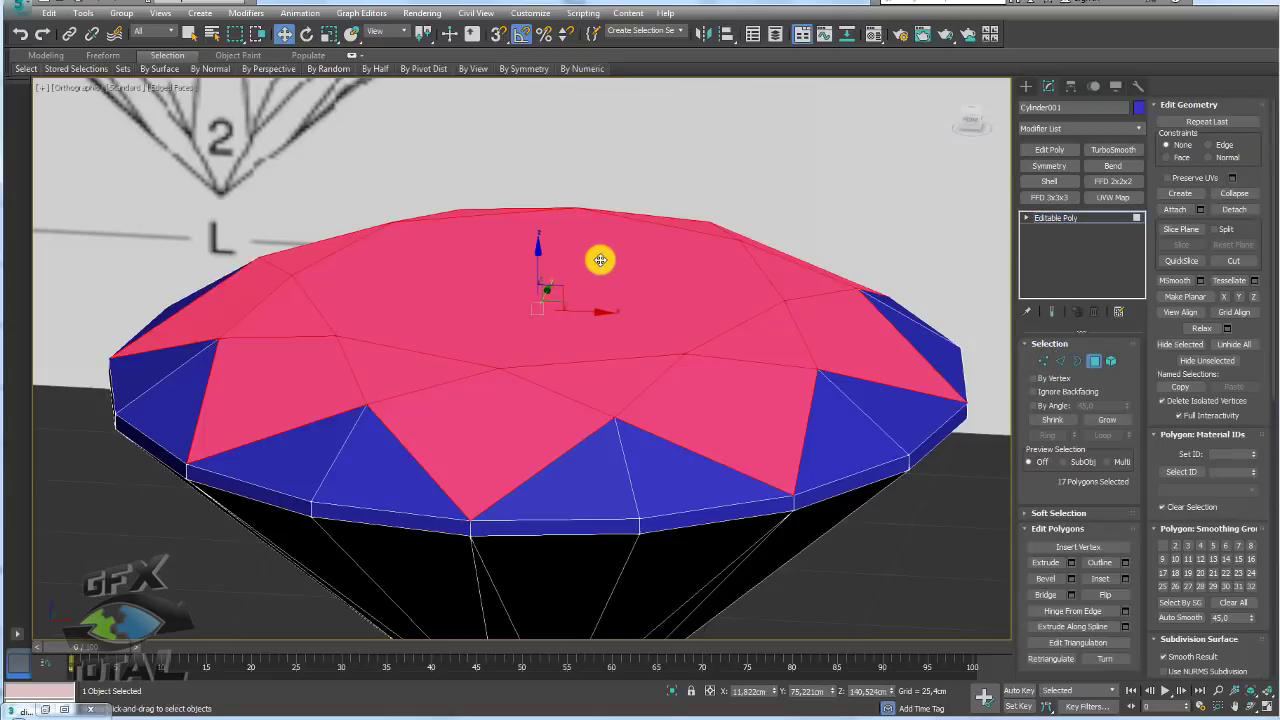
pyautogui.click(597, 257)
pyautogui.keyDown('alt'); pyautogui.moveTo(540, 274); pyautogui.dragTo(593, 263, button='middle'); pyautogui.keyUp('alt')
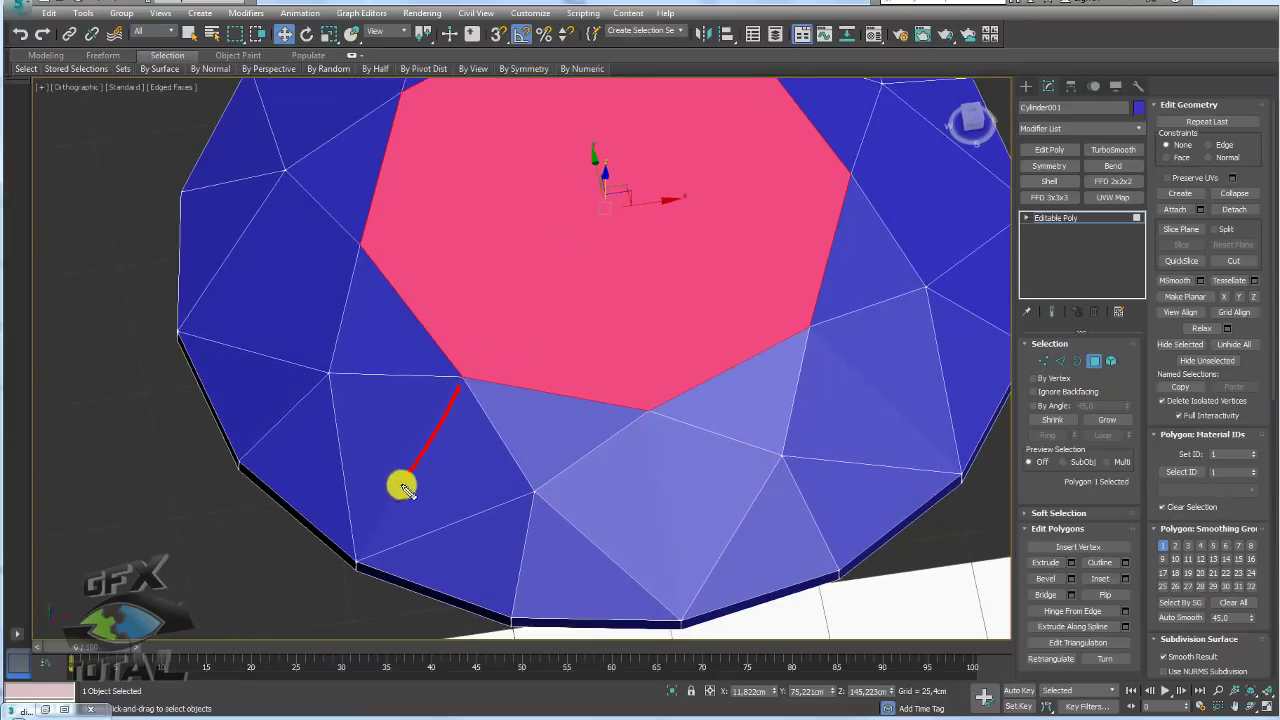
pyautogui.keyDown('alt'); pyautogui.moveTo(634, 434); pyautogui.dragTo(661, 146, button='middle'); pyautogui.keyUp('alt')
pyautogui.moveTo(604, 164)
pyautogui.mouseDown()
pyautogui.moveTo(609, 129)
pyautogui.moveTo(608, 177)
pyautogui.moveTo(606, 140)
pyautogui.moveTo(619, 164)
pyautogui.mouseUp()
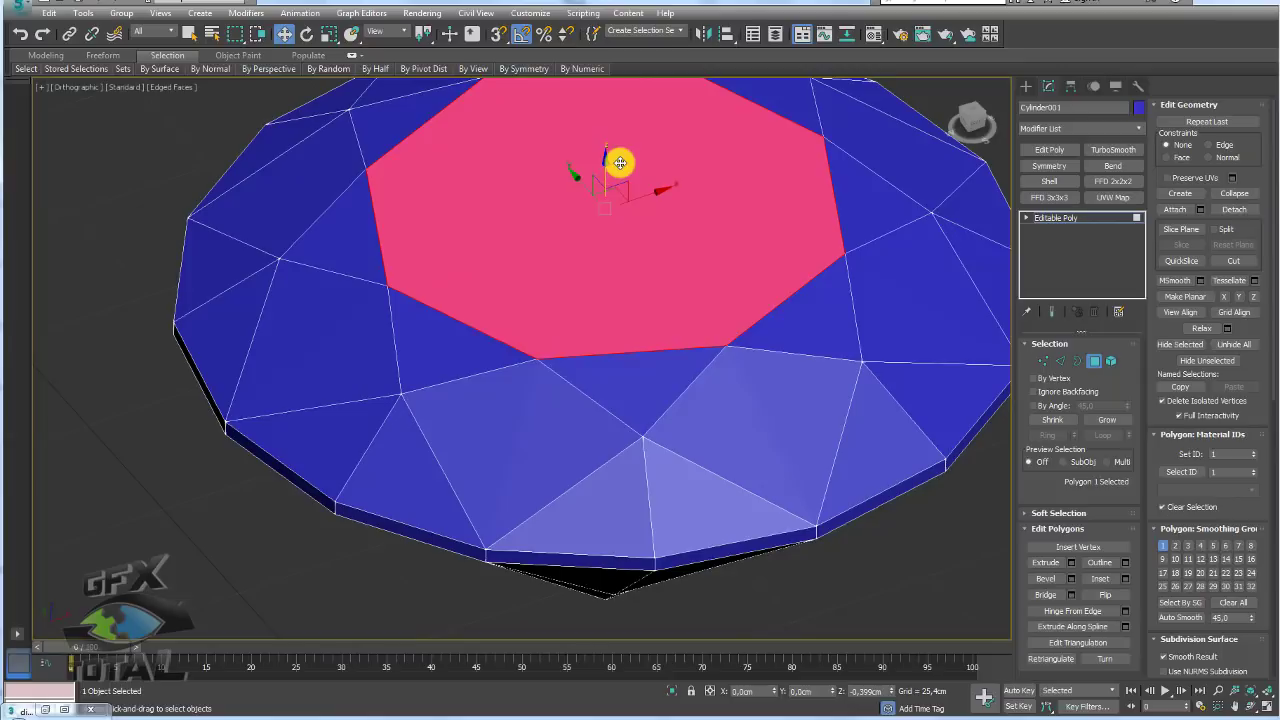
pyautogui.keyDown('alt'); pyautogui.moveTo(616, 165); pyautogui.dragTo(669, 194, button='middle'); pyautogui.keyUp('alt')
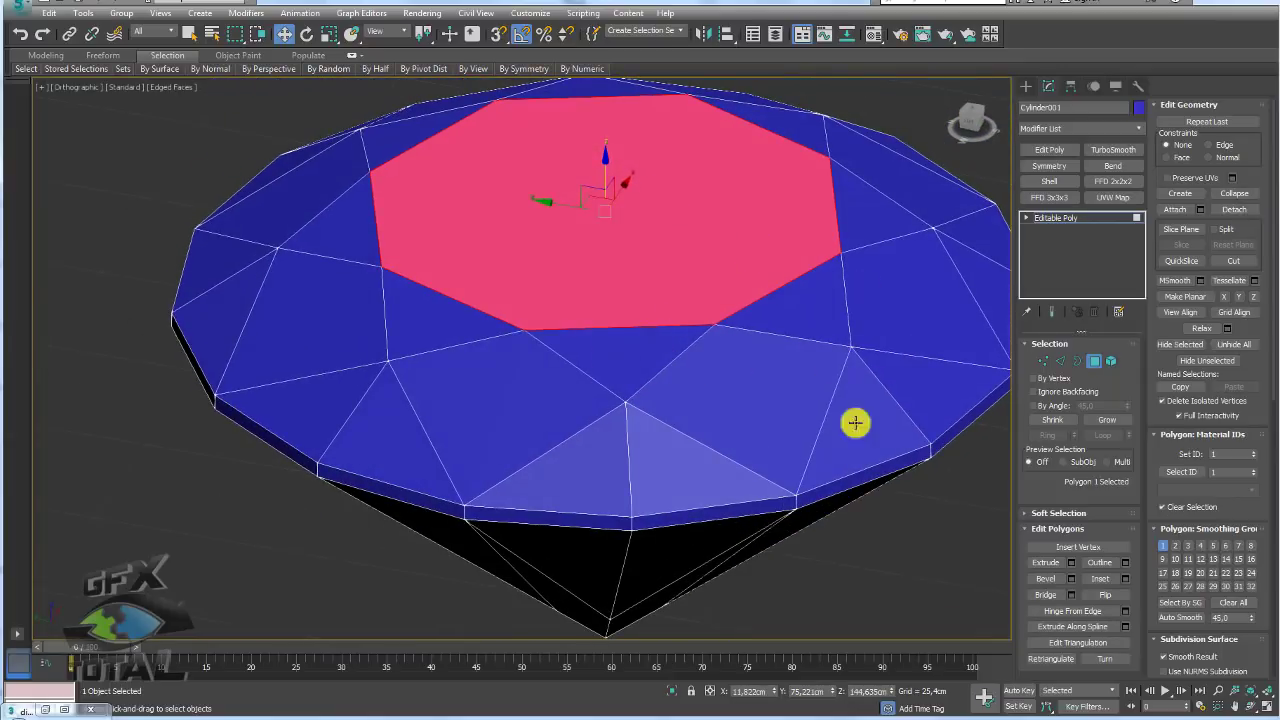
pyautogui.moveTo(800, 405); pyautogui.dragTo(791, 409, button='middle')
pyautogui.scroll(-2, 791, 409)
pyautogui.moveTo(831, 337)
pyautogui.keyDown('alt'); pyautogui.mouseDown(button='middle')
pyautogui.moveTo(820, 449)
pyautogui.moveTo(880, 334)
pyautogui.moveTo(877, 286)
pyautogui.moveTo(929, 297)
pyautogui.moveTo(906, 317)
pyautogui.mouseUp(button='middle'); pyautogui.keyUp('alt')
pyautogui.click(1055, 217)
# Step: Examine the edges between the crown facets near the girdle up close
pyautogui.moveTo(906, 317); pyautogui.dragTo(786, 240, button='middle')
pyautogui.scroll(3, 786, 238)
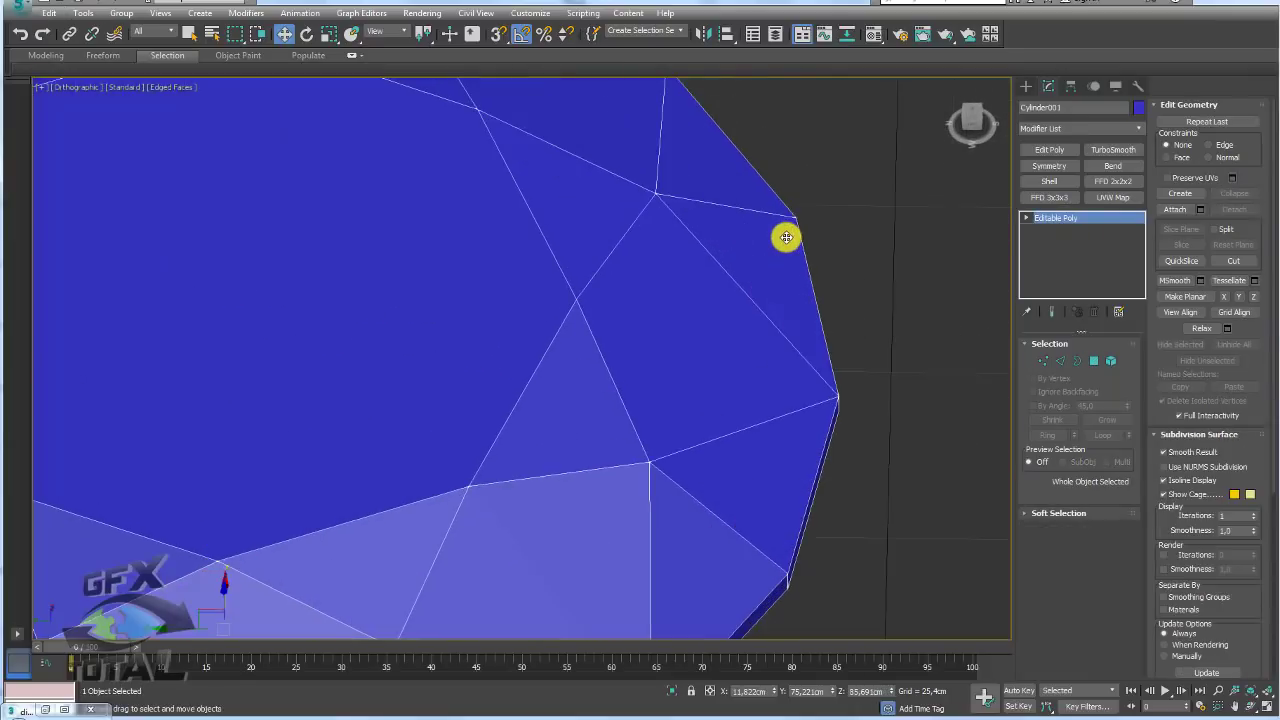
pyautogui.scroll(-3, 814, 329)
pyautogui.scroll(-4, 689, 277)
pyautogui.scroll(6, 633, 240)
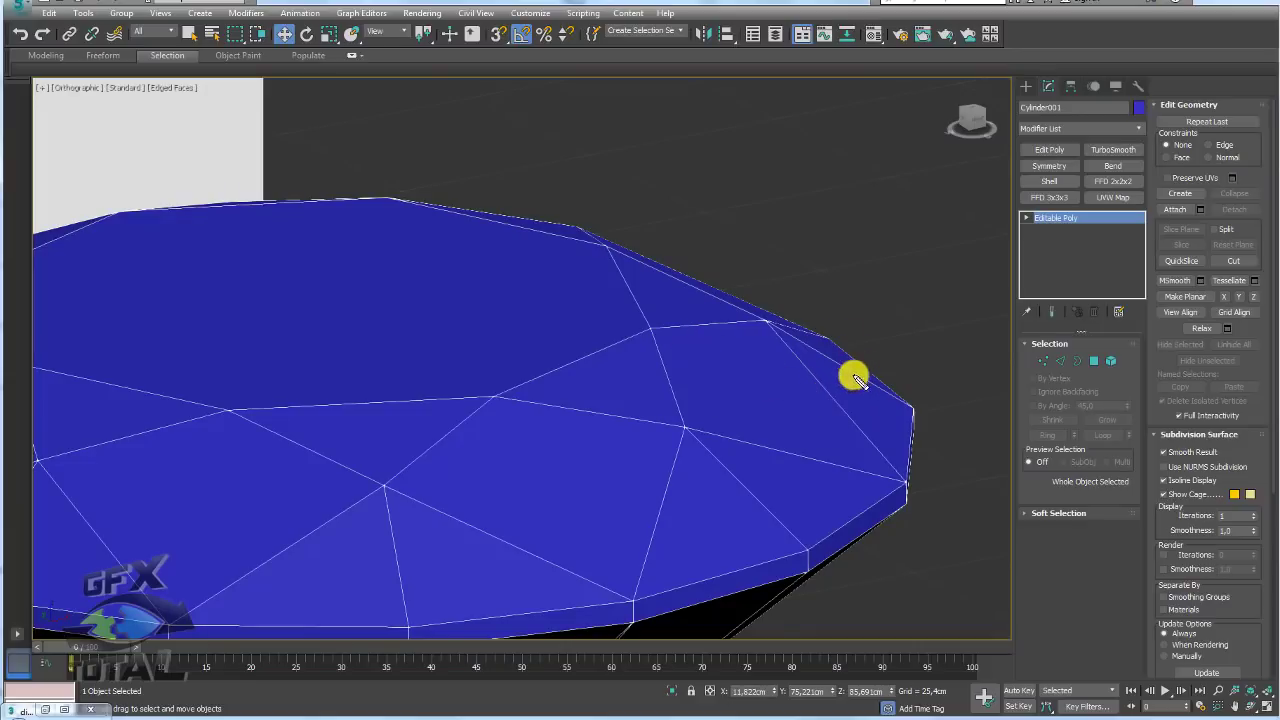
pyautogui.moveTo(772, 325); pyautogui.dragTo(864, 459)
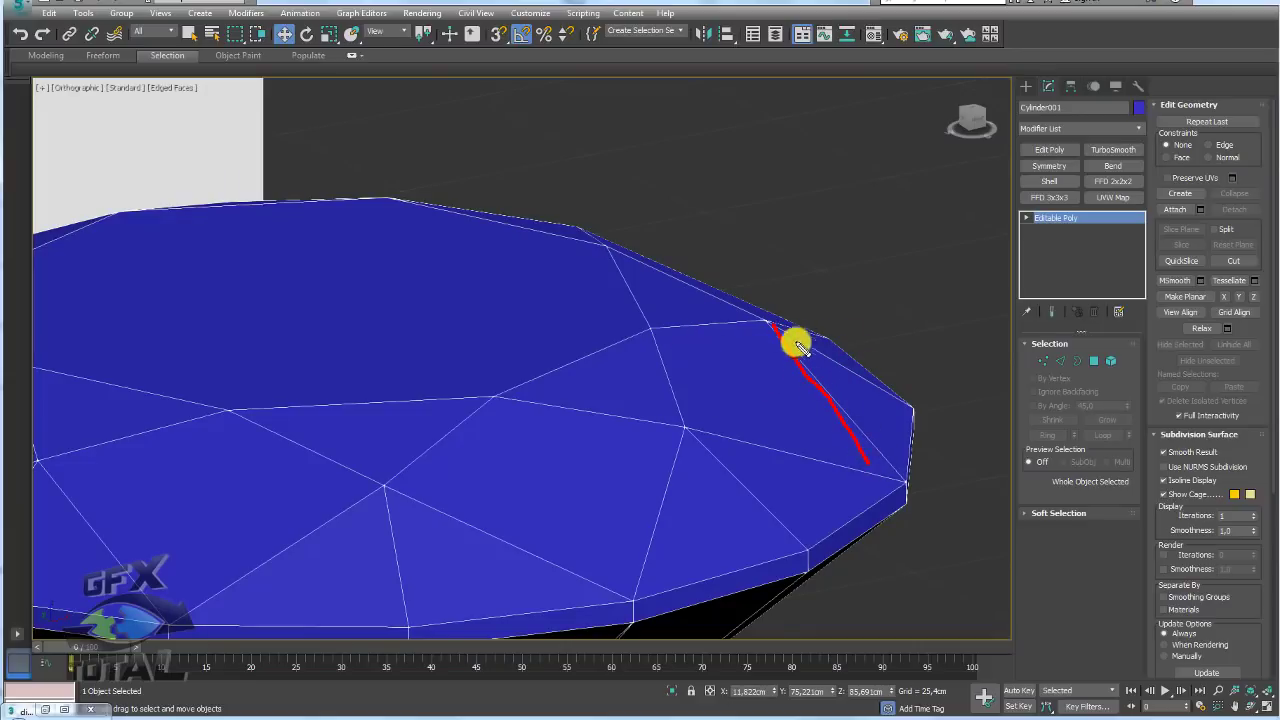
pyautogui.click(768, 321)
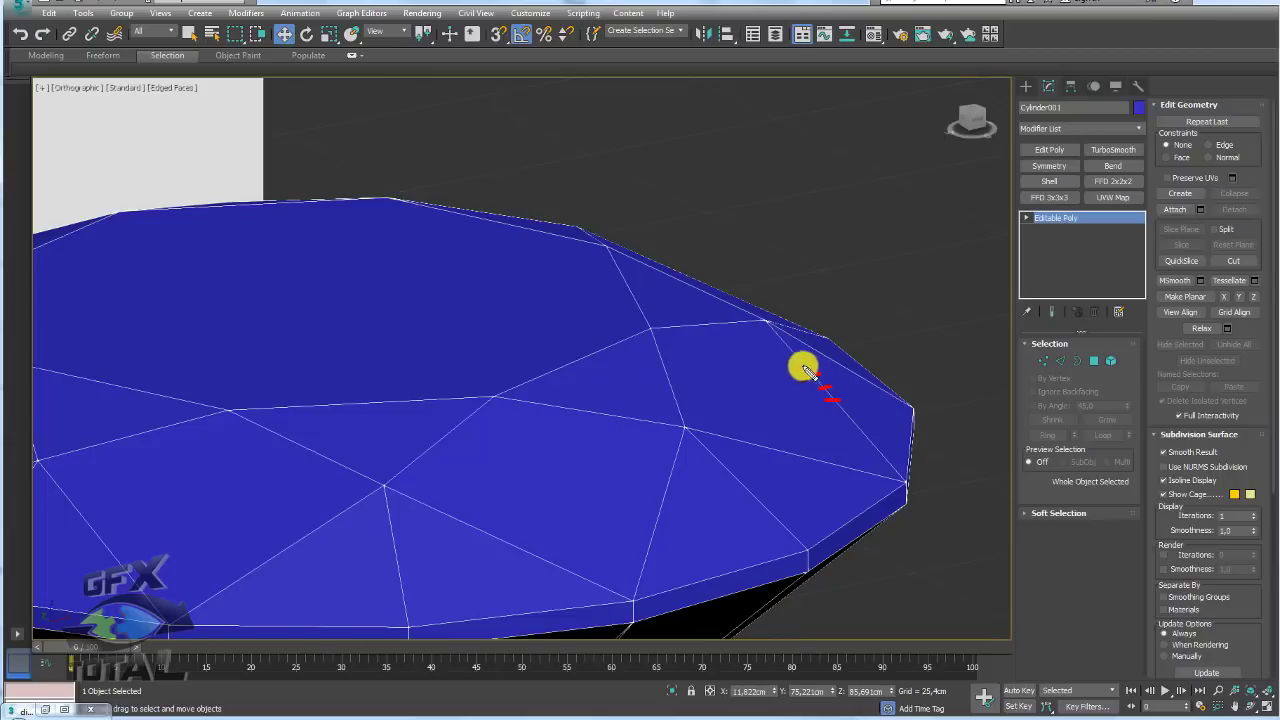
# Step: Add a Chamfer modifier to the whole diamond and set its amount to 0.48 cm
pyautogui.scroll(-3, 832, 332)
pyautogui.keyDown('alt'); pyautogui.moveTo(883, 328); pyautogui.dragTo(805, 340, button='middle'); pyautogui.keyUp('alt')
pyautogui.scroll(-2, 898, 290)
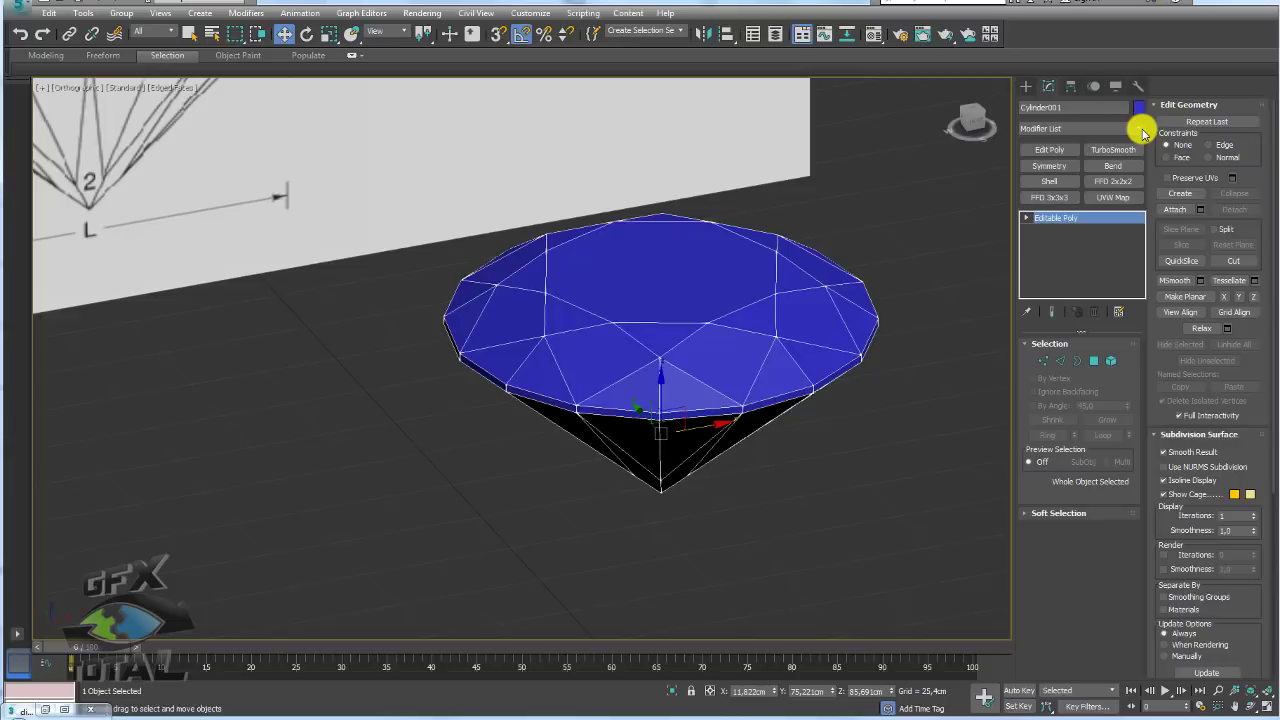
pyautogui.click(1141, 130)
pyautogui.moveTo(1142, 178); pyautogui.dragTo(1147, 228)
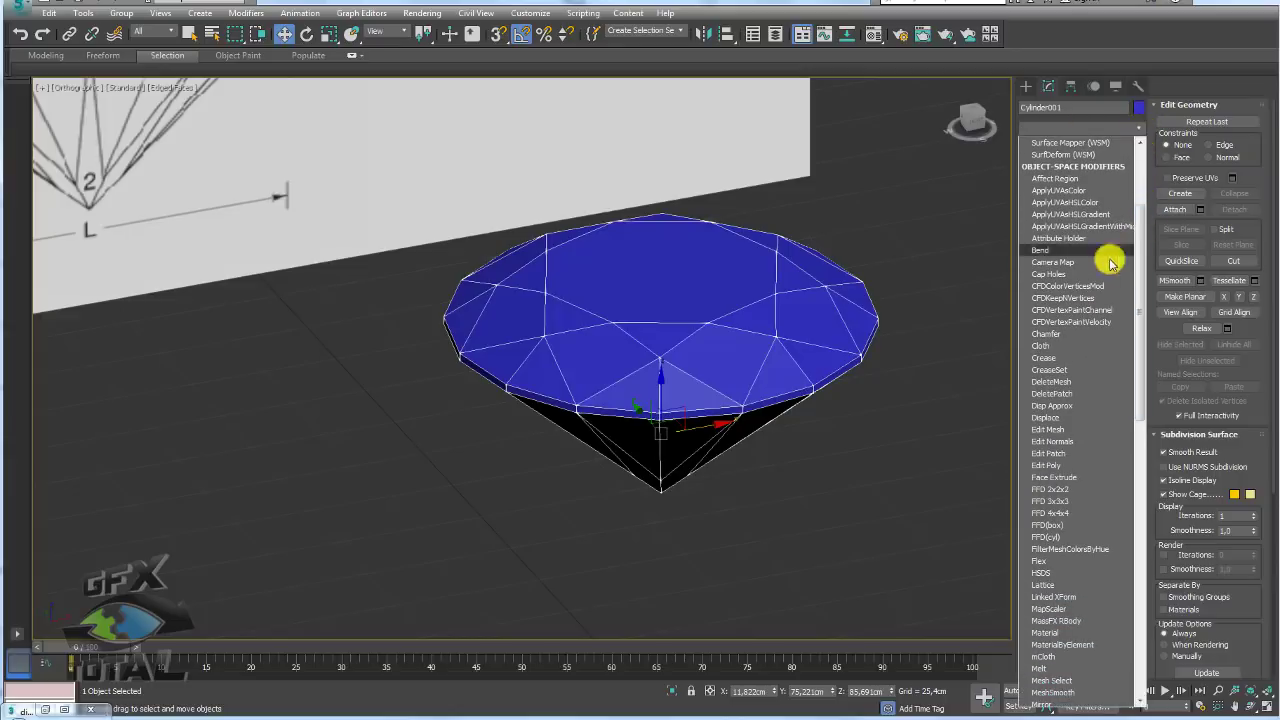
pyautogui.click(1045, 334)
pyautogui.keyDown('alt'); pyautogui.moveTo(957, 351); pyautogui.dragTo(770, 380, button='middle'); pyautogui.keyUp('alt')
pyautogui.moveTo(1121, 405); pyautogui.dragTo(1126, 457)
pyautogui.scroll(6, 775, 342)
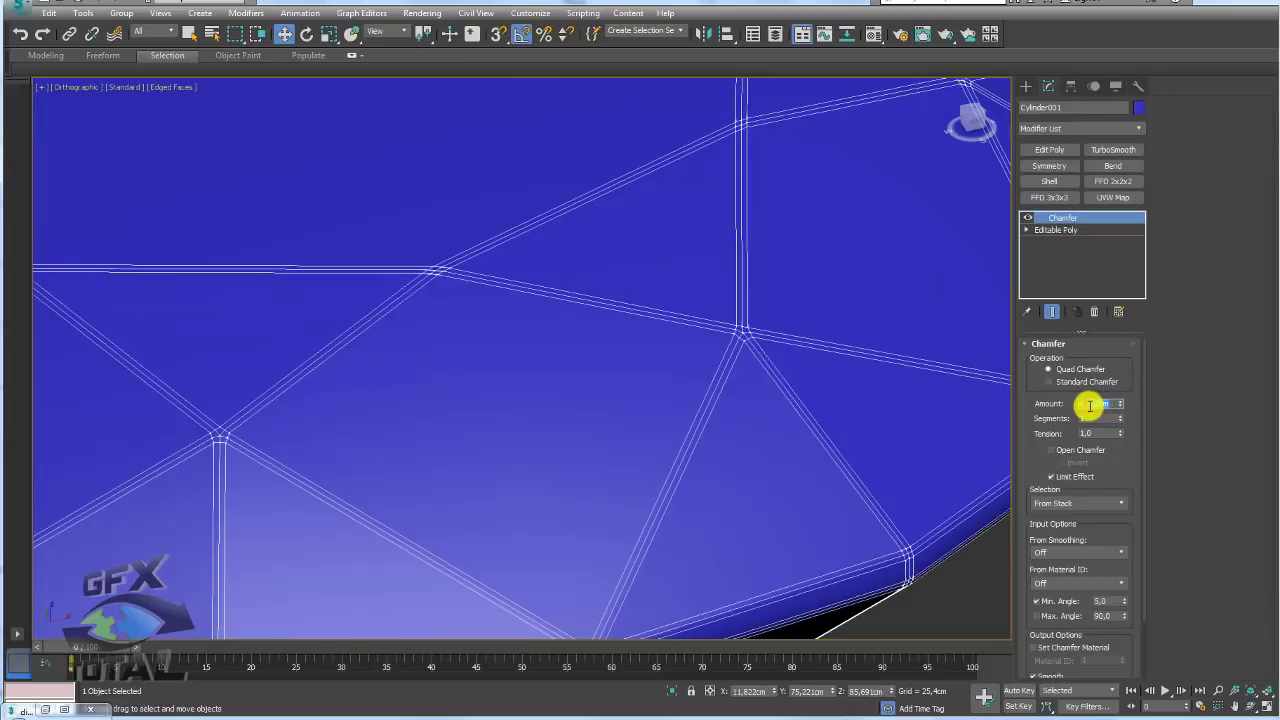
pyautogui.scroll(-6, 714, 314)
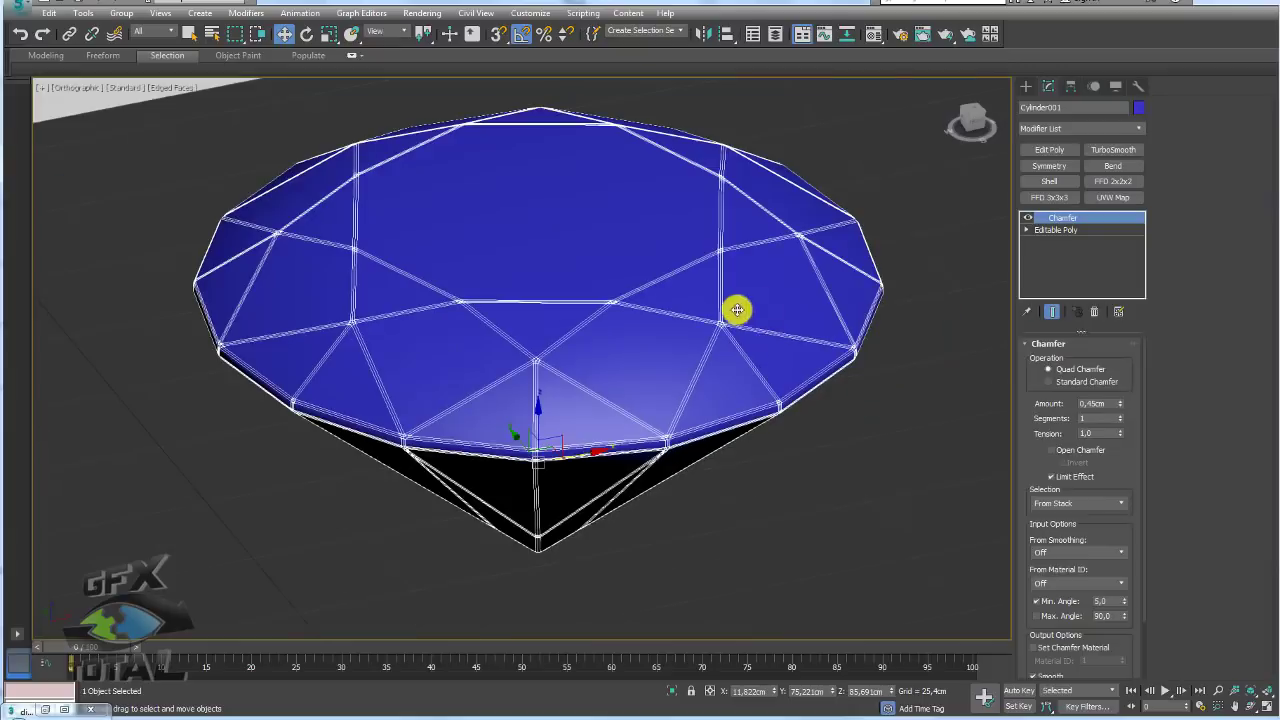
# Step: Add a TurboSmooth modifier above the Chamfer and set it to 2 iterations
pyautogui.click(1112, 149)
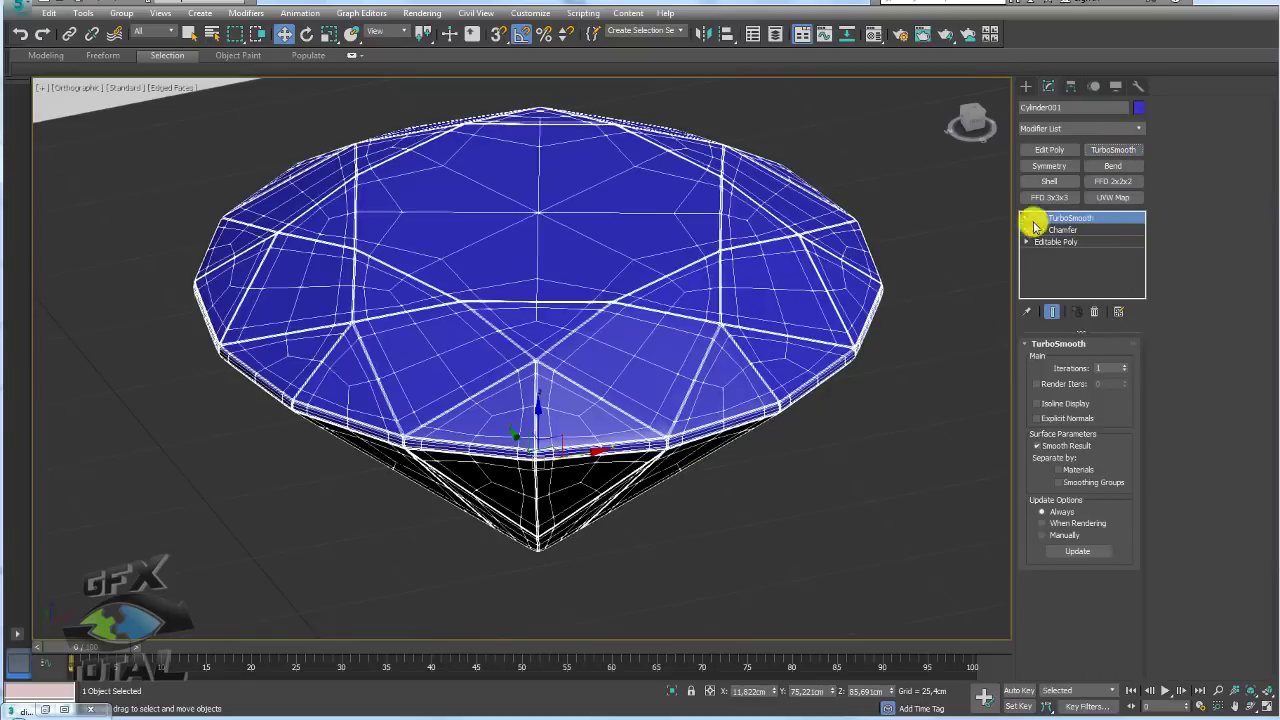
pyautogui.click(1125, 365)
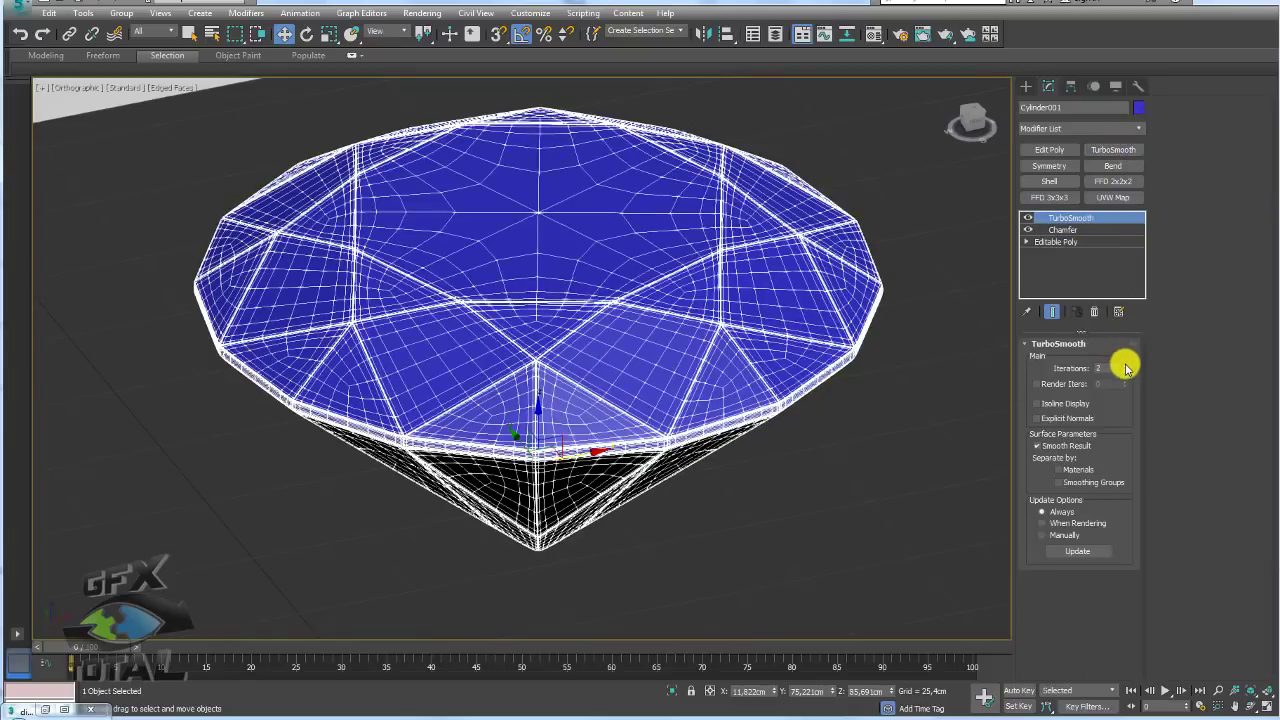
pyautogui.click(919, 414)
pyautogui.keyDown('alt'); pyautogui.moveTo(914, 426); pyautogui.dragTo(908, 381, button='middle'); pyautogui.keyUp('alt')
pyautogui.click(616, 151)
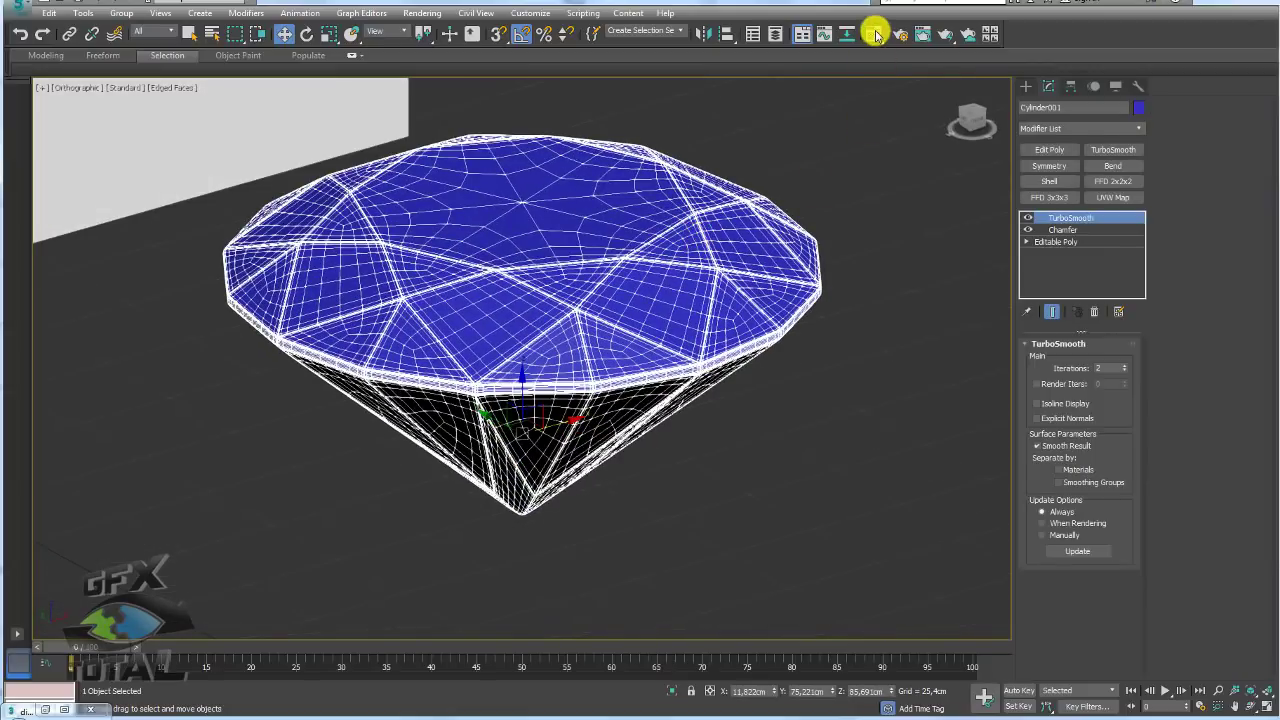
# Step: Assign the grey 01 - Default material to the diamond and close the material editor
pyautogui.click(875, 32)
pyautogui.moveTo(678, 113); pyautogui.dragTo(576, 210)
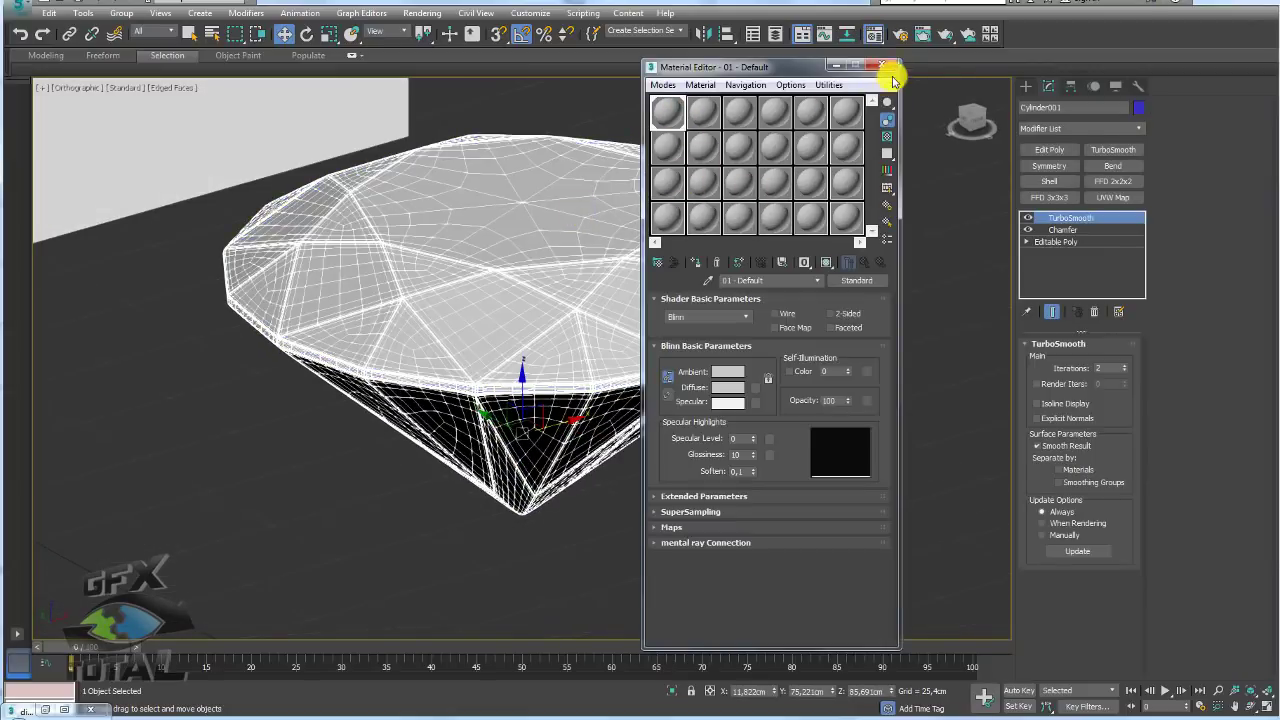
pyautogui.click(881, 66)
pyautogui.click(896, 266)
# Step: Hide the edge display and examine the smoothed diamond's shading and girdle edges from several angles
pyautogui.press('F4')
pyautogui.scroll(-4, 866, 294)
pyautogui.keyDown('alt'); pyautogui.moveTo(866, 294); pyautogui.dragTo(679, 310, button='middle'); pyautogui.keyUp('alt')
pyautogui.click(340, 184)
pyautogui.keyDown('alt'); pyautogui.moveTo(429, 183); pyautogui.dragTo(669, 171, button='middle'); pyautogui.keyUp('alt')
pyautogui.scroll(8, 614, 237)
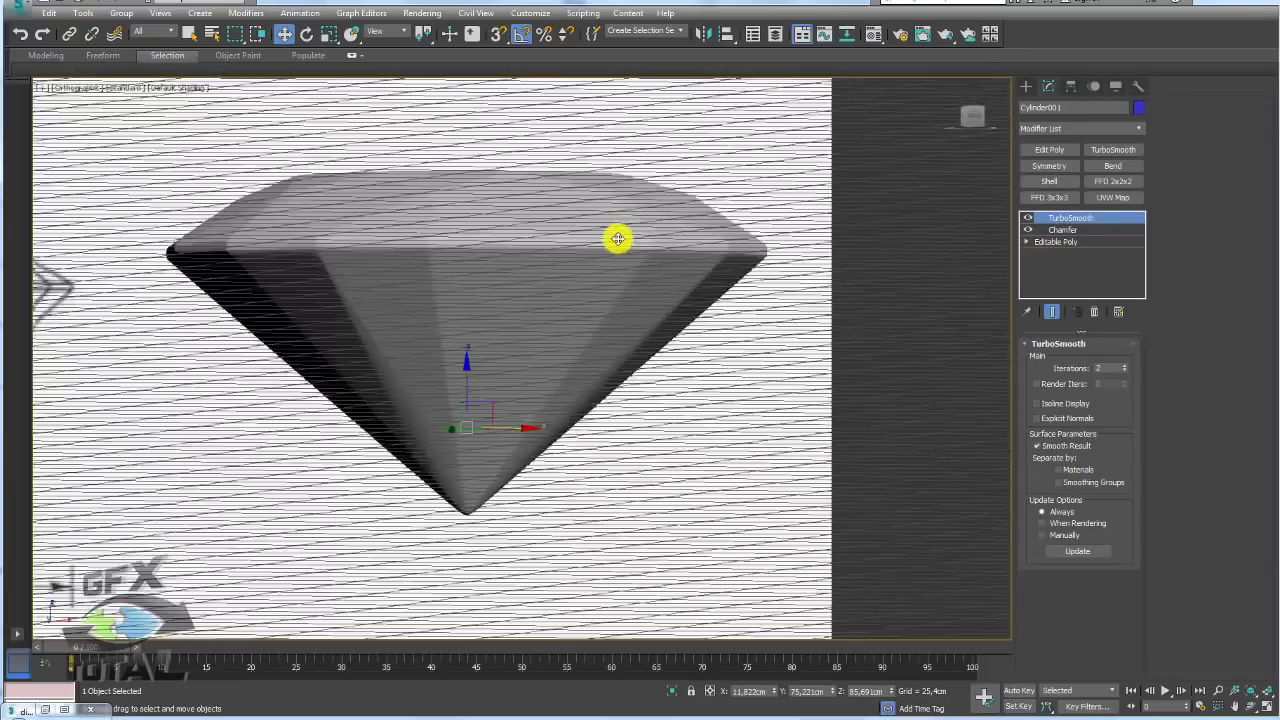
pyautogui.keyDown('alt'); pyautogui.moveTo(751, 251); pyautogui.dragTo(817, 286, button='middle'); pyautogui.keyUp('alt')
pyautogui.scroll(2, 813, 279)
pyautogui.scroll(4, 824, 288)
pyautogui.scroll(-4, 884, 290)
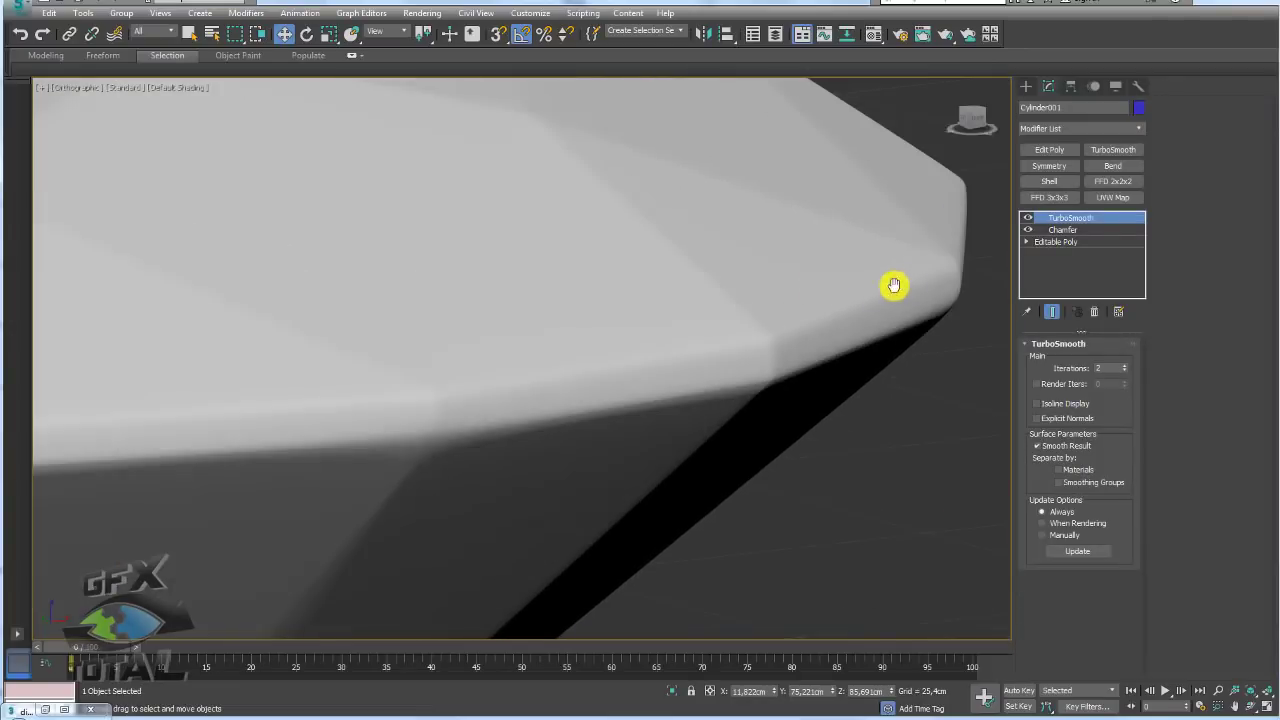
pyautogui.moveTo(903, 284); pyautogui.dragTo(630, 295, button='middle')
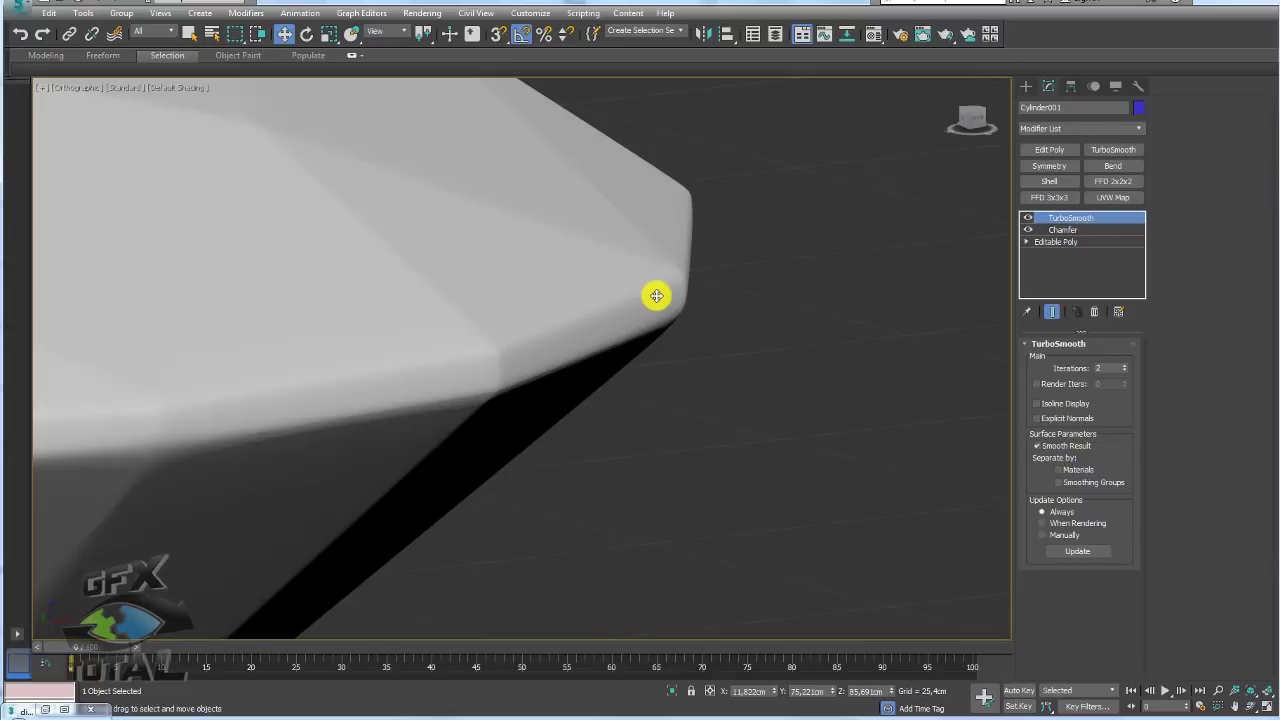
# Step: Reduce the Chamfer amount to 0.12 cm and compare the diamond with the Chamfer temporarily disabled
pyautogui.click(1066, 230)
pyautogui.moveTo(1122, 405); pyautogui.dragTo(1123, 410)
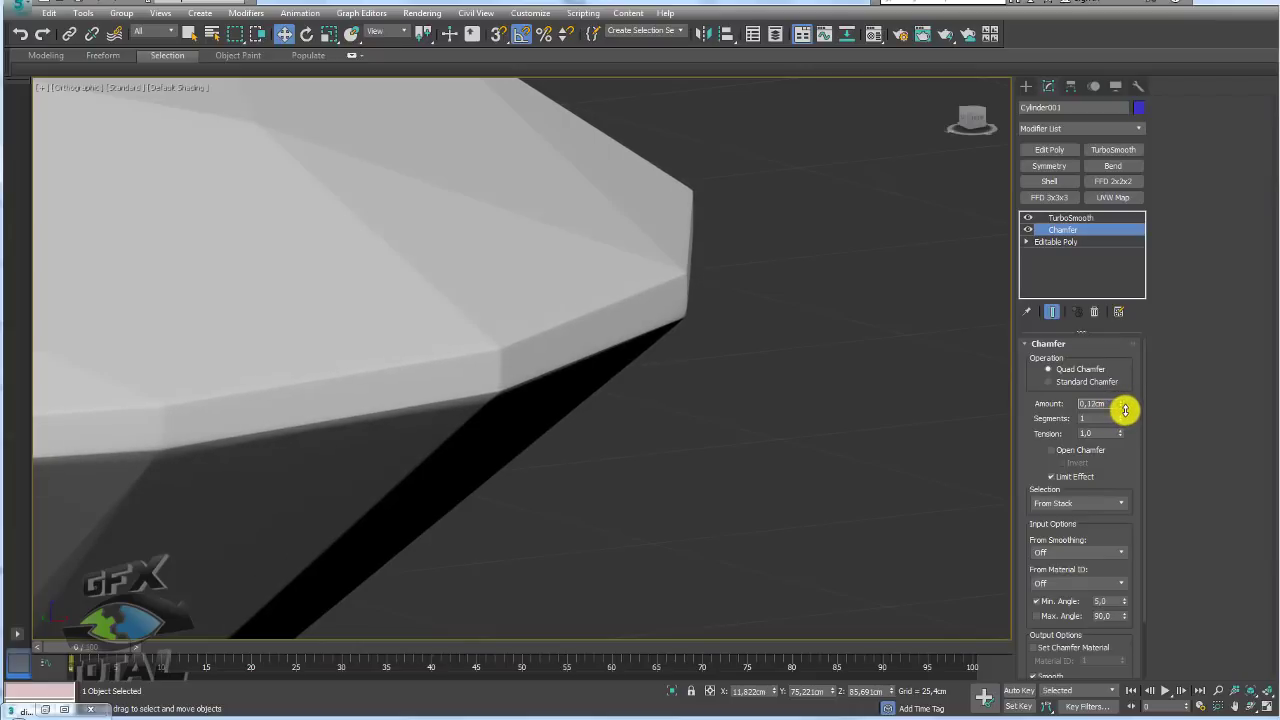
pyautogui.click(1027, 218)
pyautogui.scroll(-6, 523, 260)
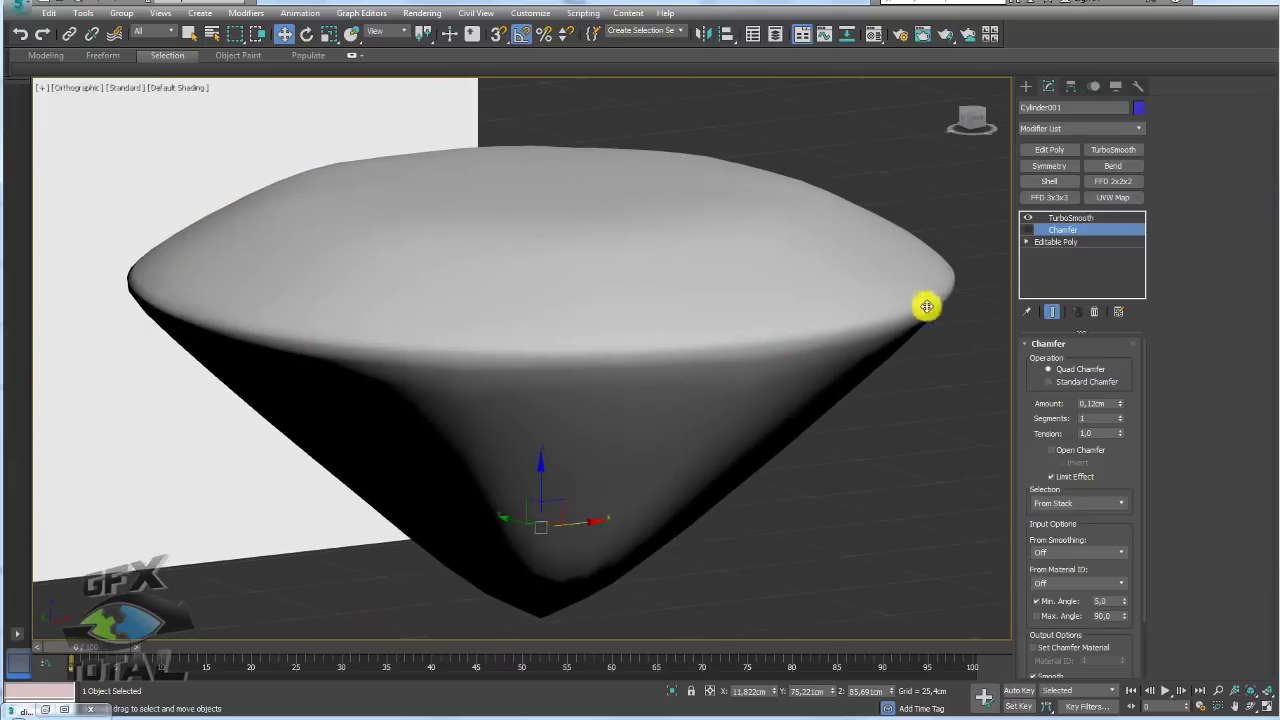
pyautogui.click(1028, 220)
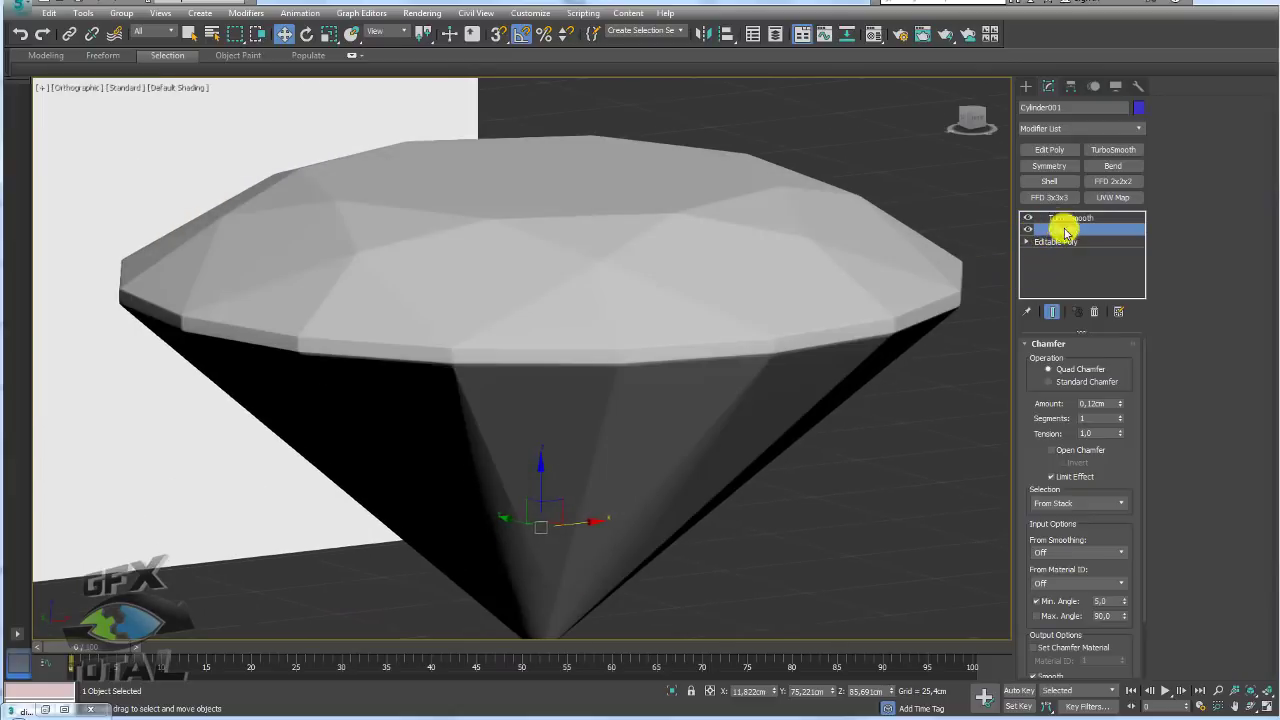
# Step: Show the edges on the shaded diamond again and enable Isoline Display for its TurboSmooth
pyautogui.click(1067, 218)
pyautogui.moveTo(848, 317); pyautogui.dragTo(703, 320, button='middle')
pyautogui.press('F4')
pyautogui.scroll(-2, 703, 320)
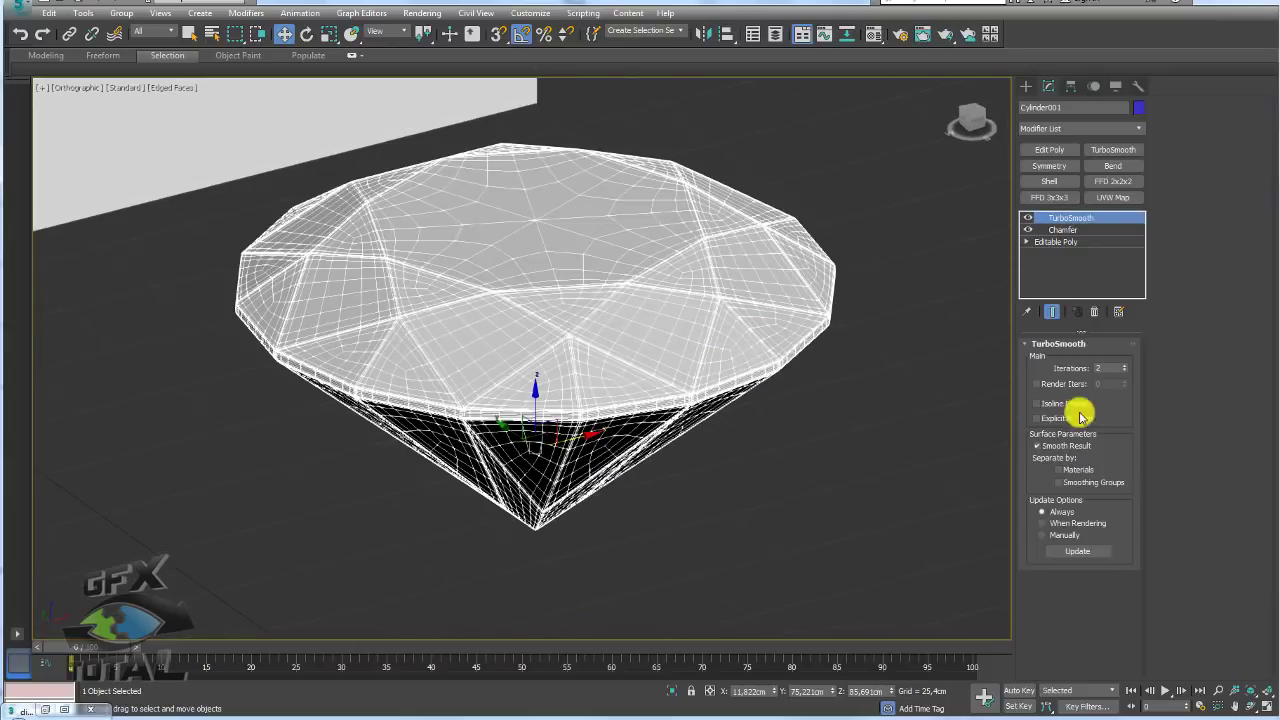
pyautogui.click(1037, 405)
# Step: Switch to a perspective view that frames the diamond together with the reference planes
pyautogui.moveTo(600, 294)
pyautogui.keyDown('alt'); pyautogui.mouseDown(button='middle')
pyautogui.moveTo(591, 409)
pyautogui.moveTo(601, 313)
pyautogui.mouseUp(button='middle'); pyautogui.keyUp('alt')
pyautogui.scroll(-3, 601, 313)
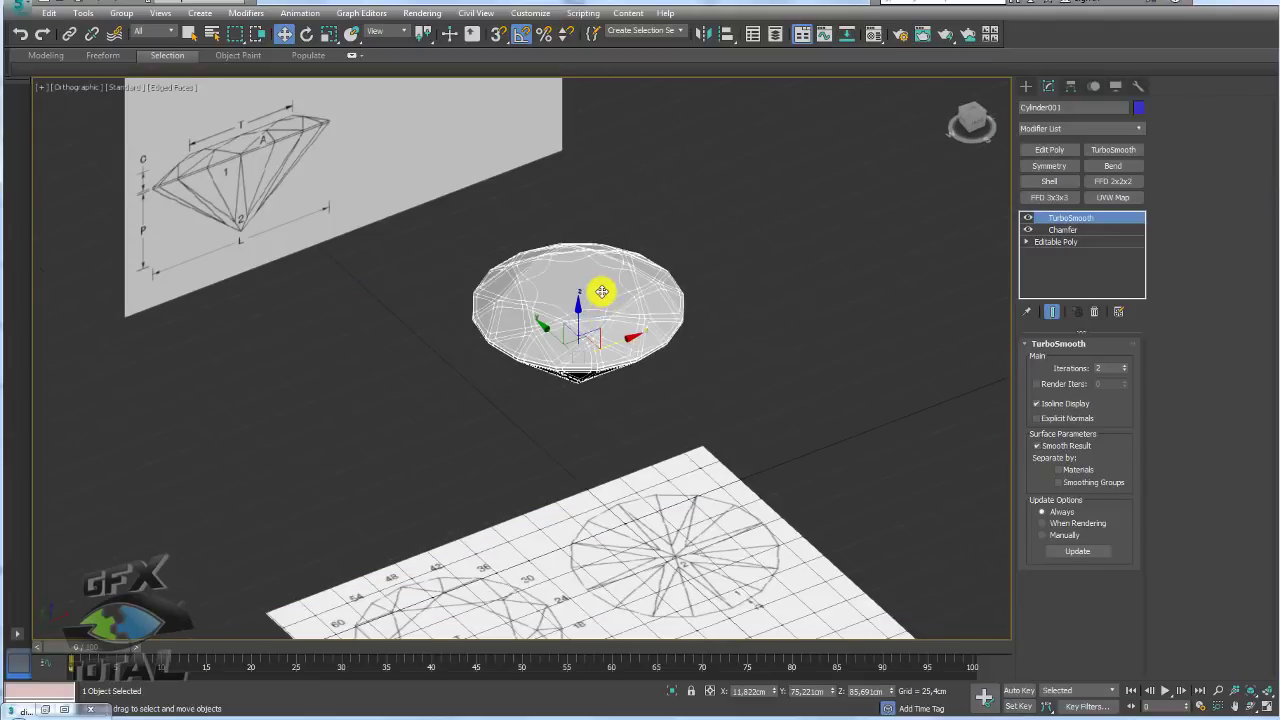
pyautogui.scroll(3, 601, 292)
pyautogui.scroll(-3, 670, 310)
pyautogui.moveTo(814, 346)
pyautogui.keyDown('alt'); pyautogui.mouseDown(button='middle')
pyautogui.moveTo(755, 300)
pyautogui.moveTo(411, 380)
pyautogui.moveTo(635, 333)
pyautogui.moveTo(643, 366)
pyautogui.moveTo(609, 391)
pyautogui.moveTo(694, 357)
pyautogui.mouseUp(button='middle'); pyautogui.keyUp('alt')
pyautogui.scroll(-3, 755, 246)
pyautogui.press('p')
pyautogui.scroll(-3, 411, 380)
pyautogui.click(650, 467)
pyautogui.keyDown('alt'); pyautogui.moveTo(650, 467); pyautogui.dragTo(557, 461, button='middle'); pyautogui.keyUp('alt')
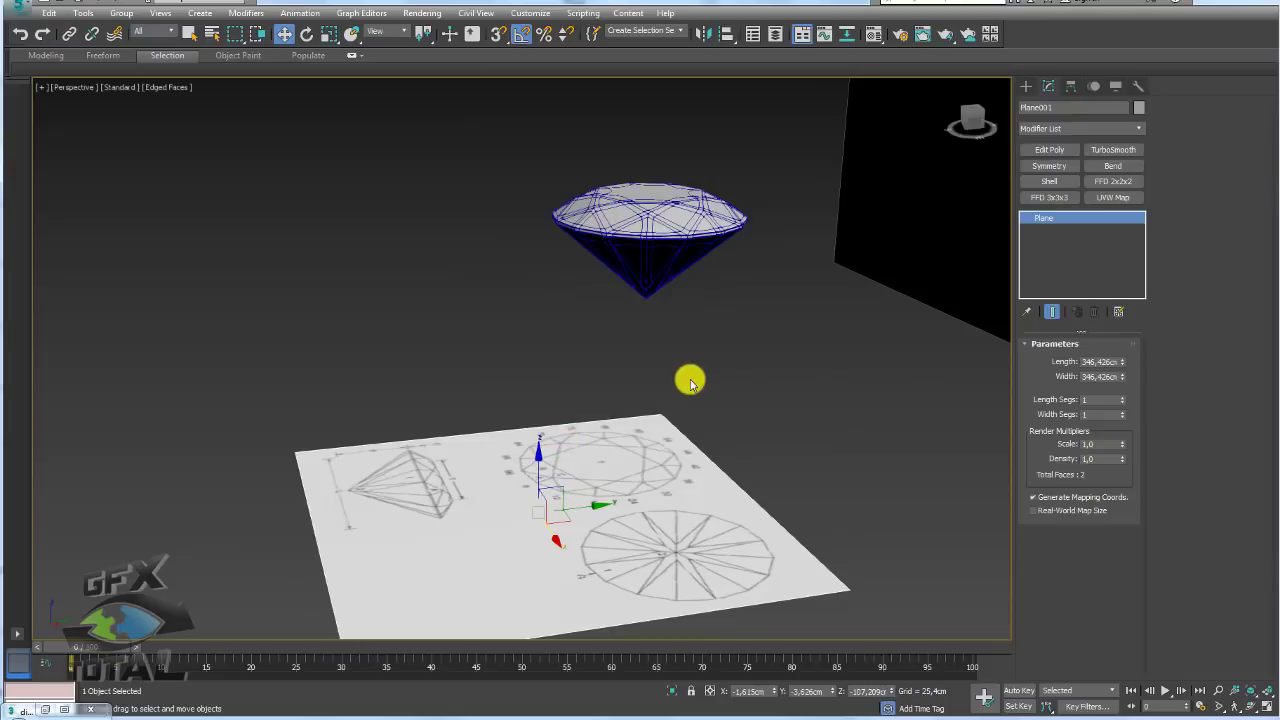
# Step: Select the diamond and the vertical reference plane and move them together down towards the horizontal reference sheet
pyautogui.click(608, 271)
pyautogui.keyDown('alt'); pyautogui.moveTo(608, 271); pyautogui.dragTo(657, 249, button='middle'); pyautogui.keyUp('alt')
pyautogui.keyDown('ctrl'); pyautogui.click(883, 263); pyautogui.keyUp('ctrl')
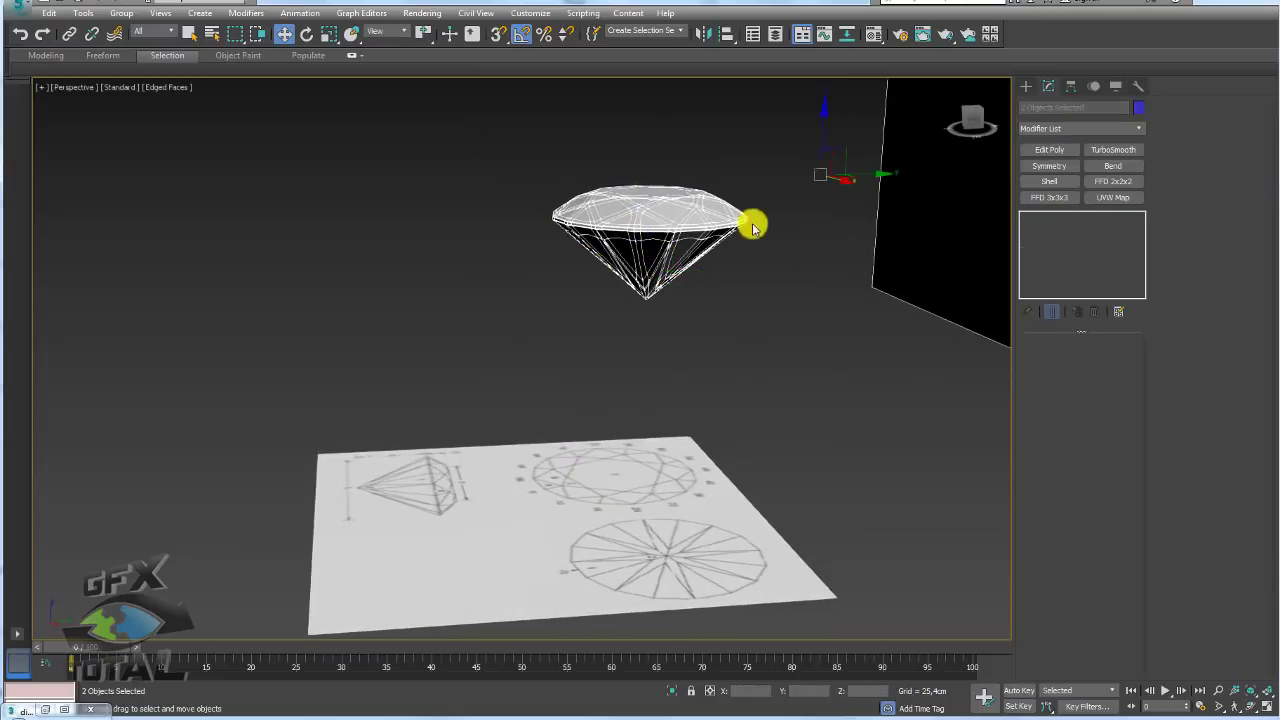
pyautogui.keyDown('alt'); pyautogui.moveTo(847, 147); pyautogui.dragTo(814, 449, button='middle'); pyautogui.keyUp('alt')
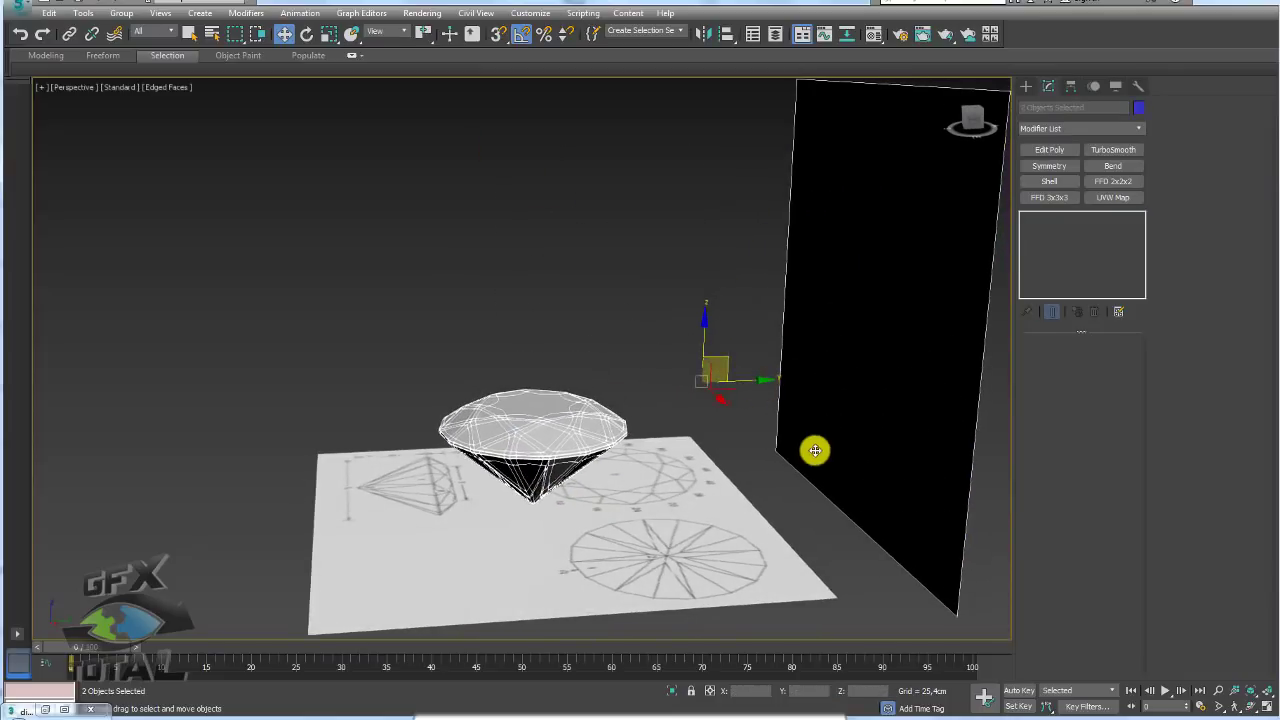
# Step: Delete the vertical reference plane and lower the diamond onto the horizontal sheet at about Z -86.1 cm
pyautogui.click(872, 437)
pyautogui.press('Delete')
pyautogui.click(537, 463)
pyautogui.scroll(5, 537, 450)
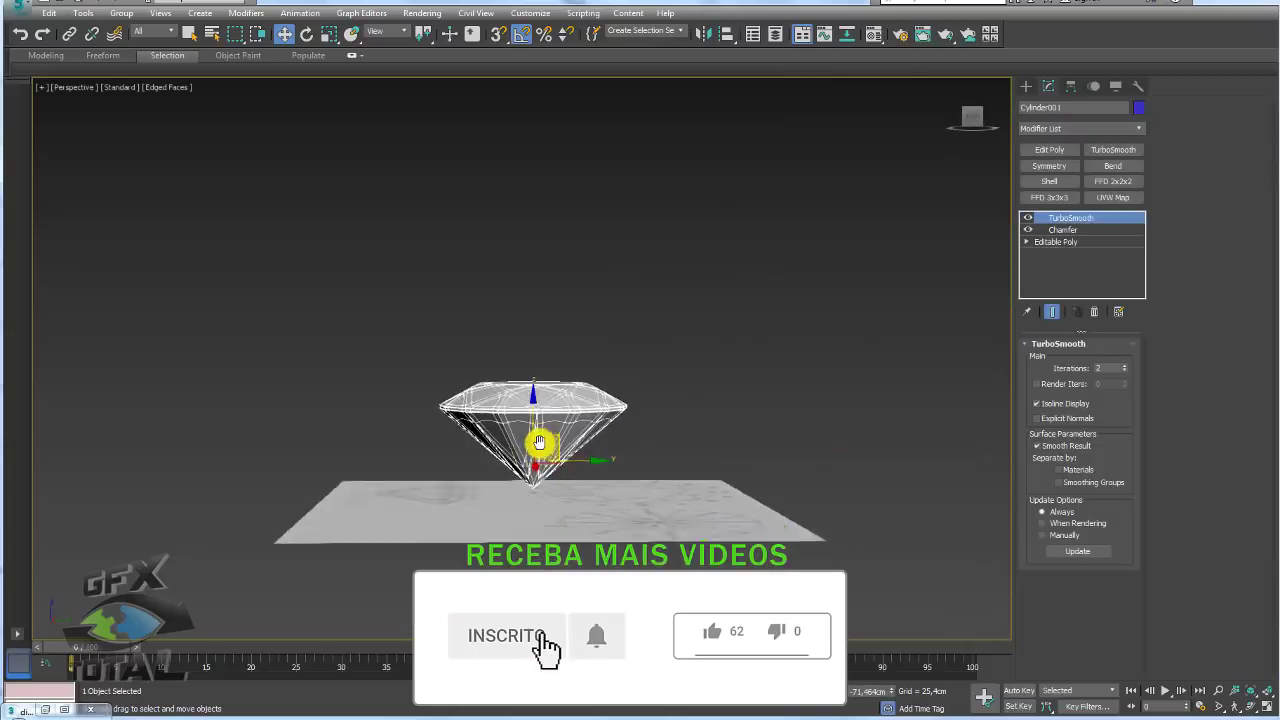
pyautogui.moveTo(549, 405); pyautogui.dragTo(548, 464)
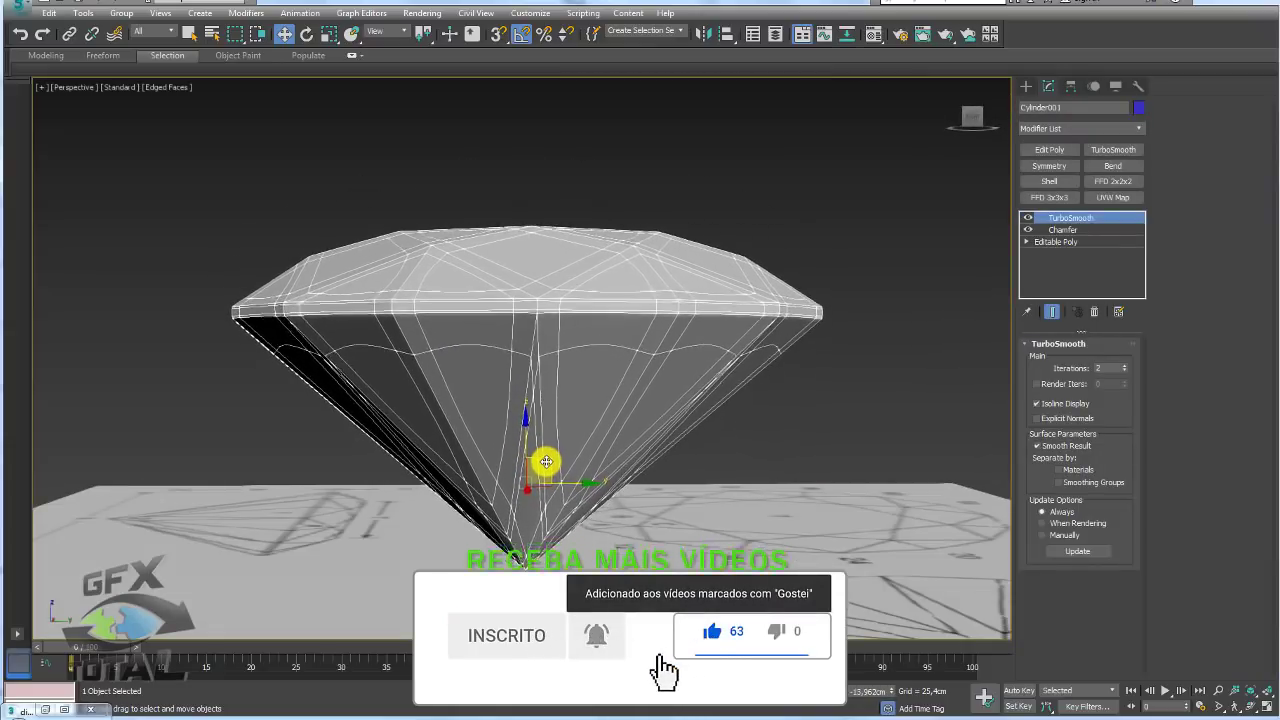
# Step: Set the production renderer to V-Ray Adv 3.40.01 and close the render settings
pyautogui.keyDown('alt'); pyautogui.moveTo(543, 464); pyautogui.dragTo(696, 417, button='middle'); pyautogui.keyUp('alt')
pyautogui.scroll(-5, 611, 454)
pyautogui.moveTo(696, 417); pyautogui.dragTo(711, 389, button='middle')
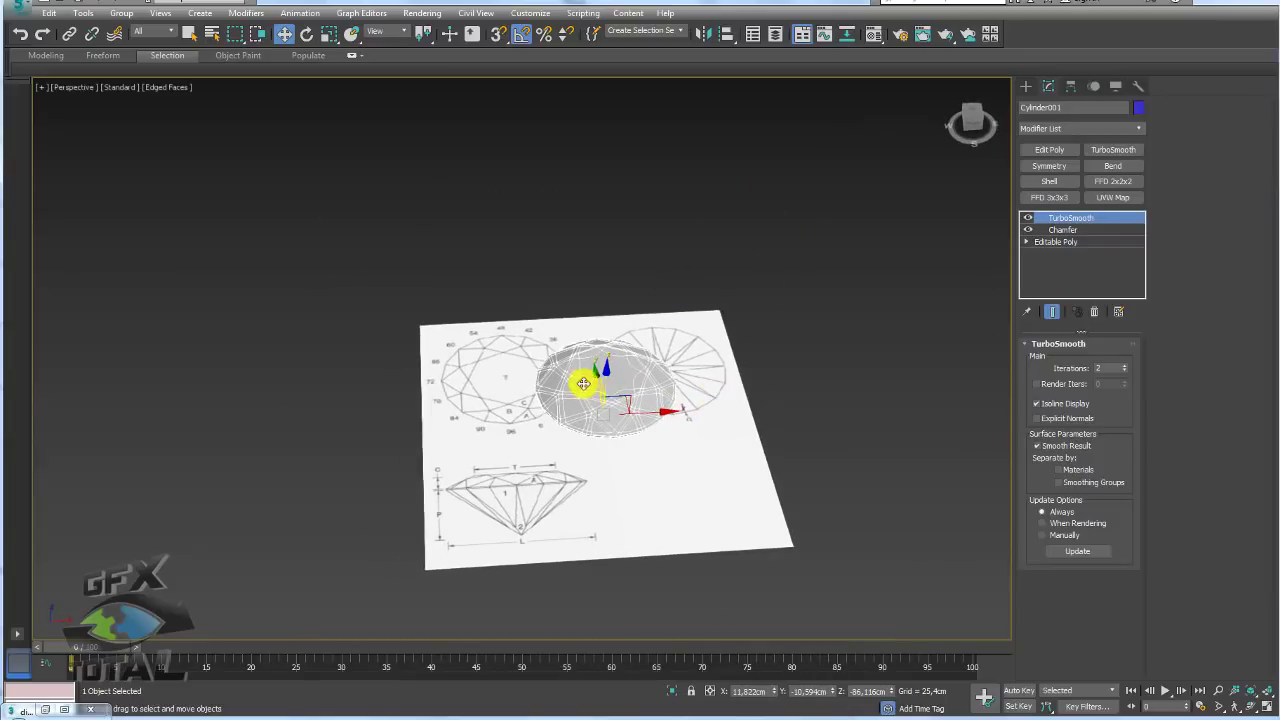
pyautogui.scroll(6, 595, 371)
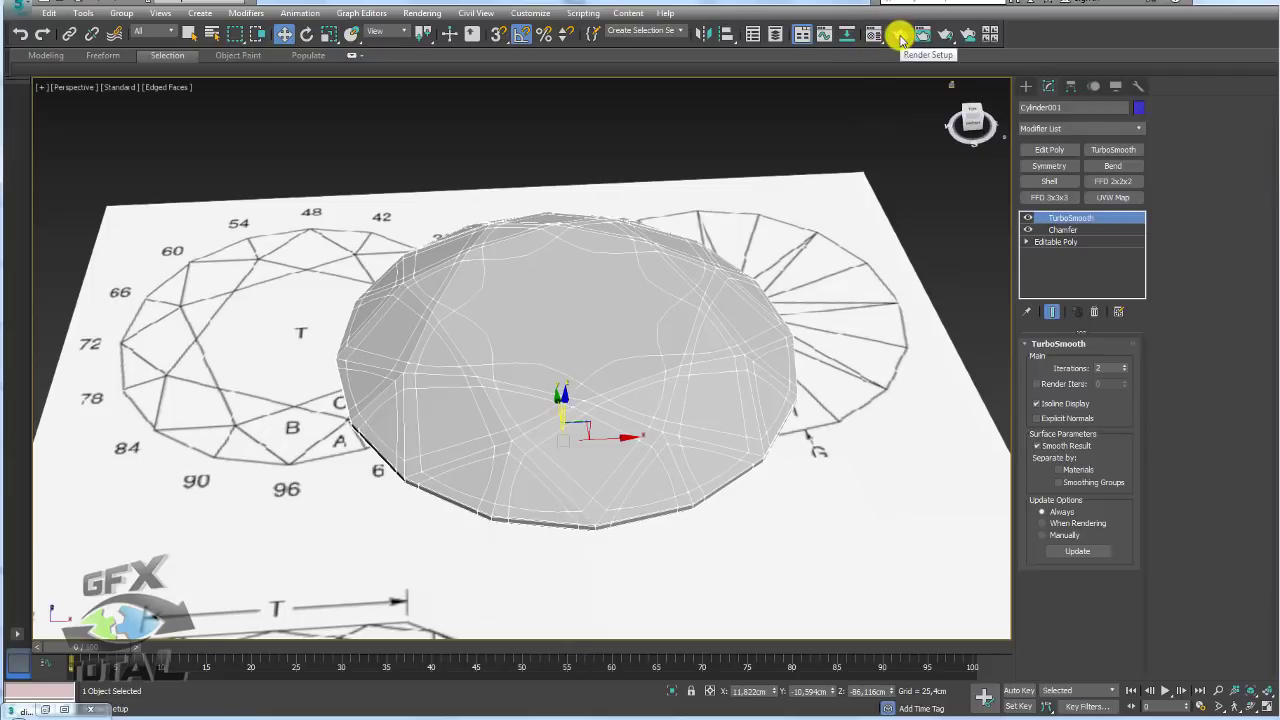
pyautogui.click(900, 37)
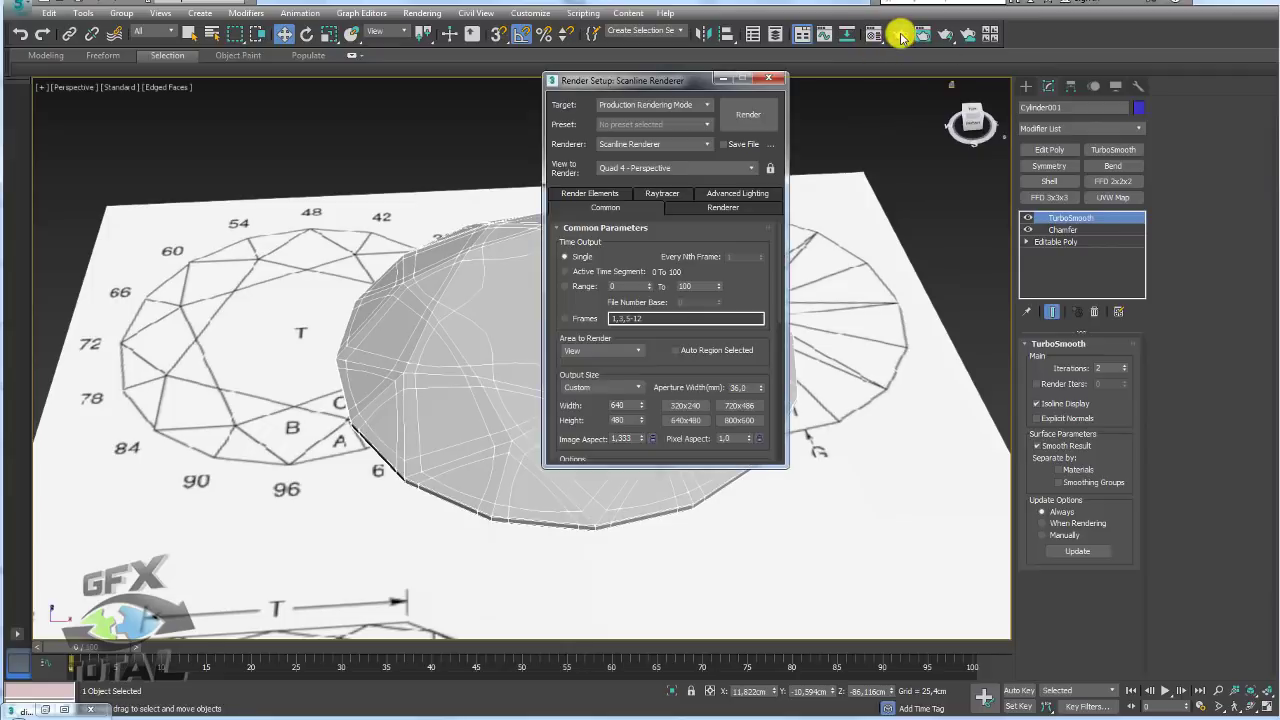
pyautogui.click(648, 144)
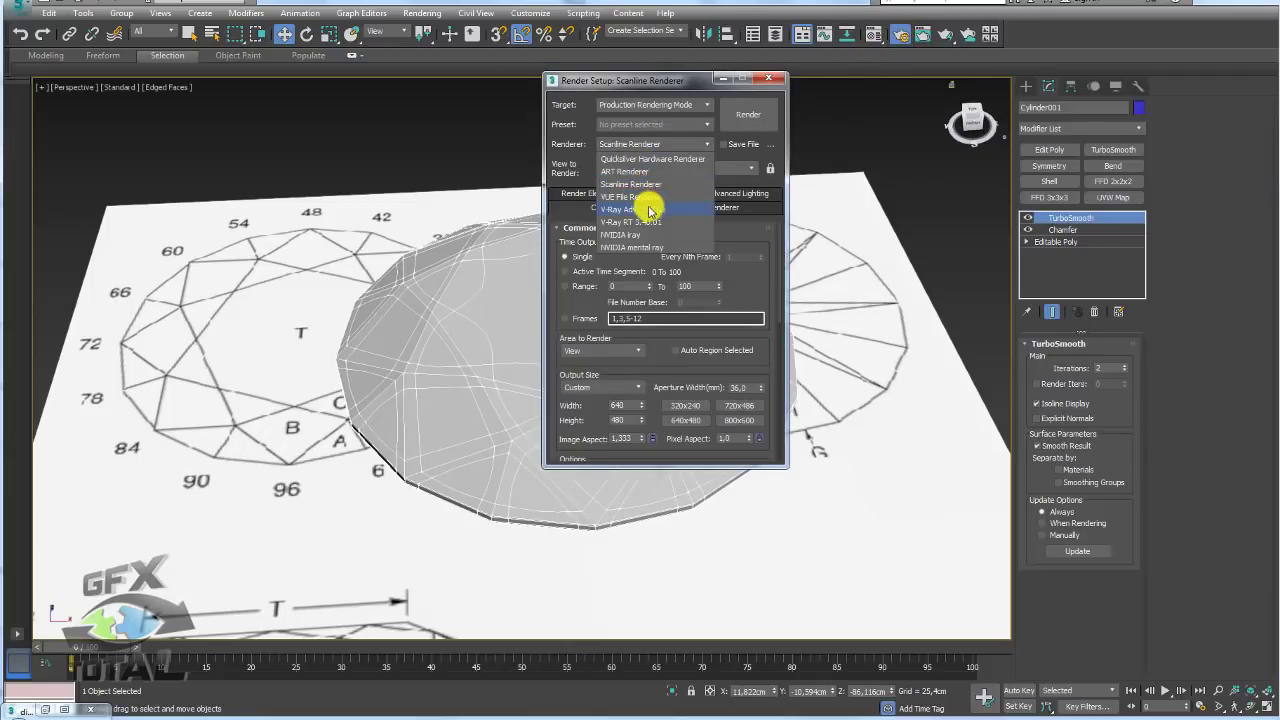
pyautogui.click(646, 211)
pyautogui.moveTo(900, 255); pyautogui.dragTo(795, 257, button='middle')
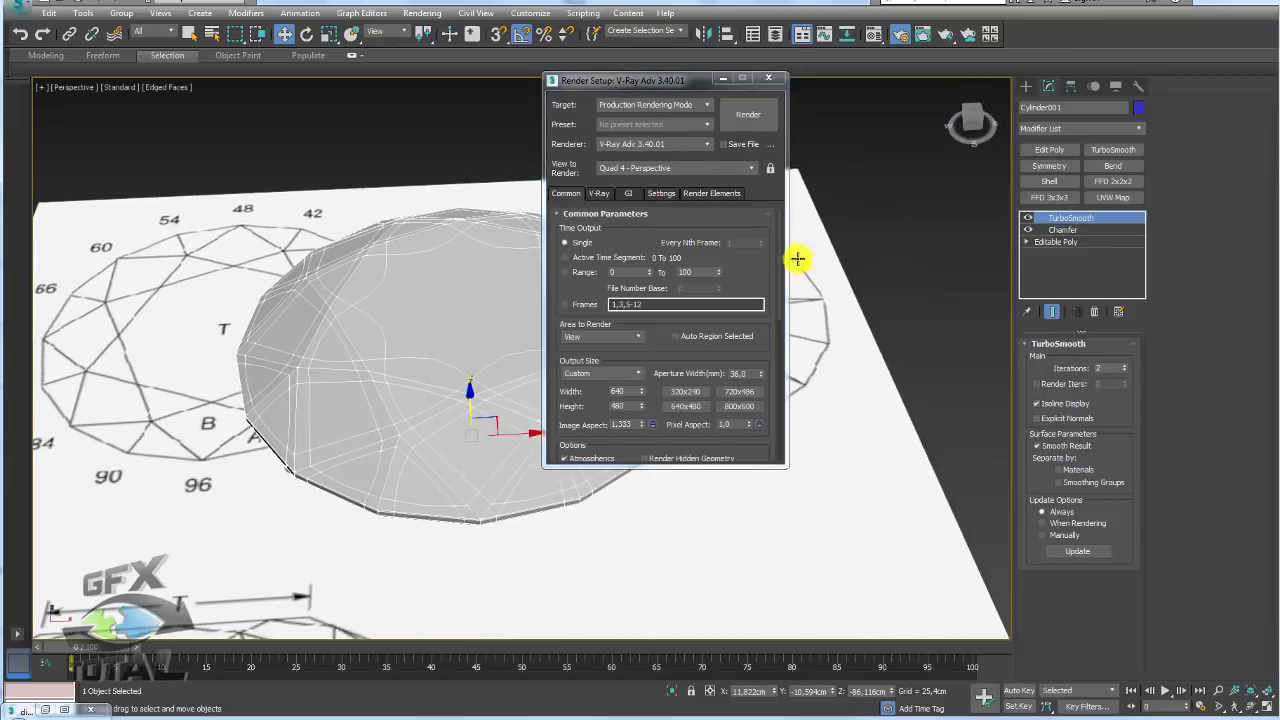
pyautogui.scroll(-3, 795, 254)
pyautogui.moveTo(680, 82); pyautogui.dragTo(888, 90)
pyautogui.keyDown('alt'); pyautogui.moveTo(711, 237); pyautogui.dragTo(931, 229, button='middle'); pyautogui.keyUp('alt')
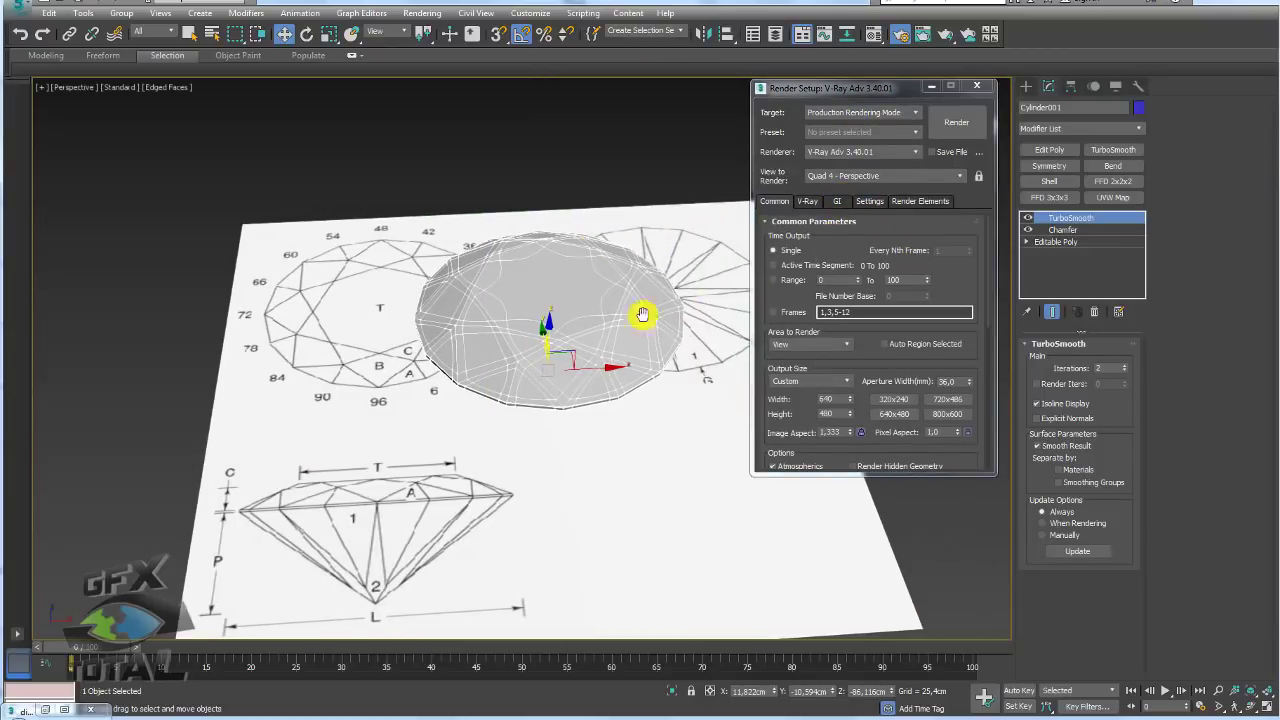
pyautogui.keyDown('alt'); pyautogui.moveTo(654, 311); pyautogui.dragTo(417, 284, button='middle'); pyautogui.keyUp('alt')
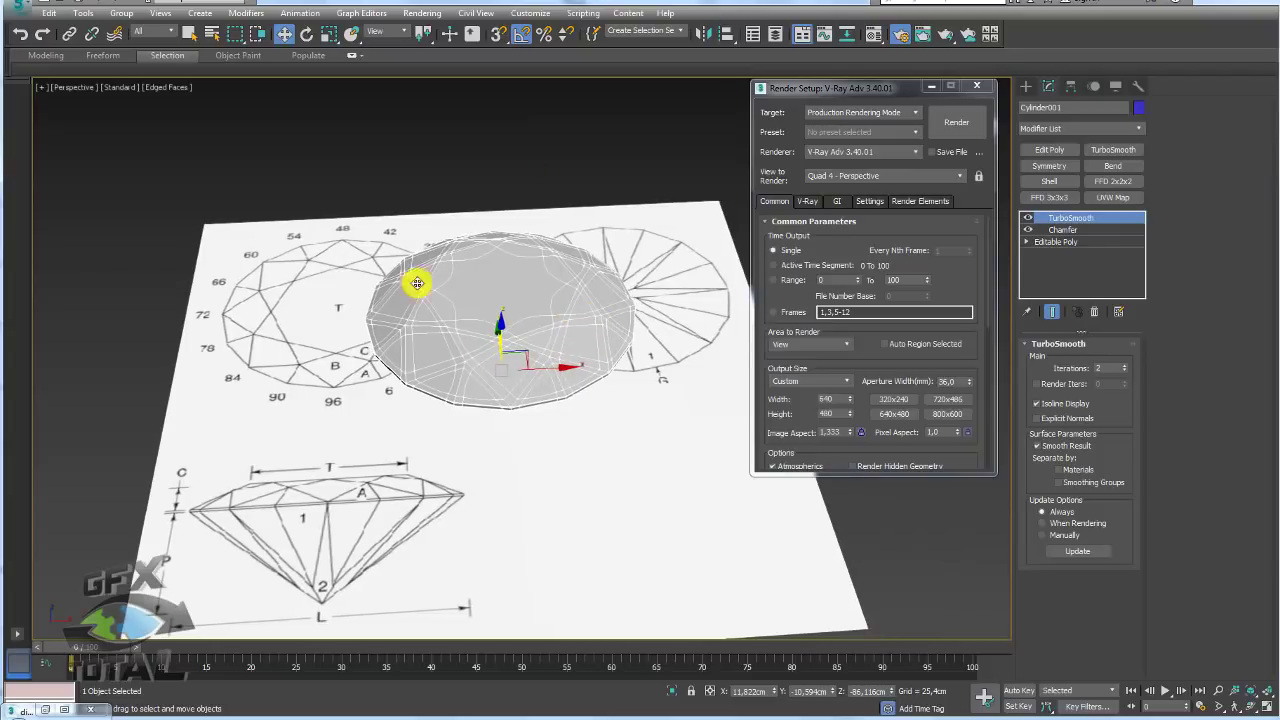
pyautogui.click(979, 89)
pyautogui.moveTo(877, 217); pyautogui.dragTo(900, 189, button='middle')
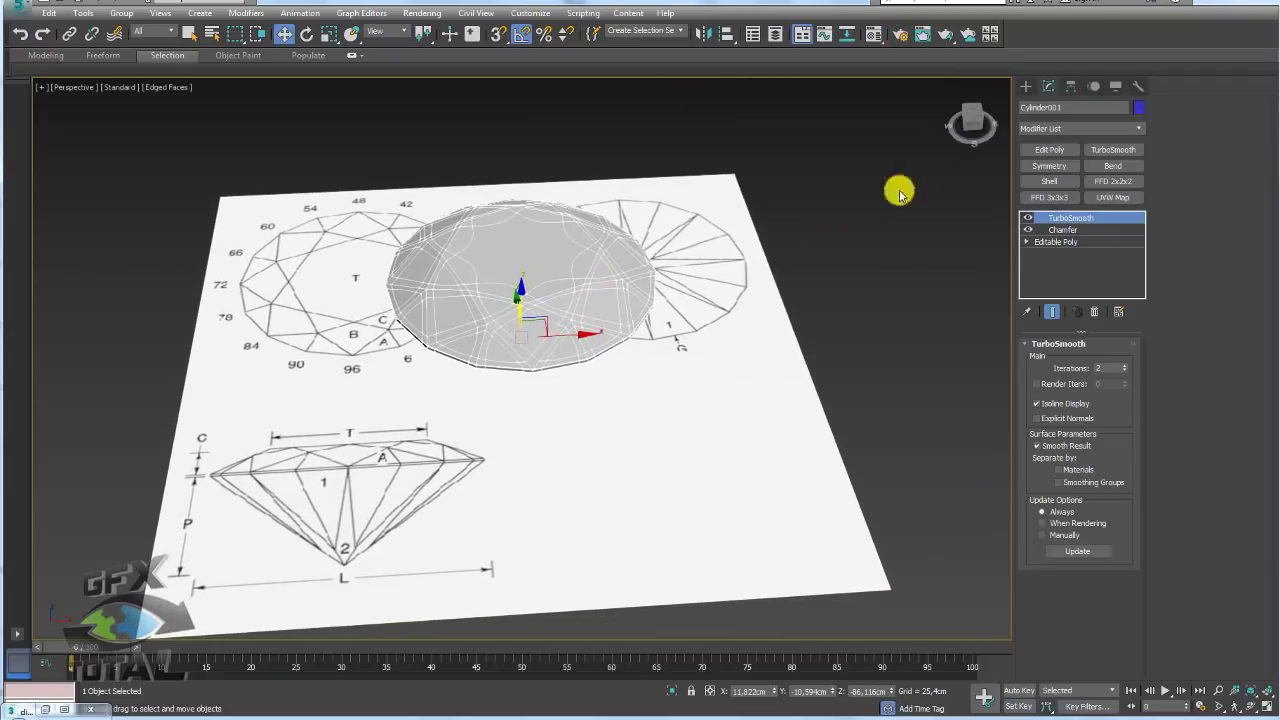
# Step: Rename the material in the second sample slot as diamante
pyautogui.click(874, 37)
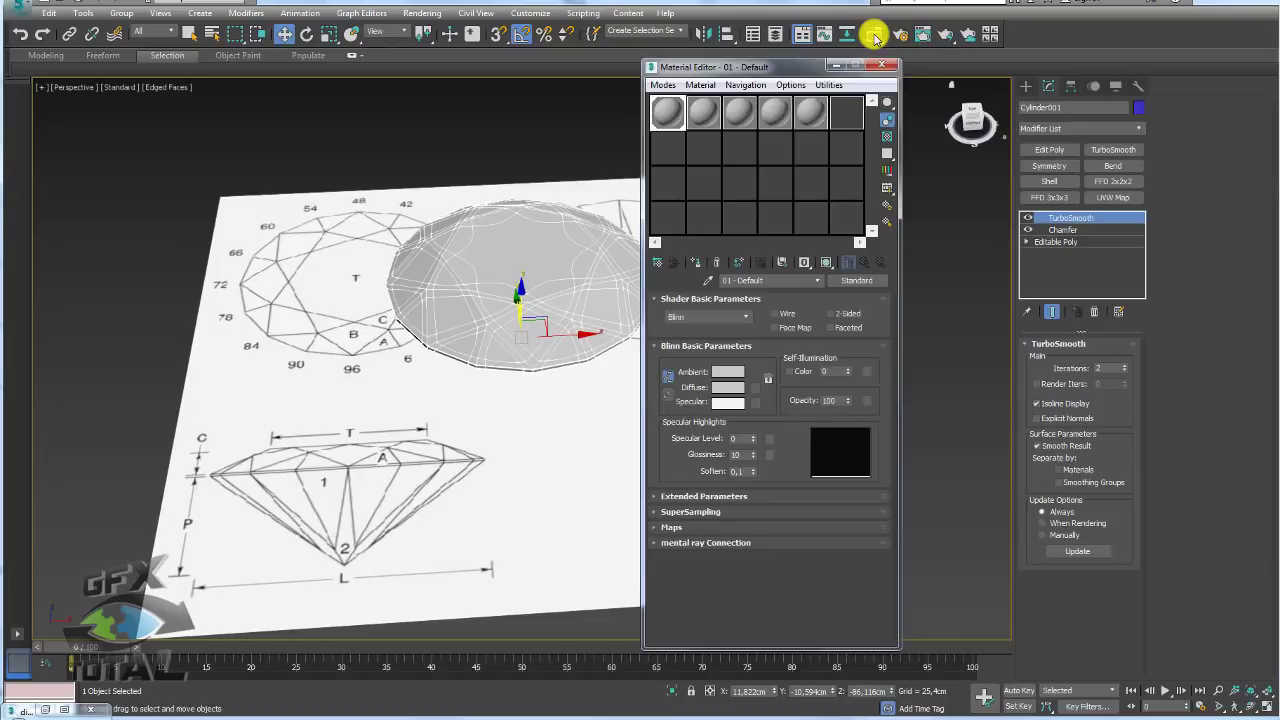
pyautogui.moveTo(757, 63); pyautogui.dragTo(833, 55)
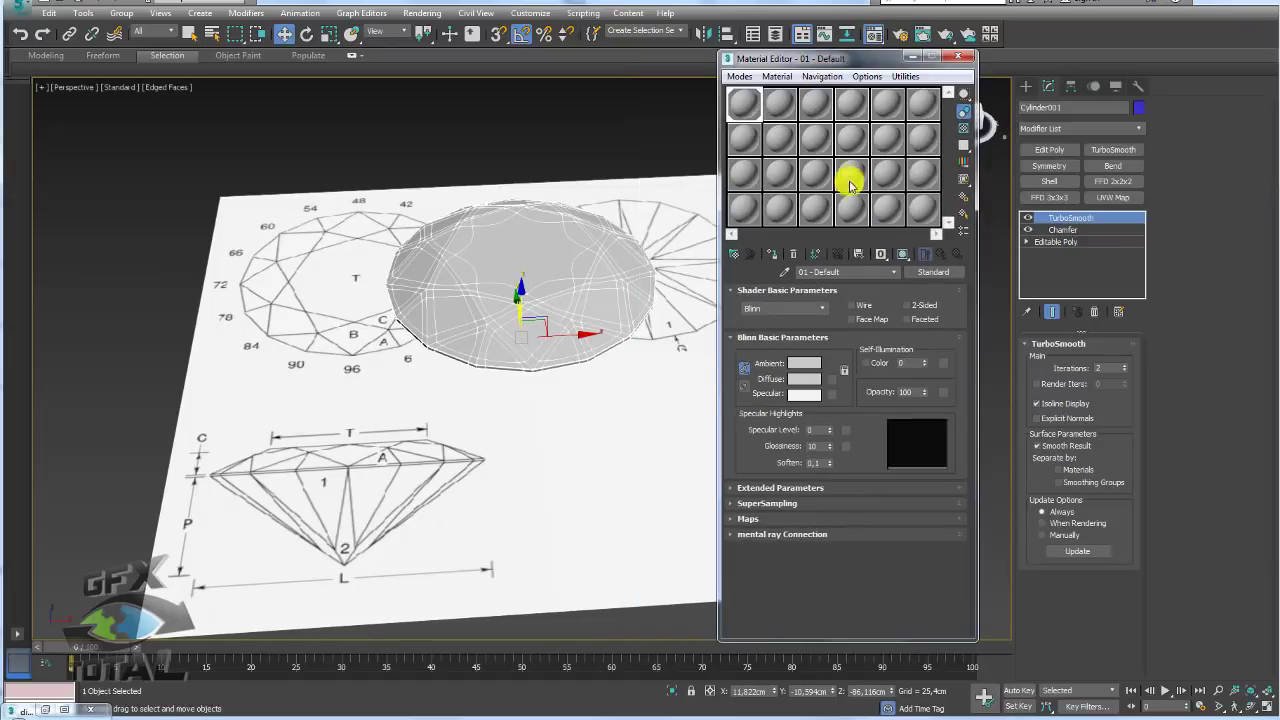
pyautogui.click(779, 104)
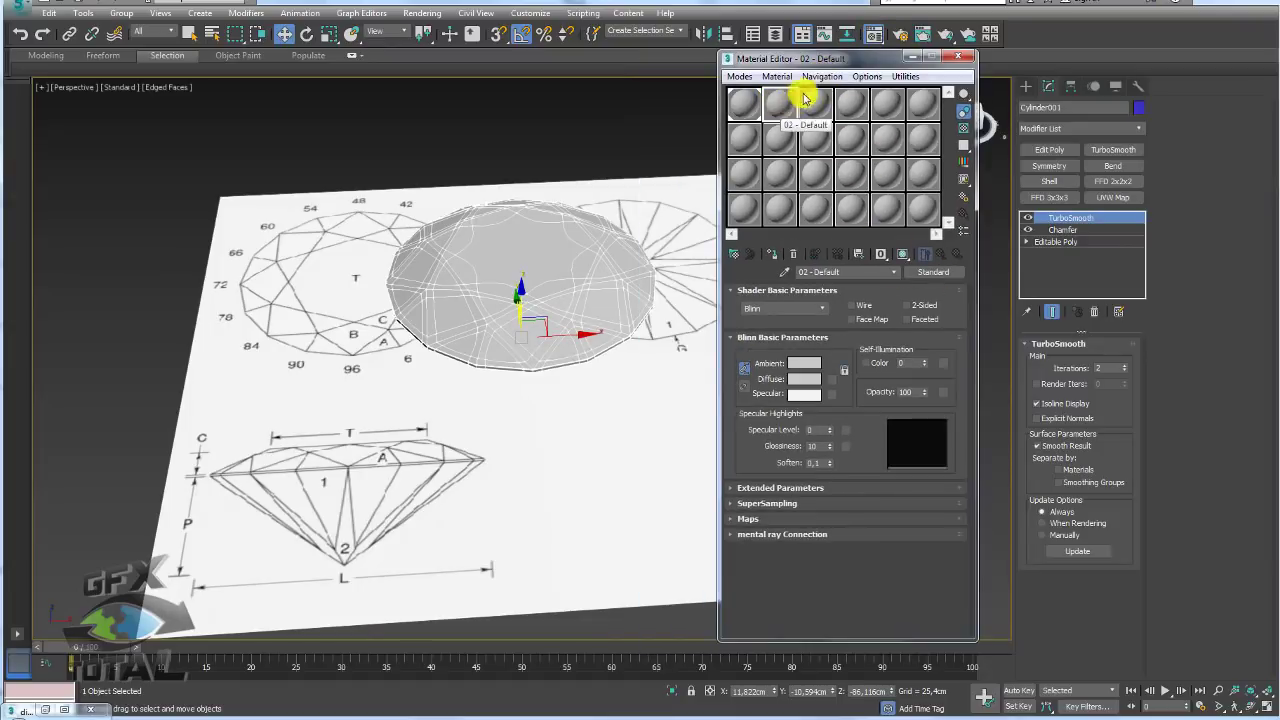
pyautogui.moveTo(848, 276); pyautogui.dragTo(758, 272)
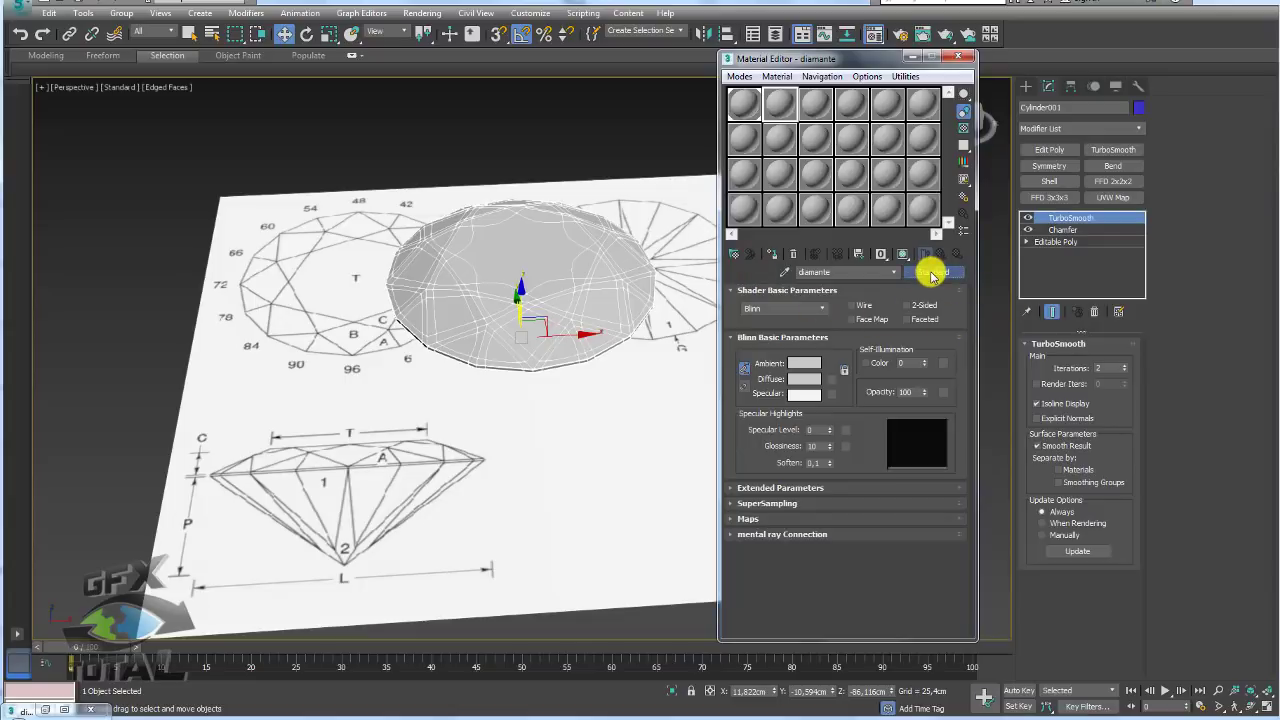
# Step: Change the diamante material's type from Standard to VRayMtl
pyautogui.click(928, 272)
pyautogui.click(663, 143)
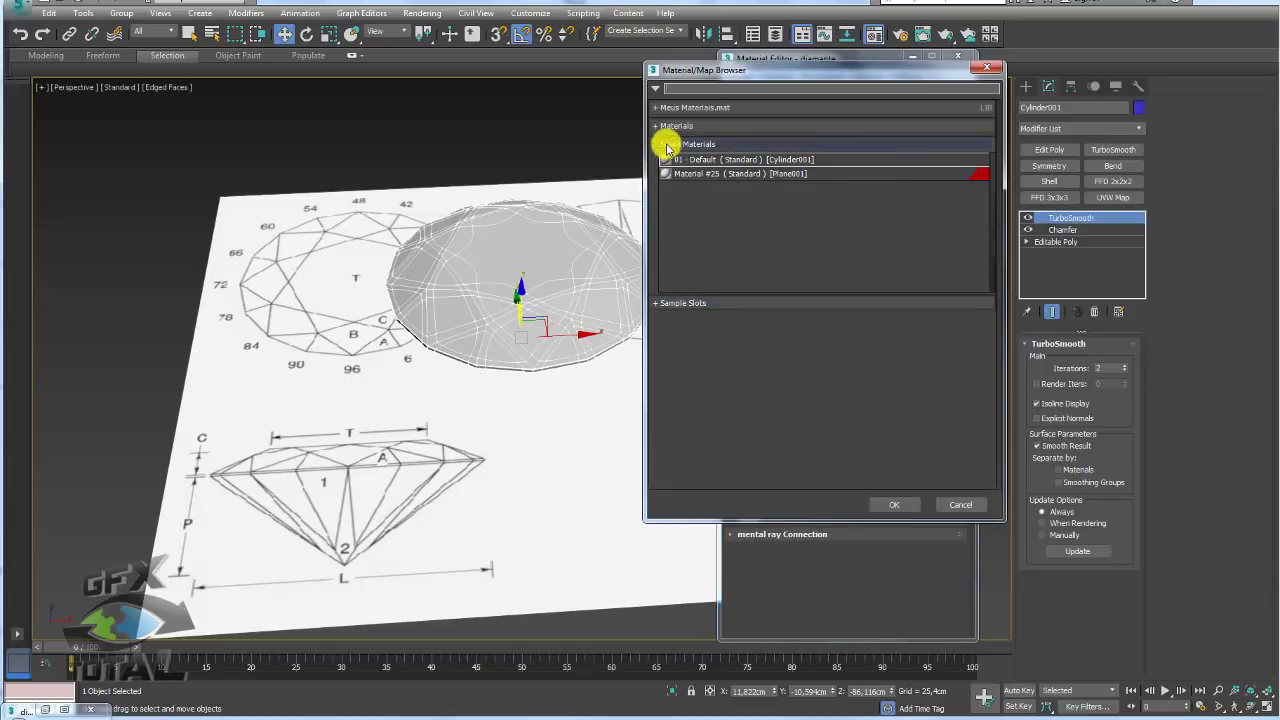
pyautogui.click(656, 126)
pyautogui.scroll(-5, 690, 250)
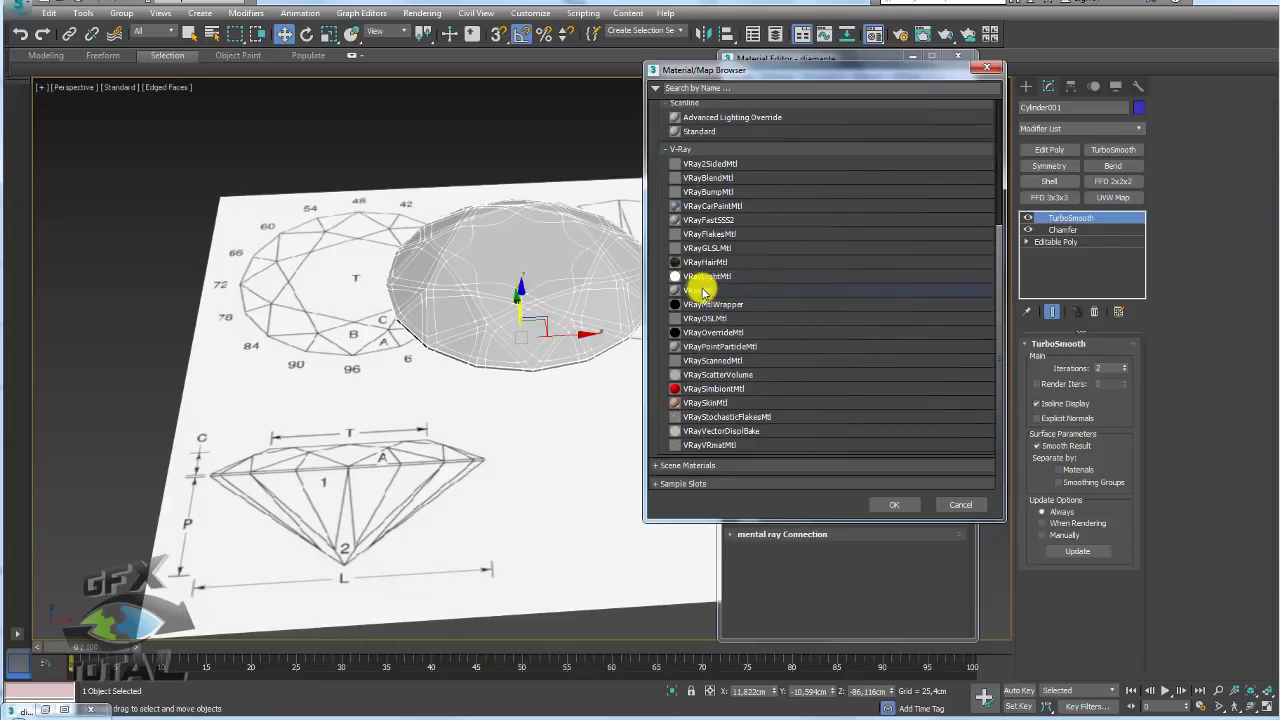
pyautogui.doubleClick(701, 292)
pyautogui.keyDown('alt'); pyautogui.moveTo(480, 330); pyautogui.dragTo(523, 351, button='middle'); pyautogui.keyUp('alt')
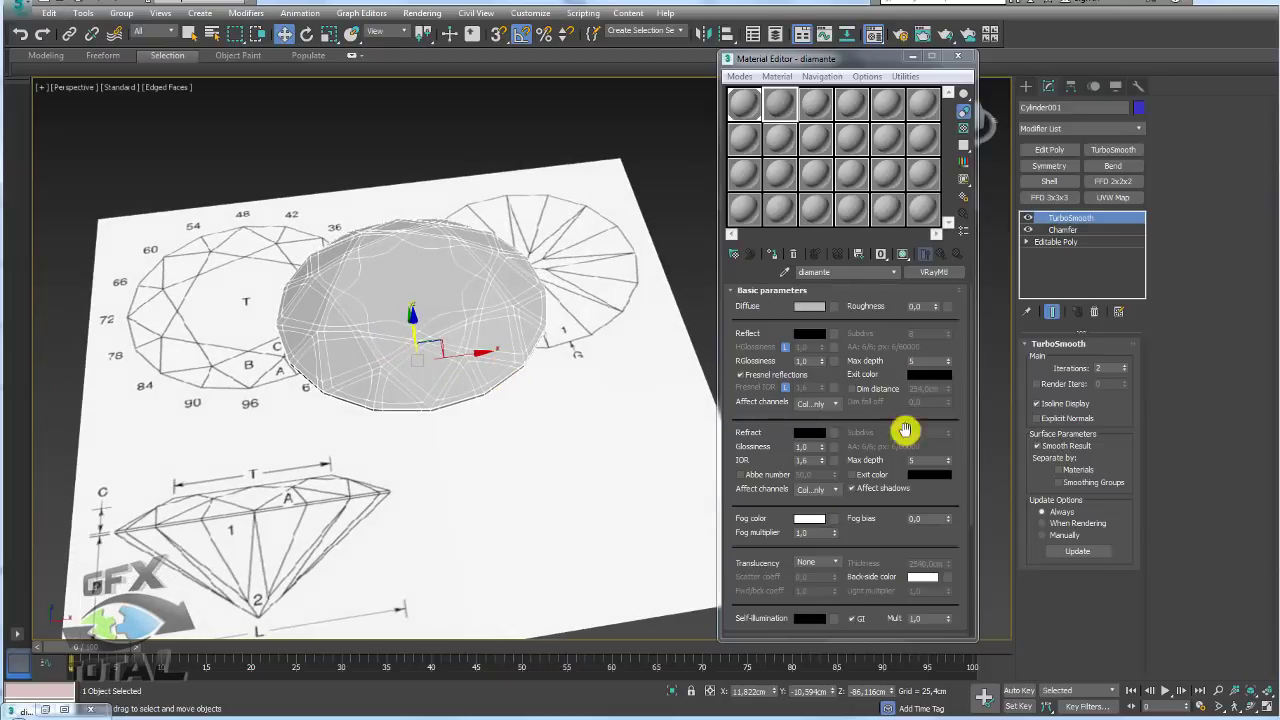